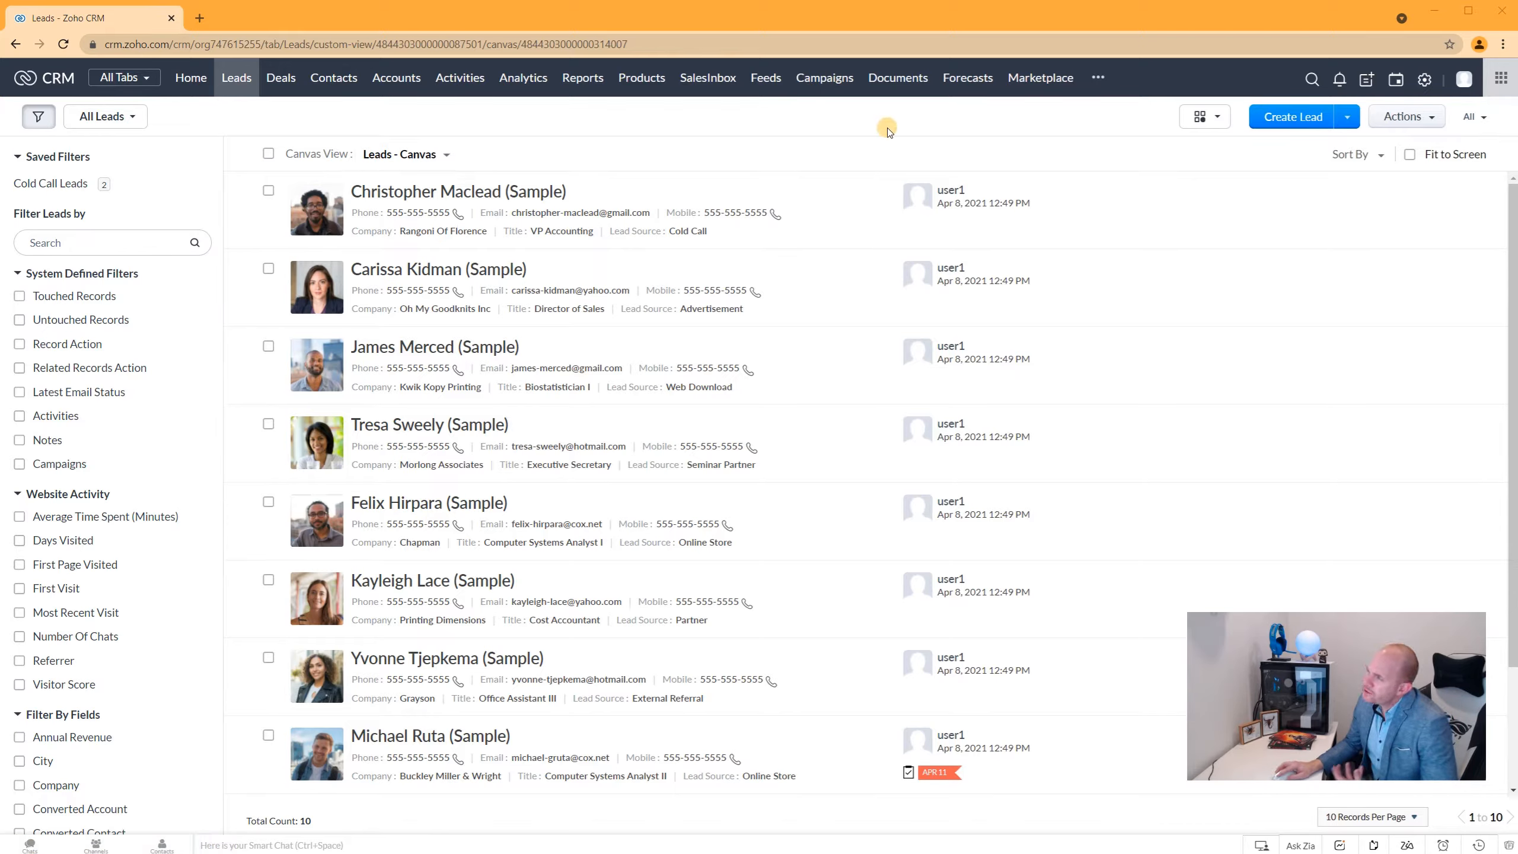
# Open the module organization settings and deselect the Feeds and SalesInbox modules to hide them
pyautogui.click(1425, 81)
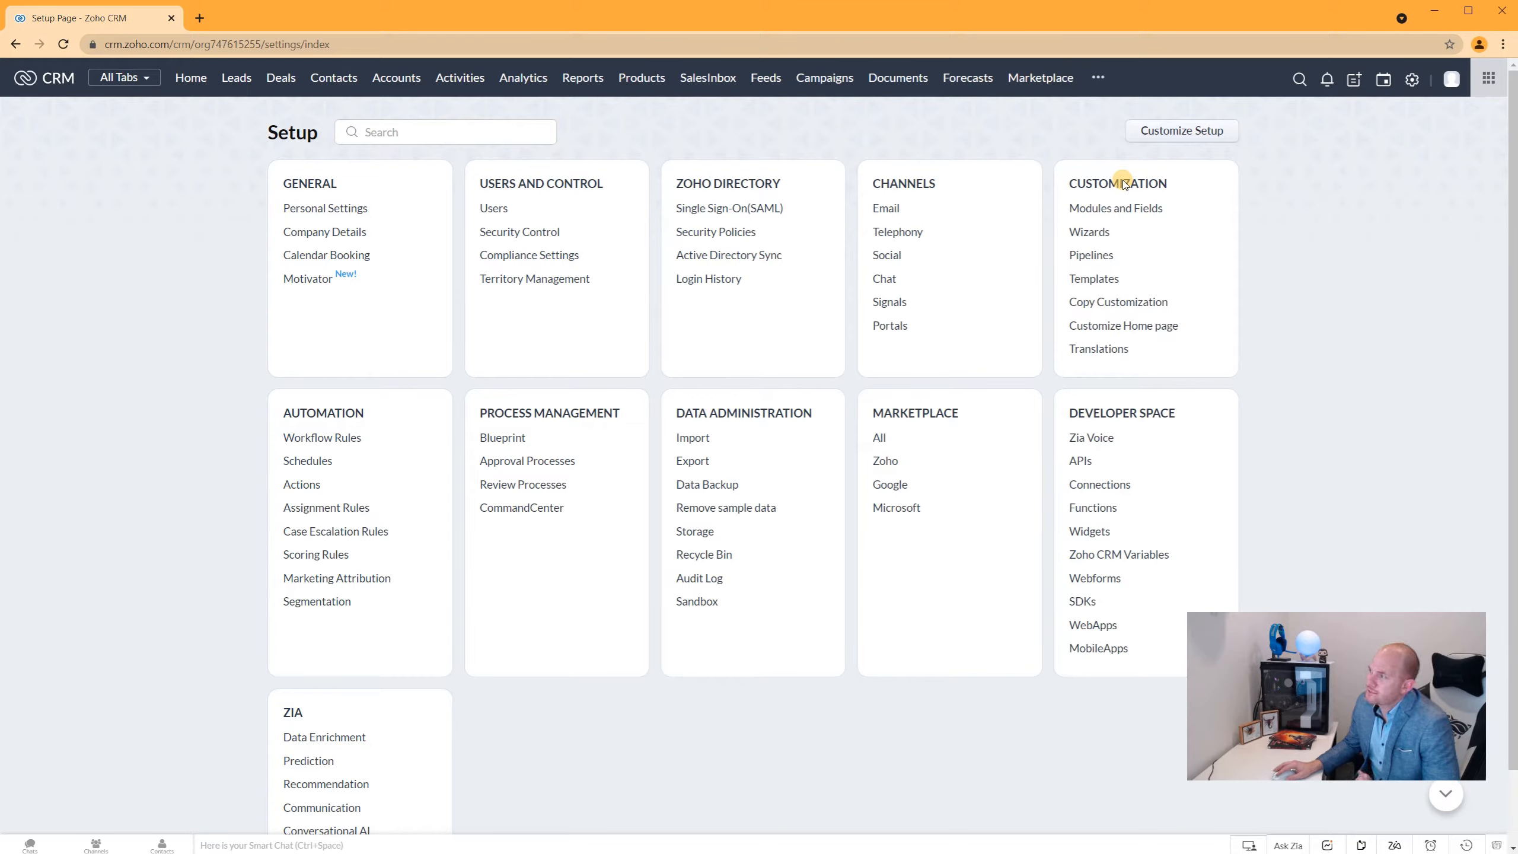
pyautogui.click(1108, 210)
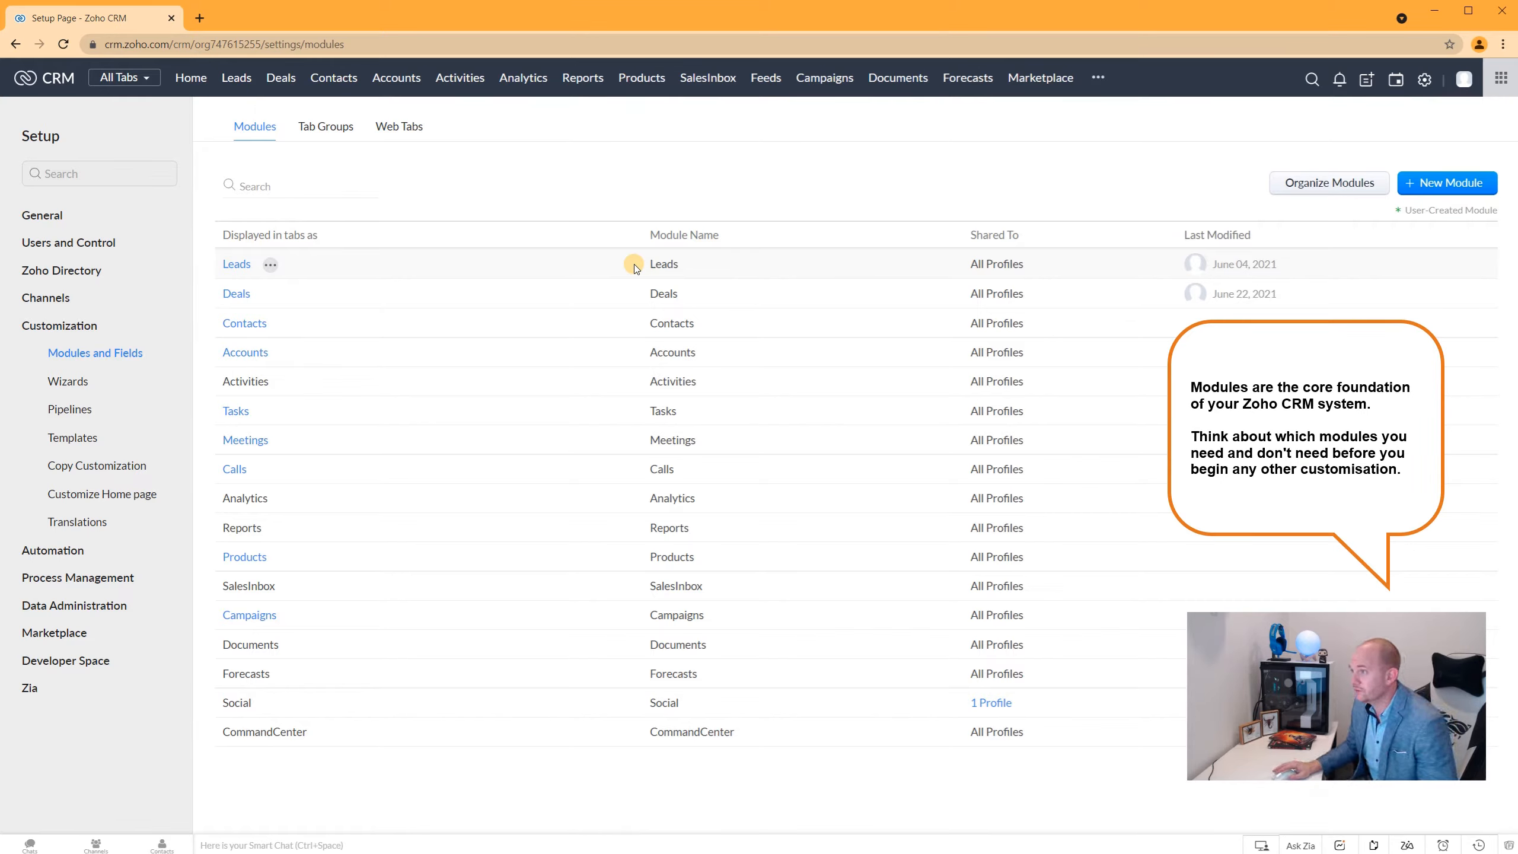
pyautogui.click(1321, 184)
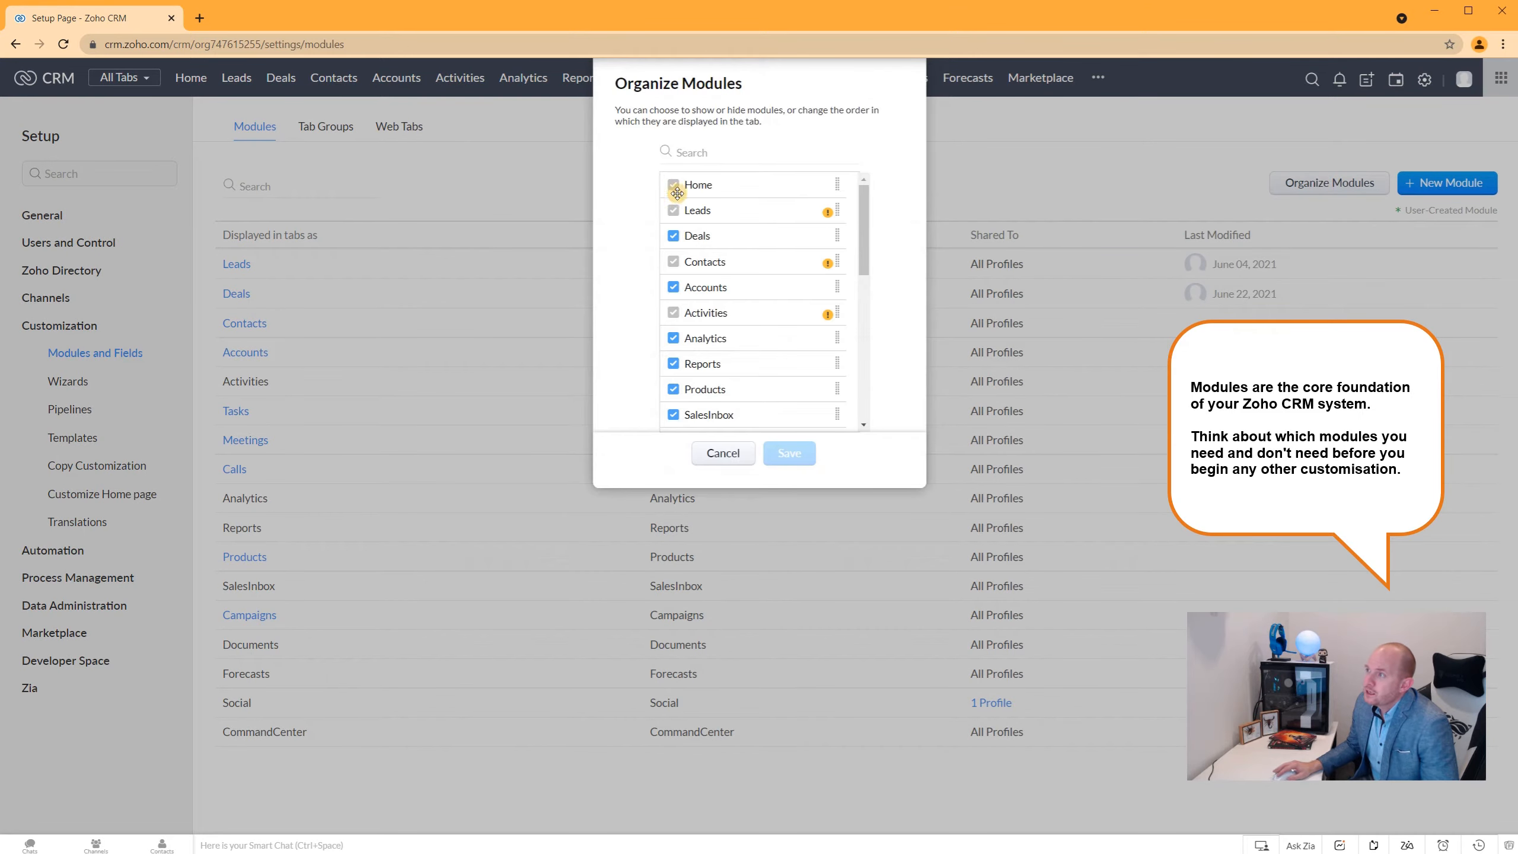
pyautogui.scroll(-2, 672, 245)
pyautogui.scroll(-5, 675, 253)
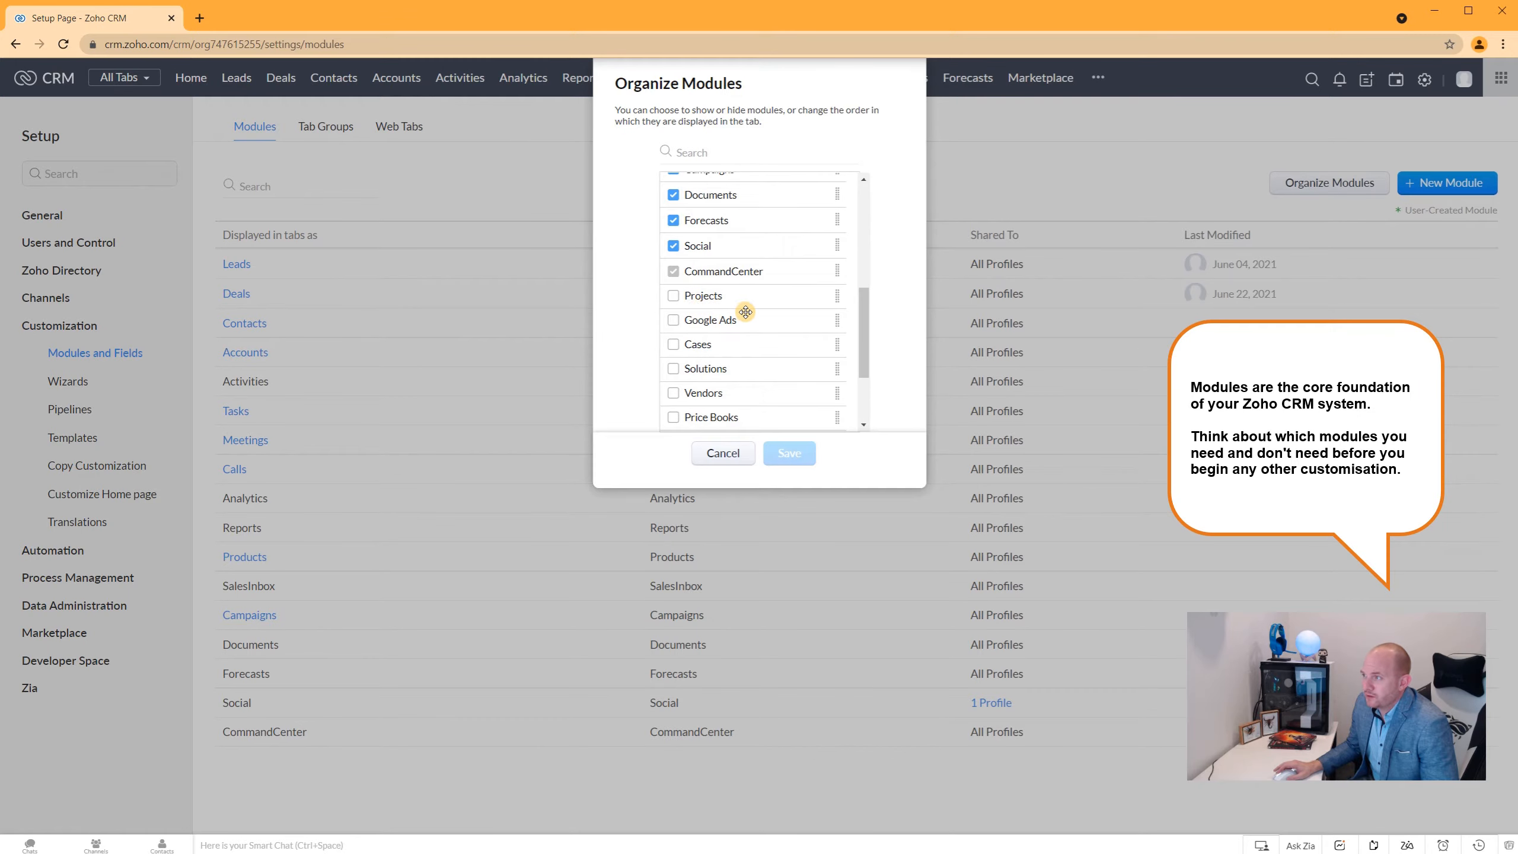
pyautogui.scroll(3, 731, 309)
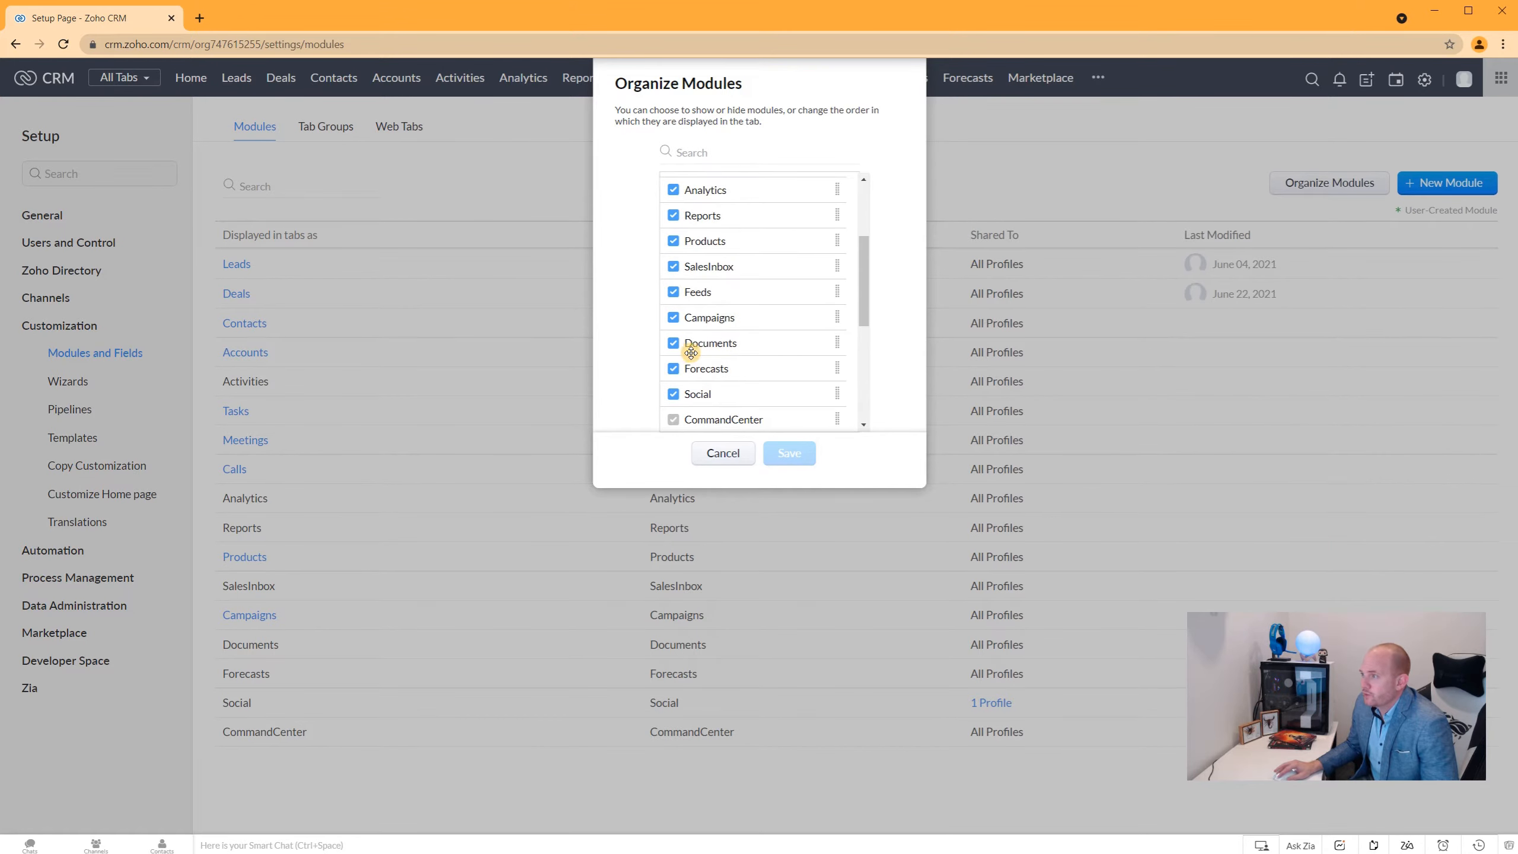
pyautogui.click(673, 292)
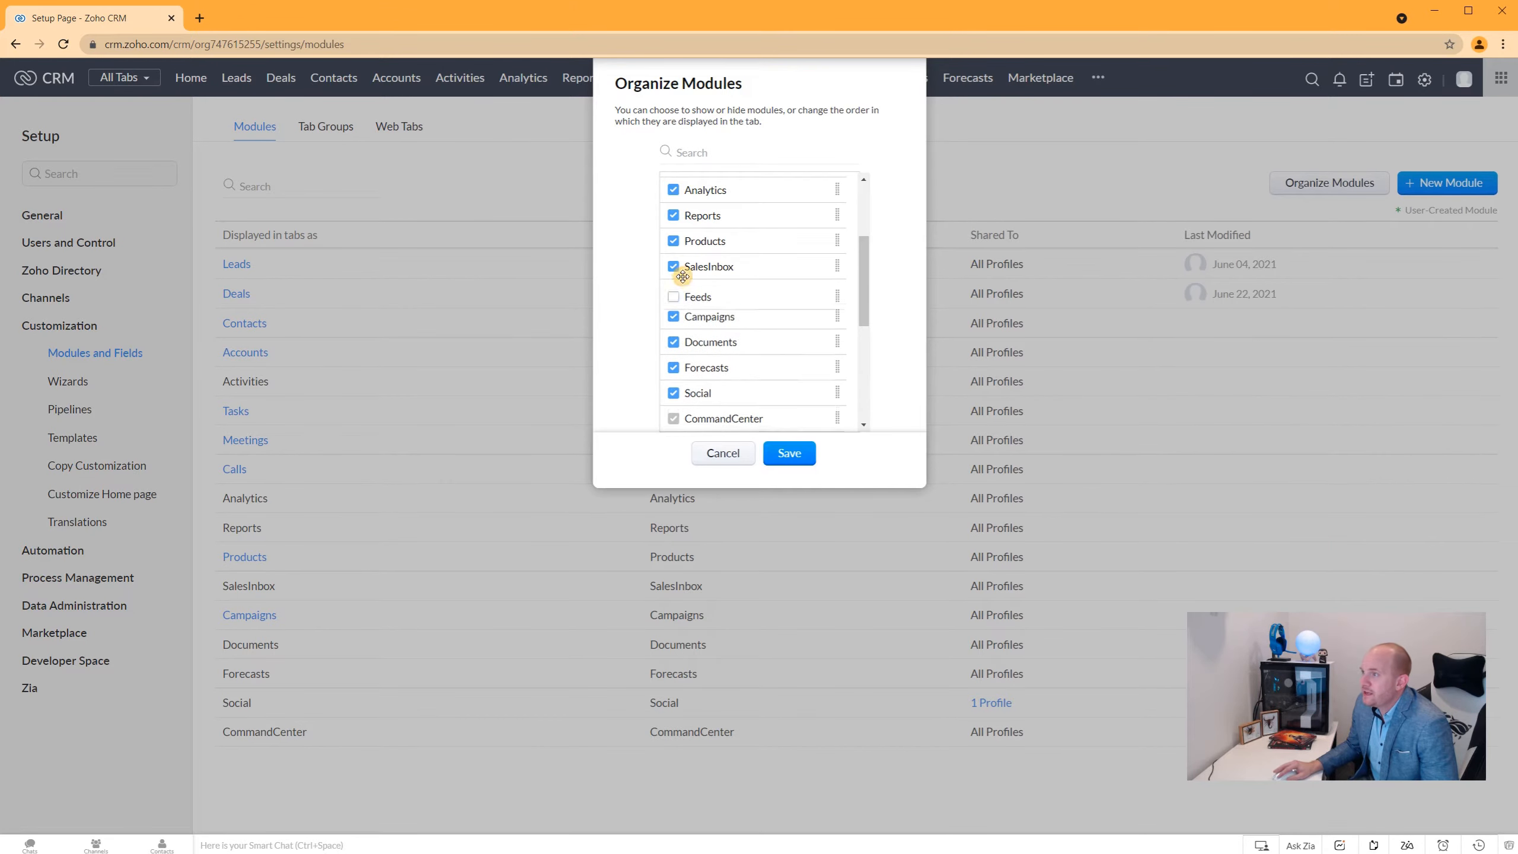
pyautogui.click(673, 266)
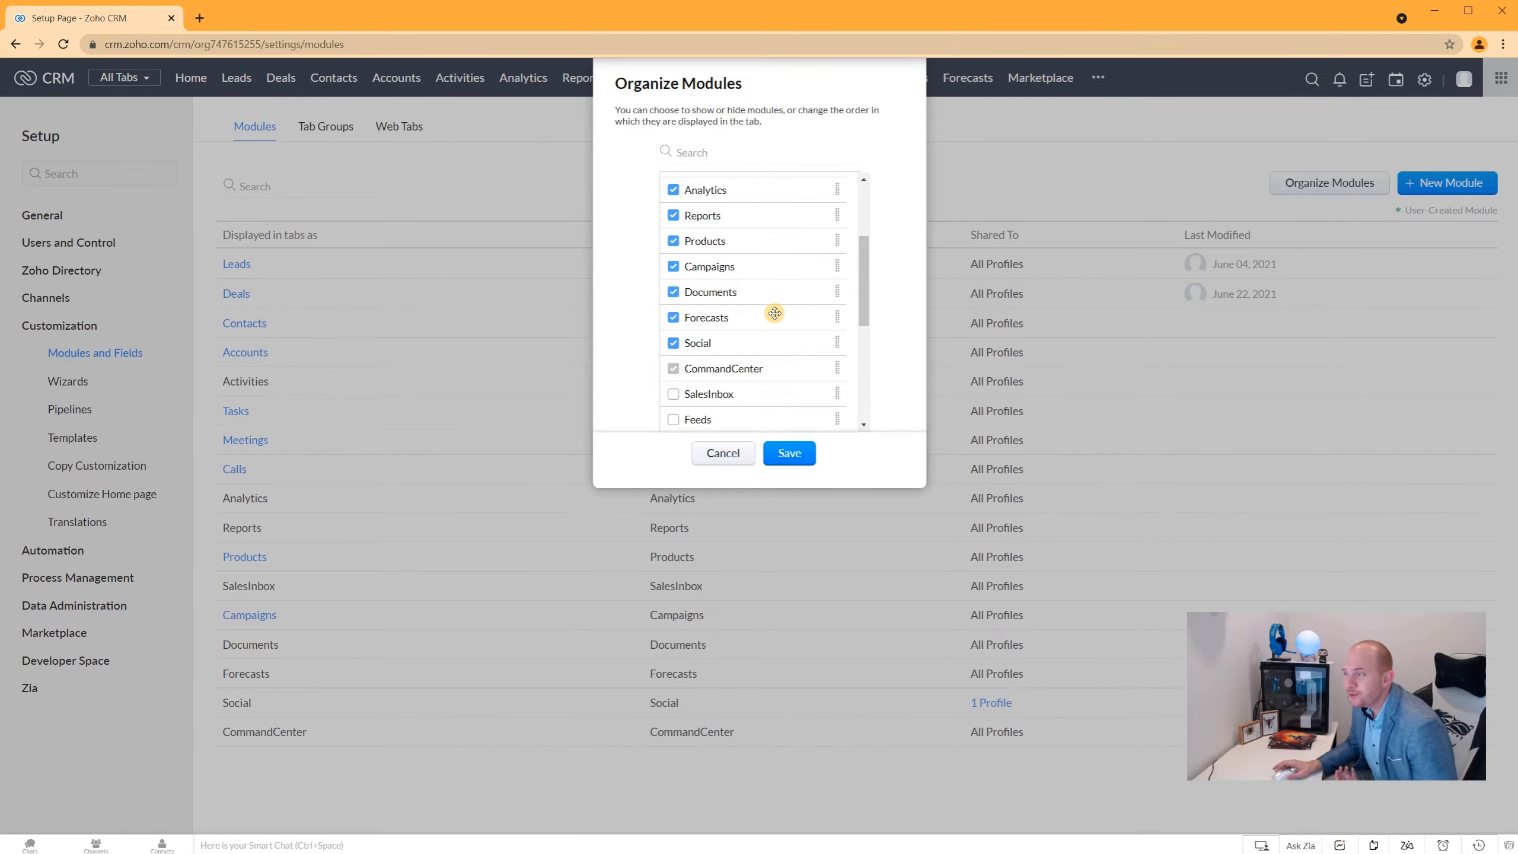
# Move the Products module directly above Analytics, hide it, and save the module organization
pyautogui.scroll(3, 775, 314)
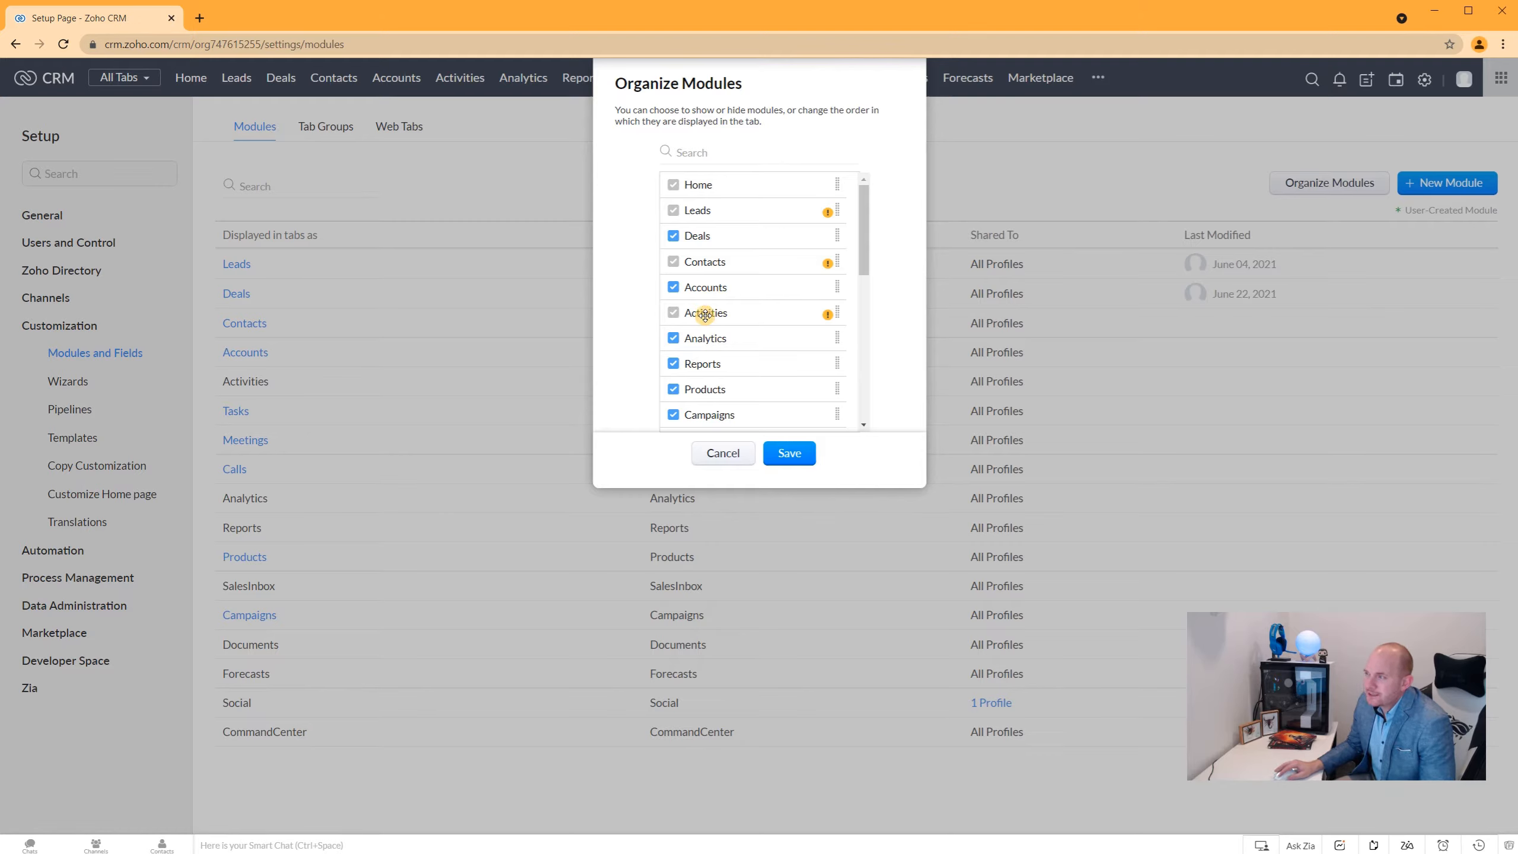
pyautogui.scroll(-3, 711, 365)
pyautogui.scroll(3, 728, 369)
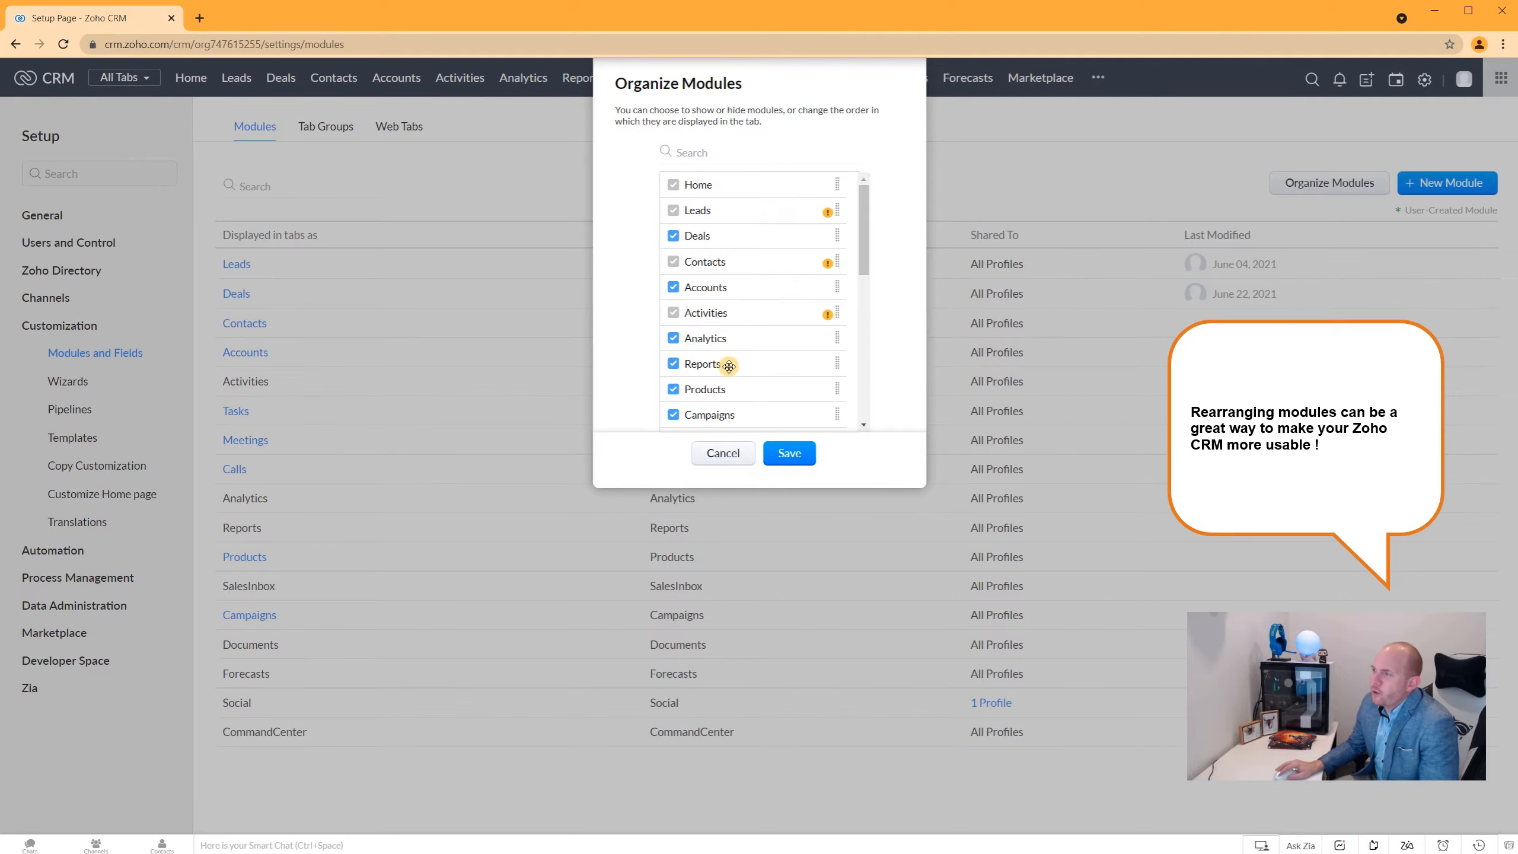
pyautogui.moveTo(744, 383); pyautogui.dragTo(745, 329)
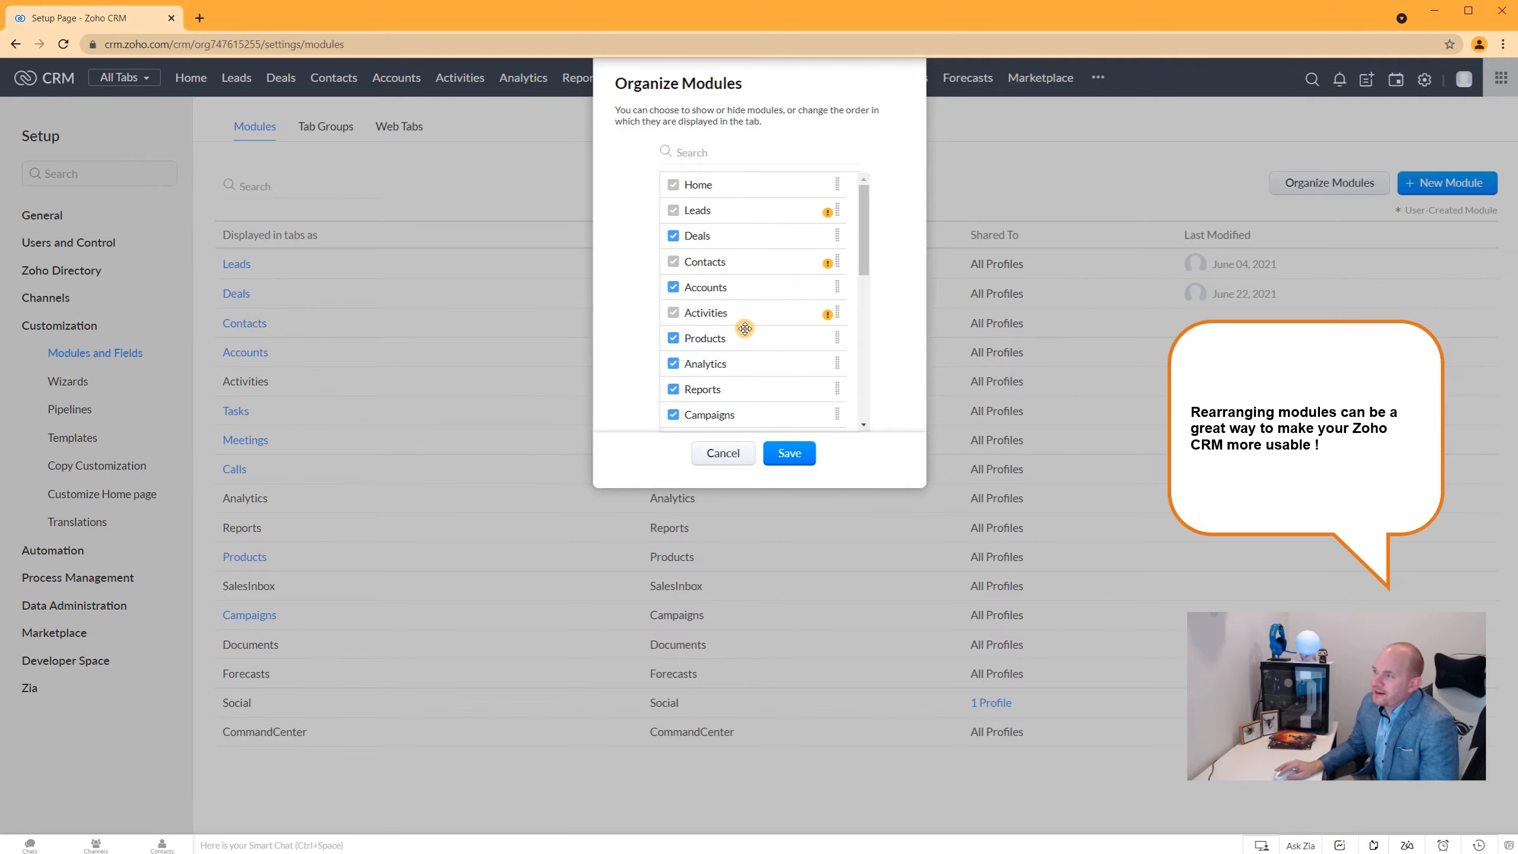
pyautogui.click(673, 339)
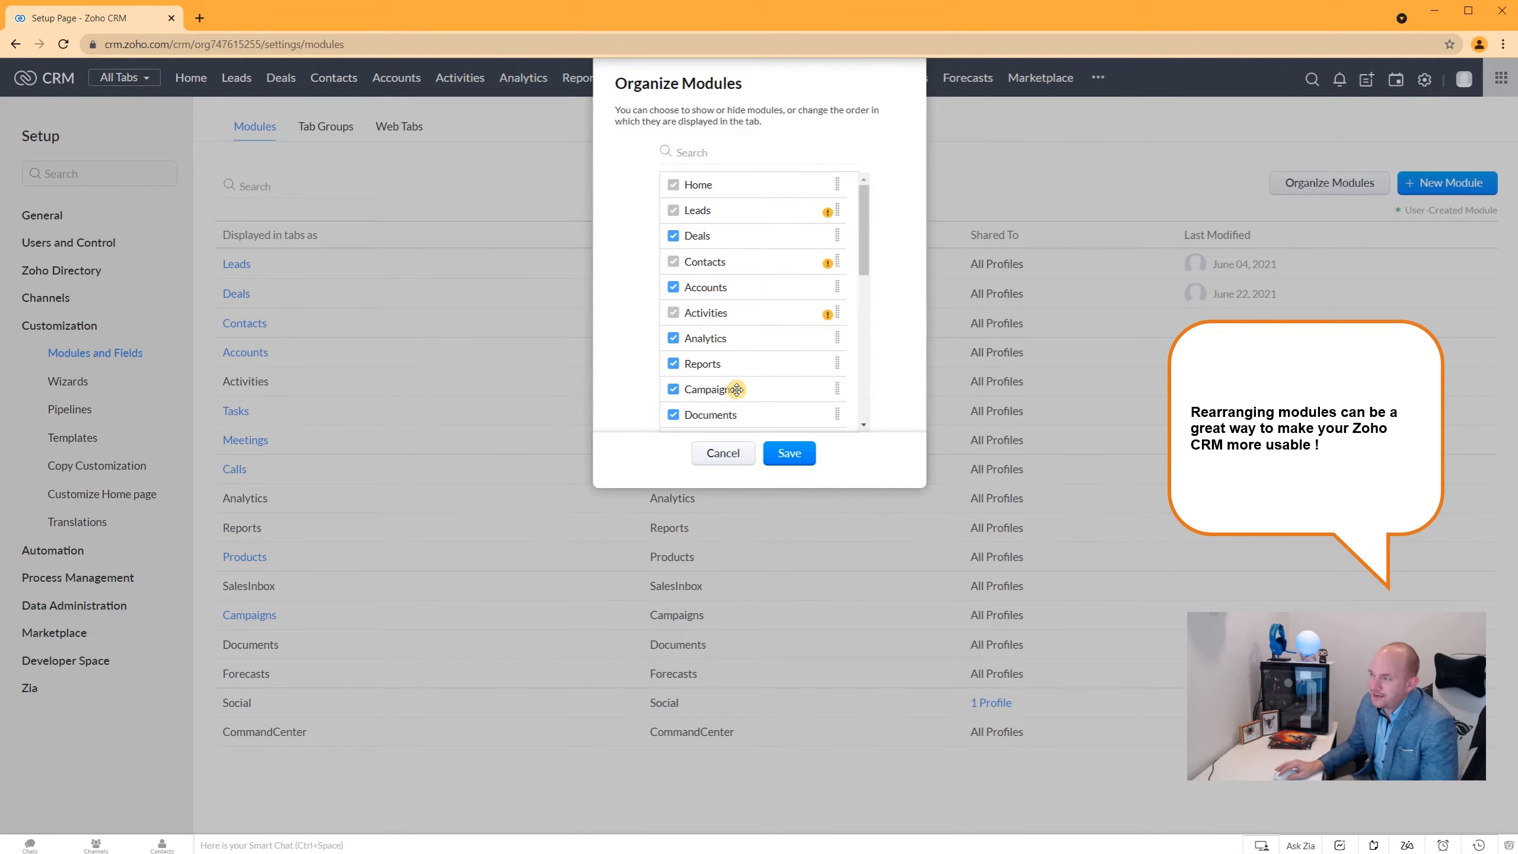
pyautogui.click(788, 455)
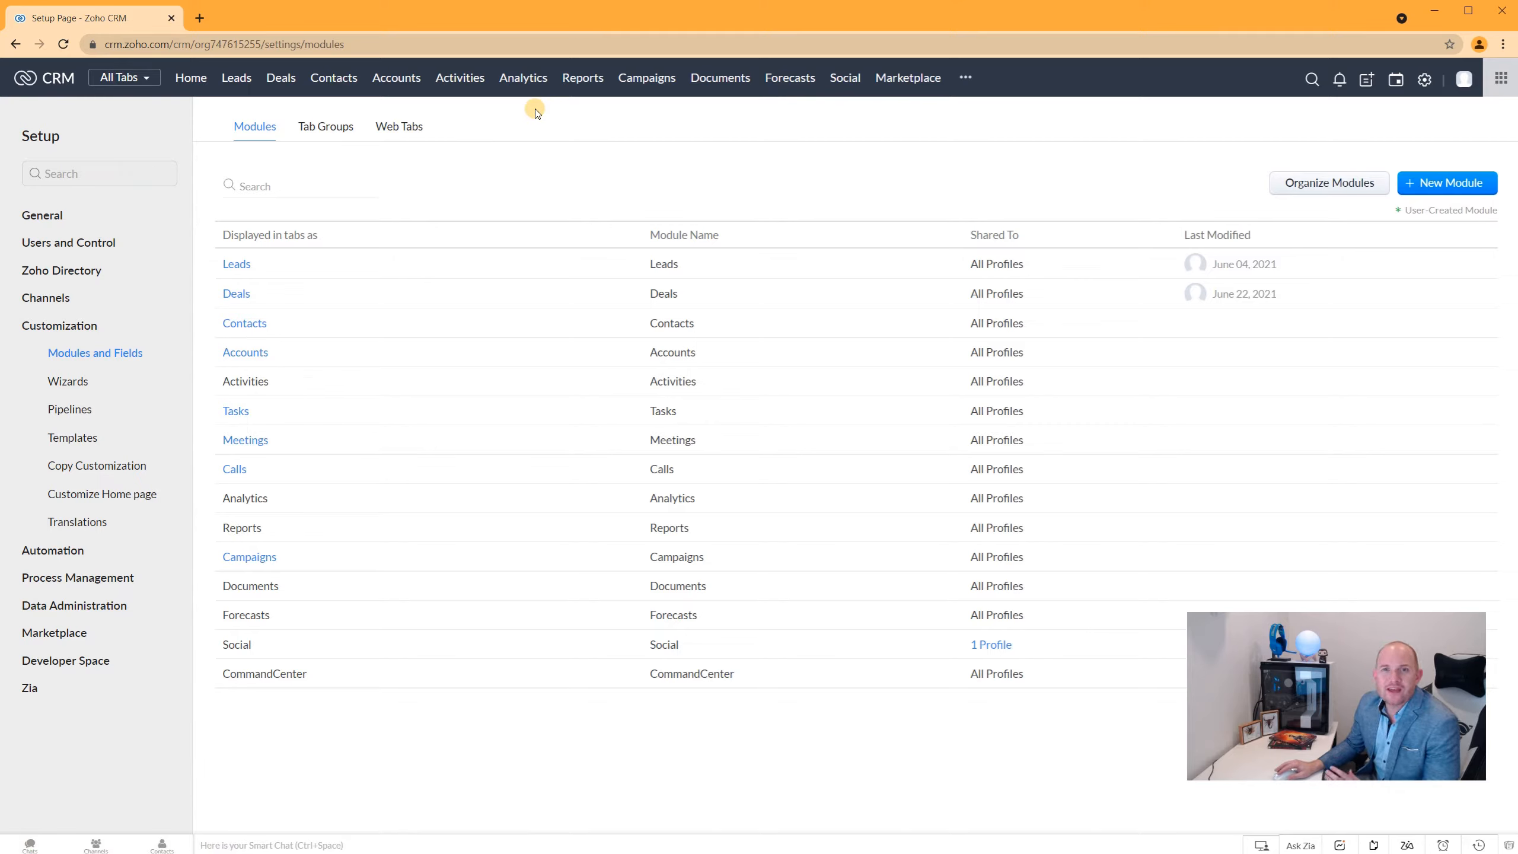
# Rename the Deals module with the plural form Opportunities and the singular form Opportunity
pyautogui.moveTo(260, 261)
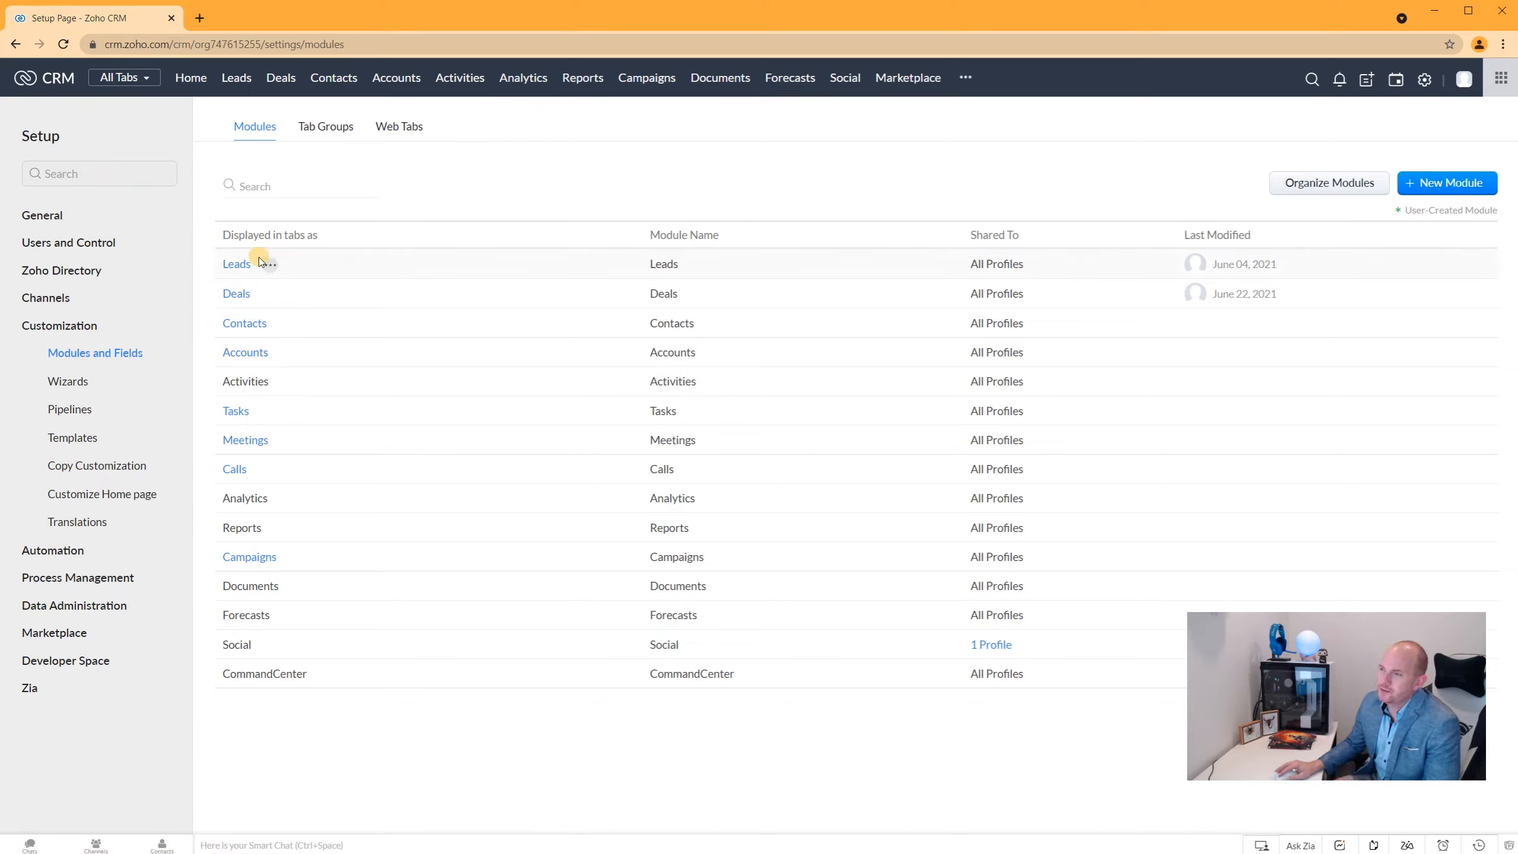
pyautogui.click(267, 295)
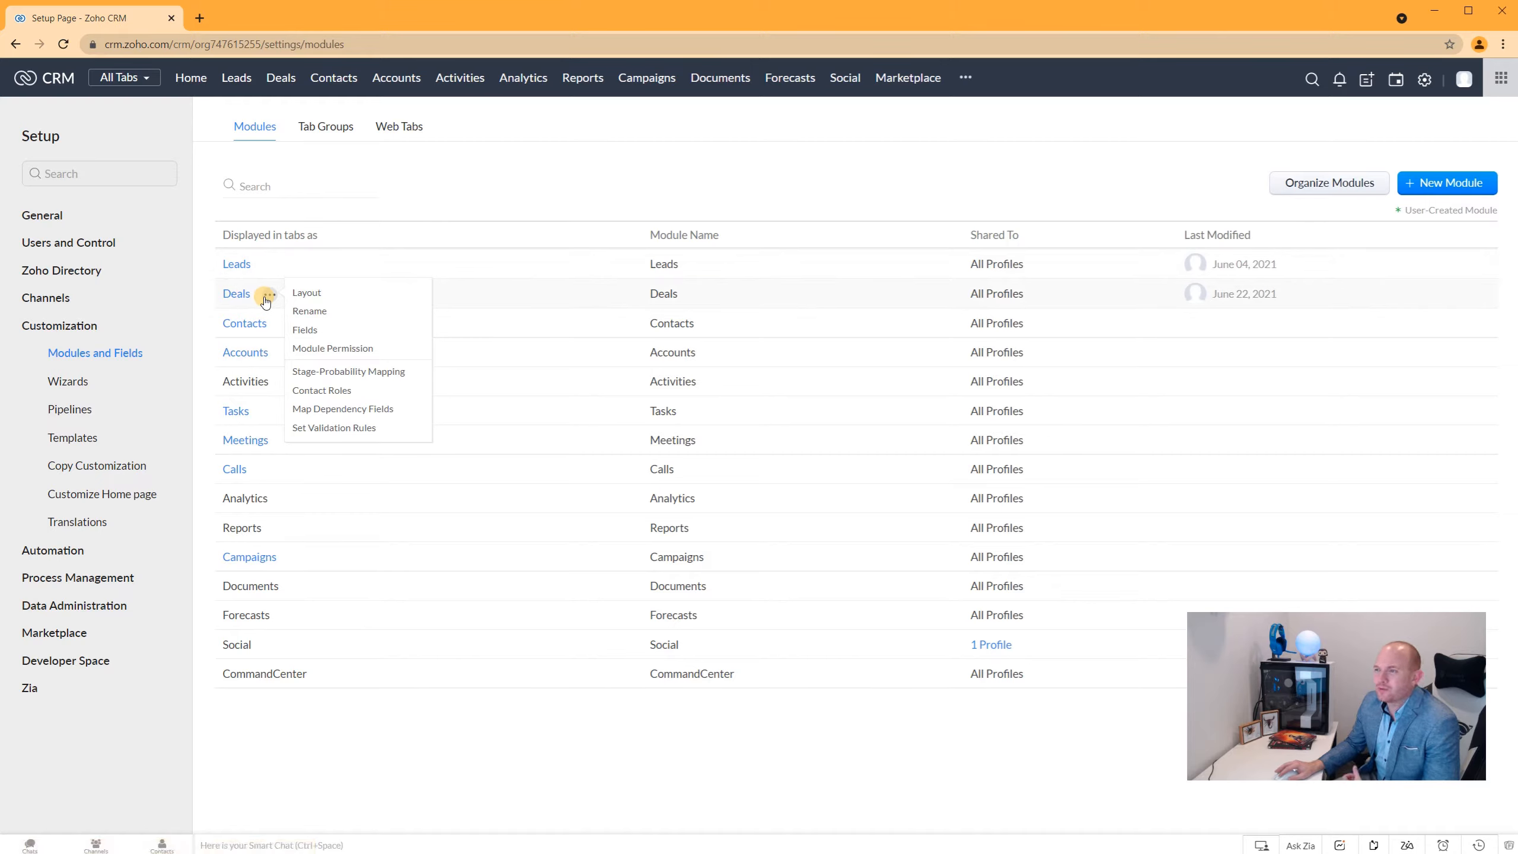
pyautogui.click(308, 310)
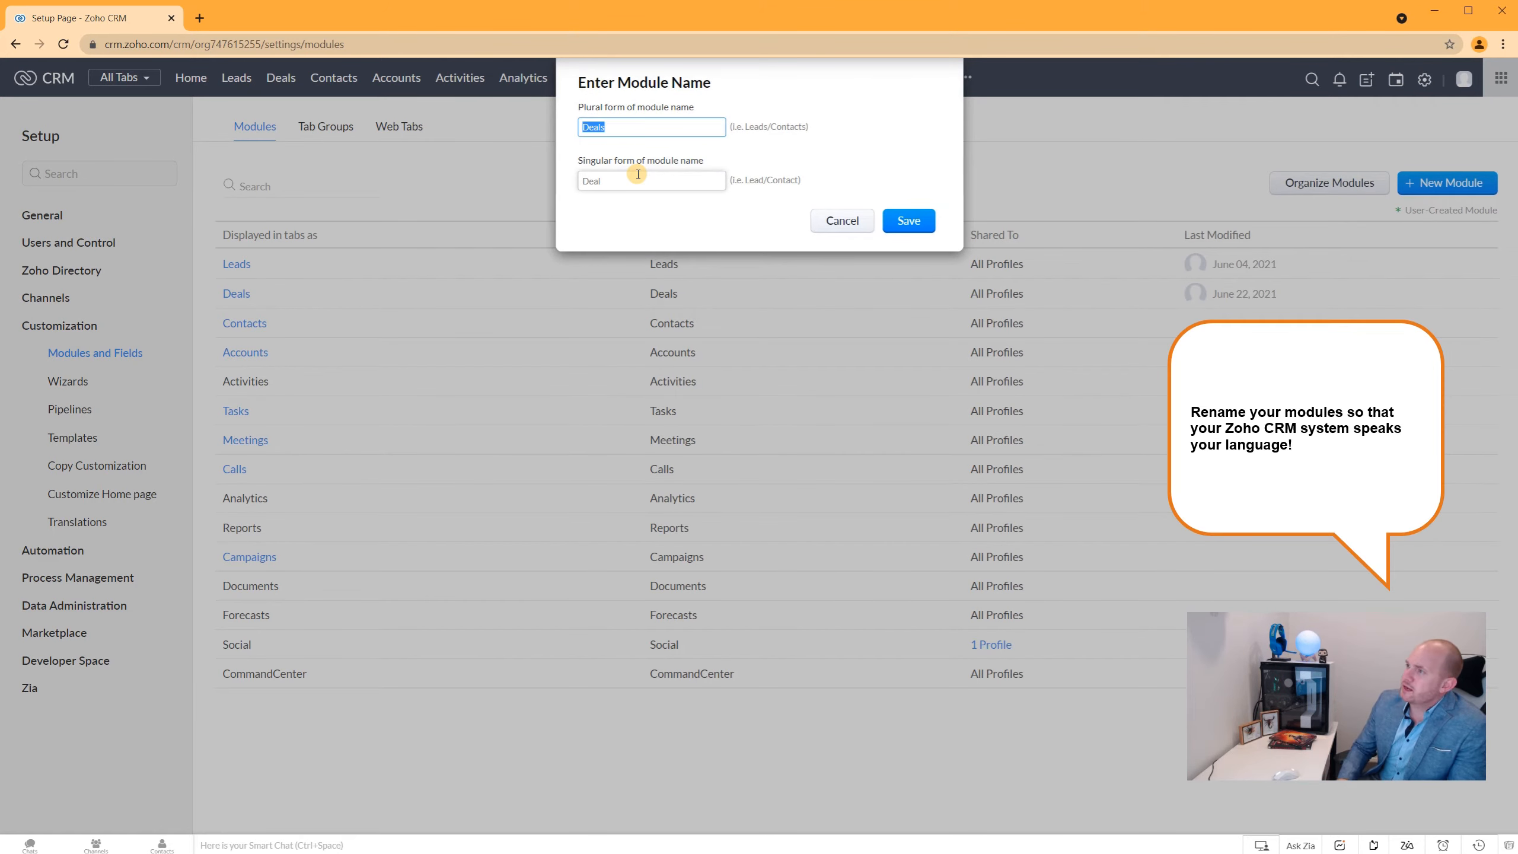
pyautogui.write('Op')
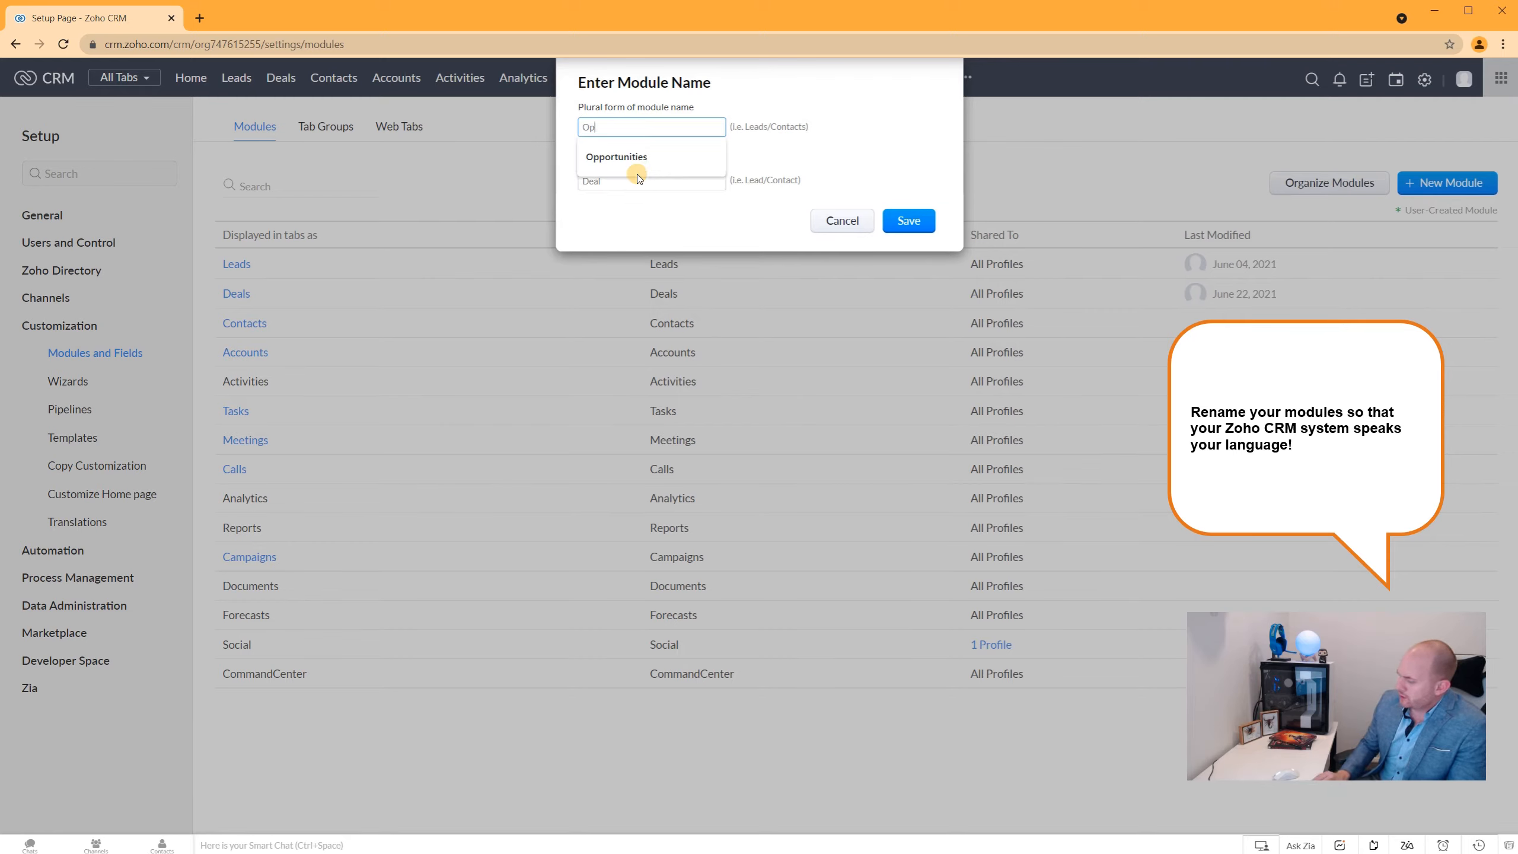
pyautogui.press('Down')
pyautogui.press('Tab')
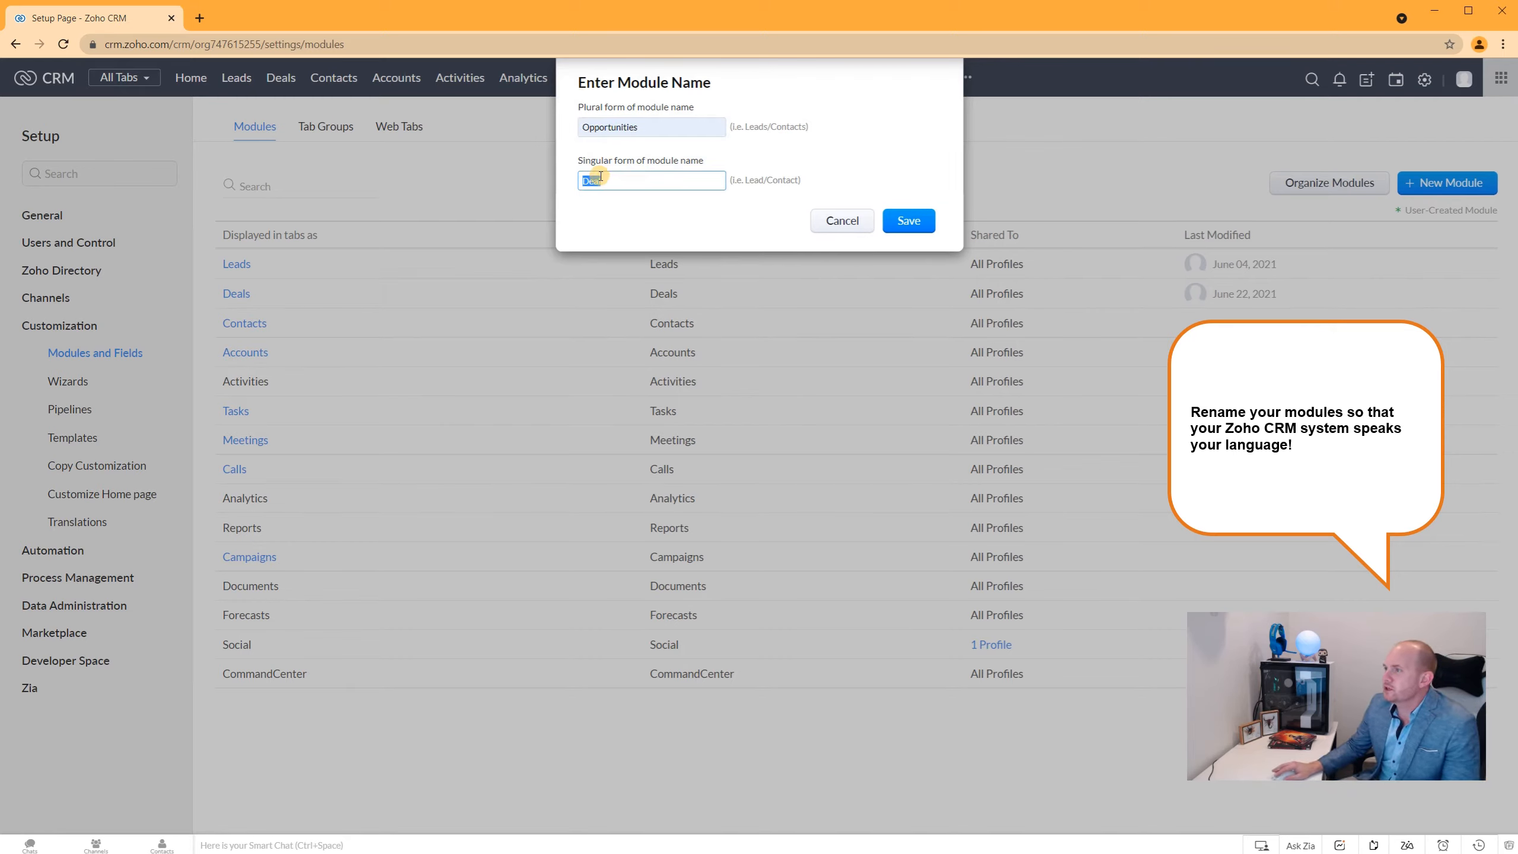
pyautogui.write('O')
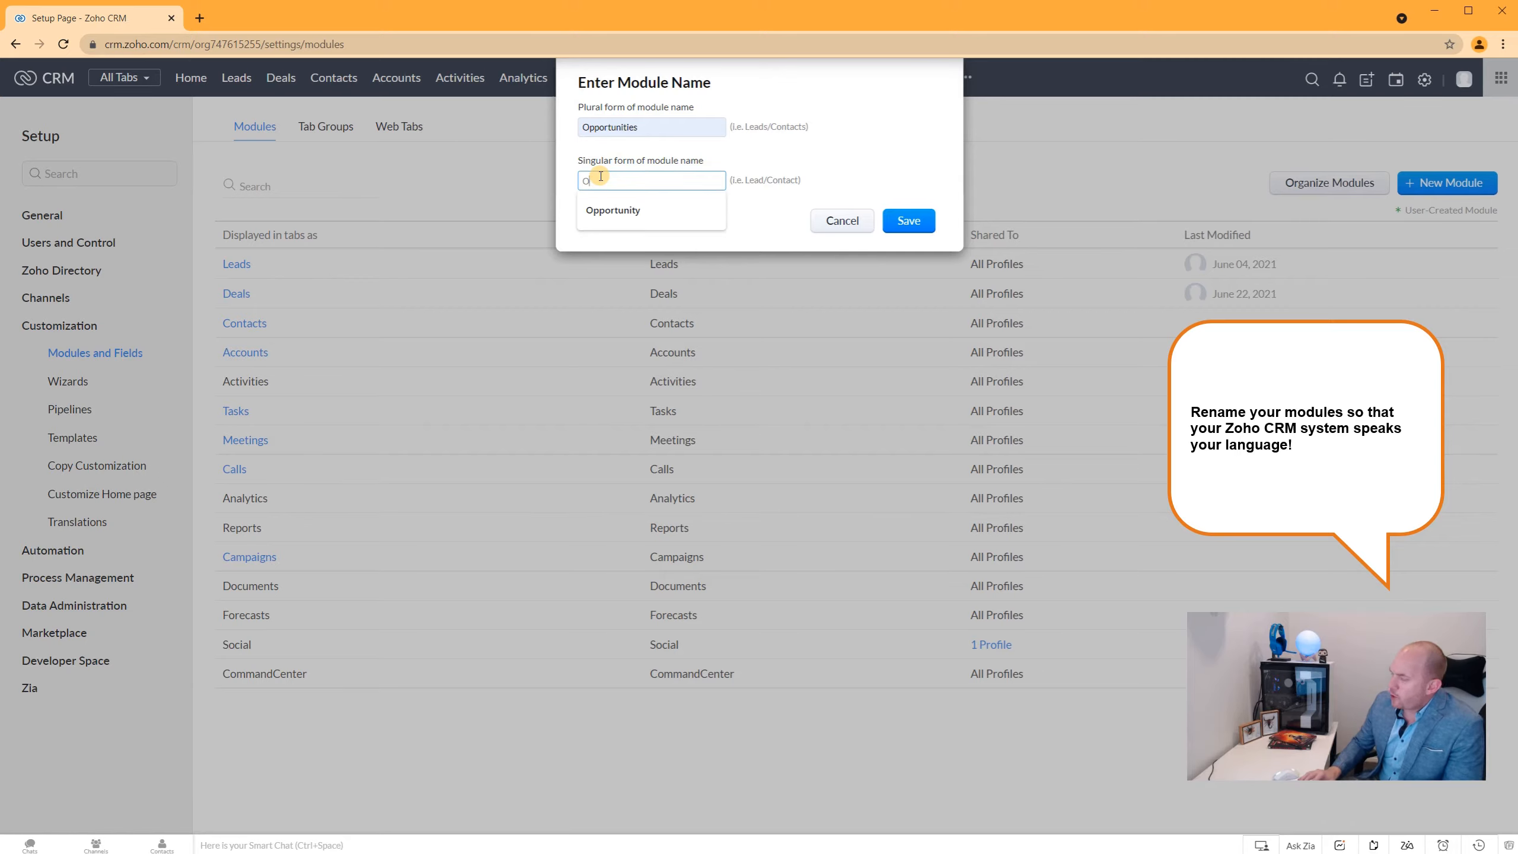
pyautogui.press('Down')
pyautogui.press('Tab')
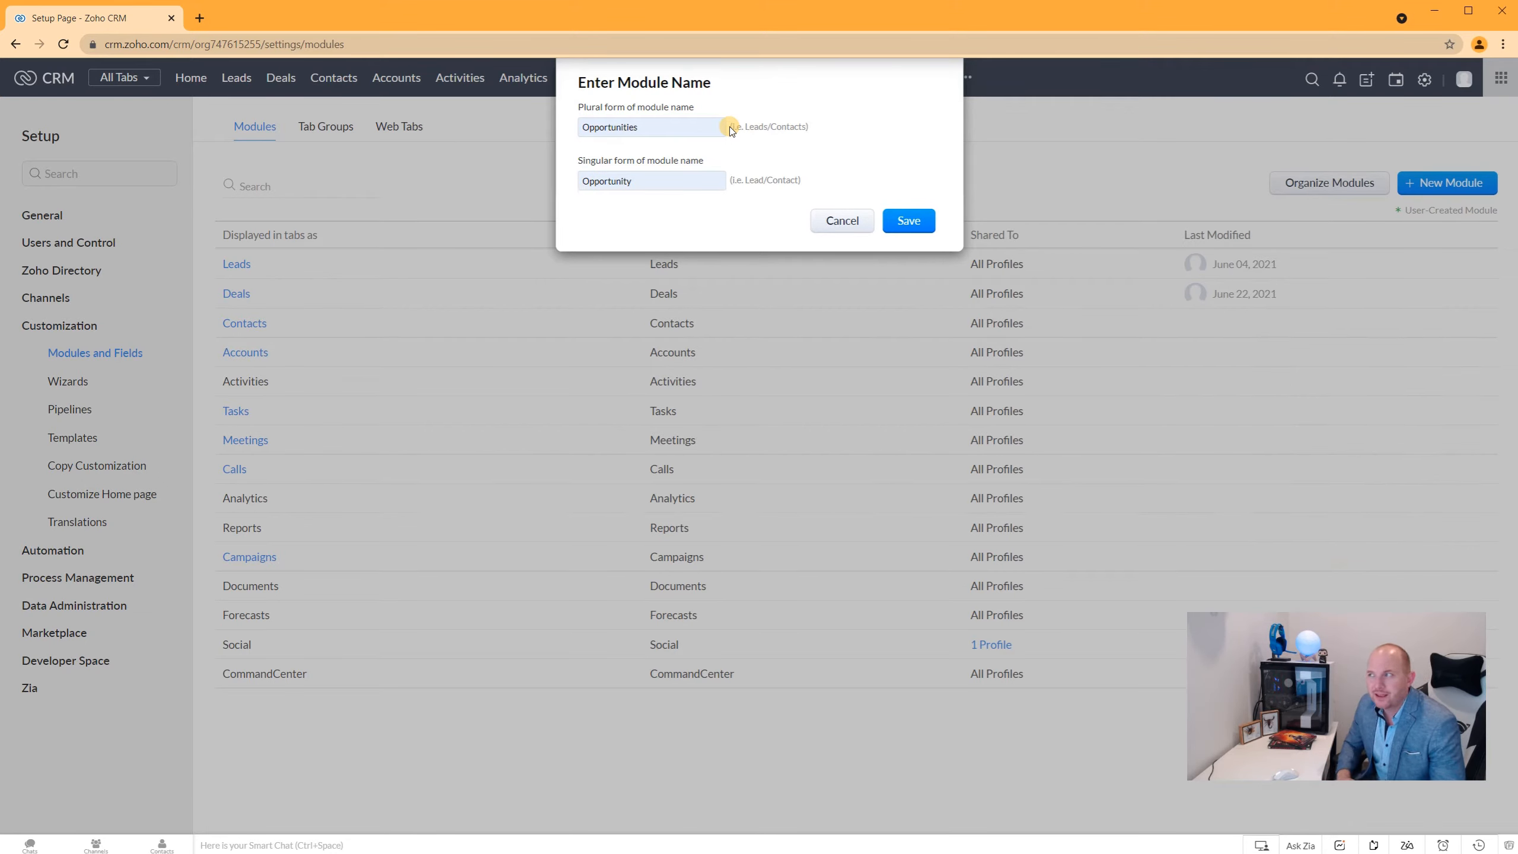
pyautogui.click(909, 220)
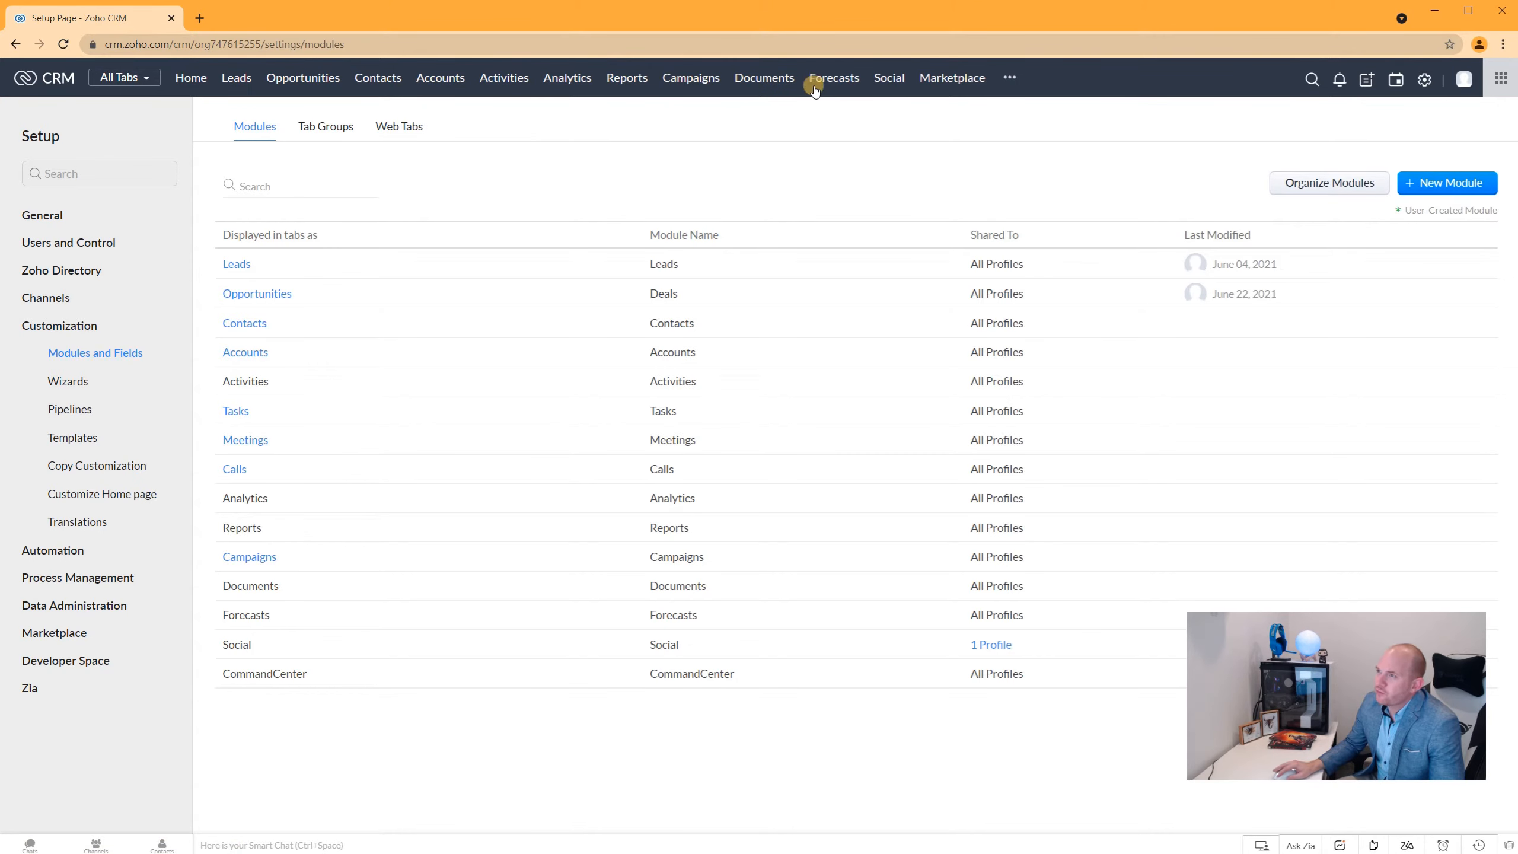
# Examine the tab groups by switching the navigation to the Sales group and back to All Tabs
pyautogui.click(1014, 79)
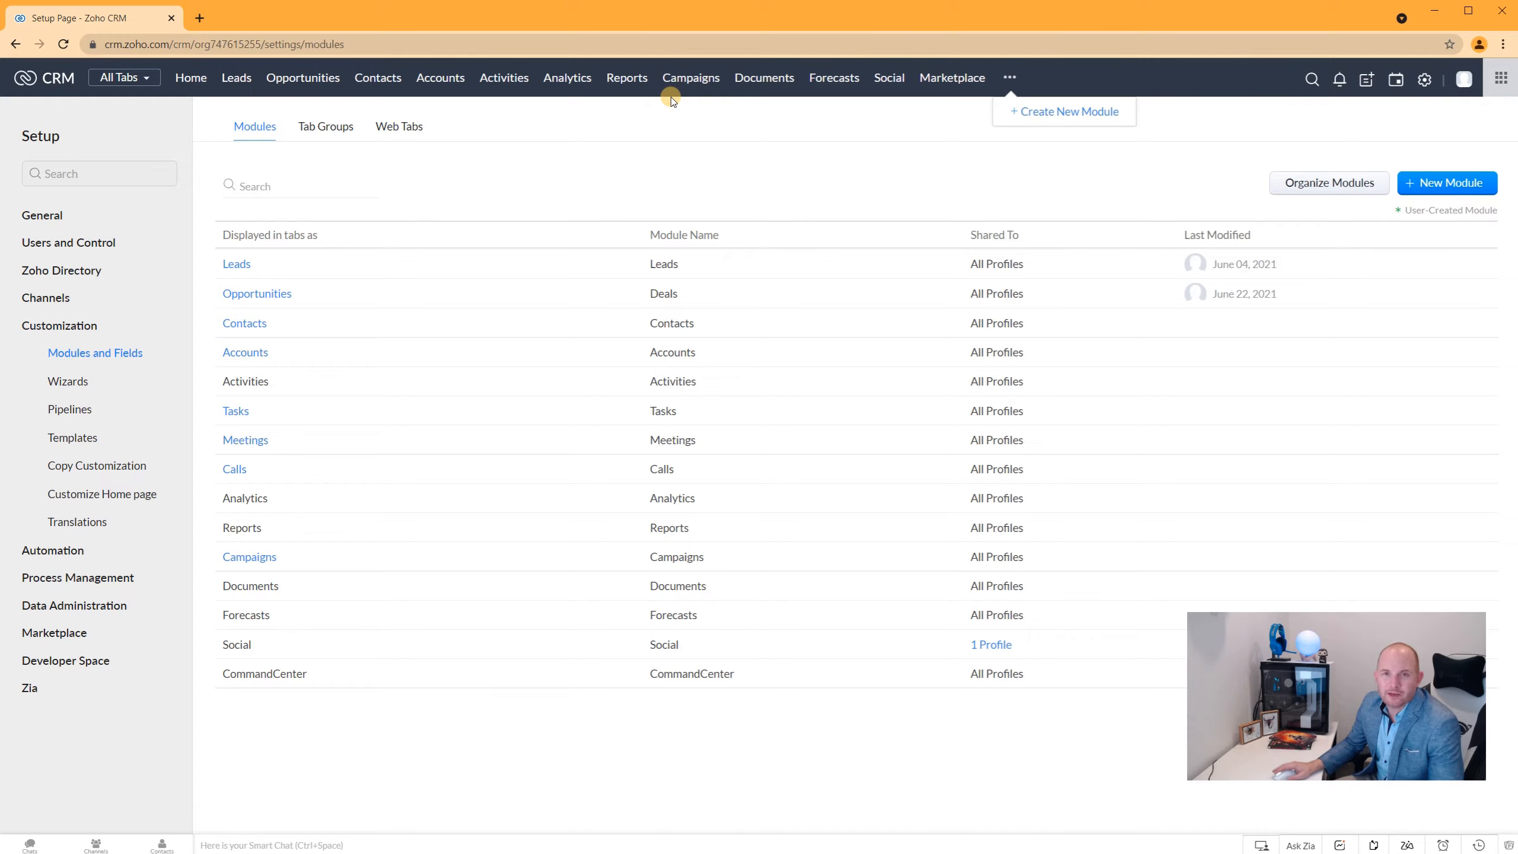
pyautogui.click(326, 129)
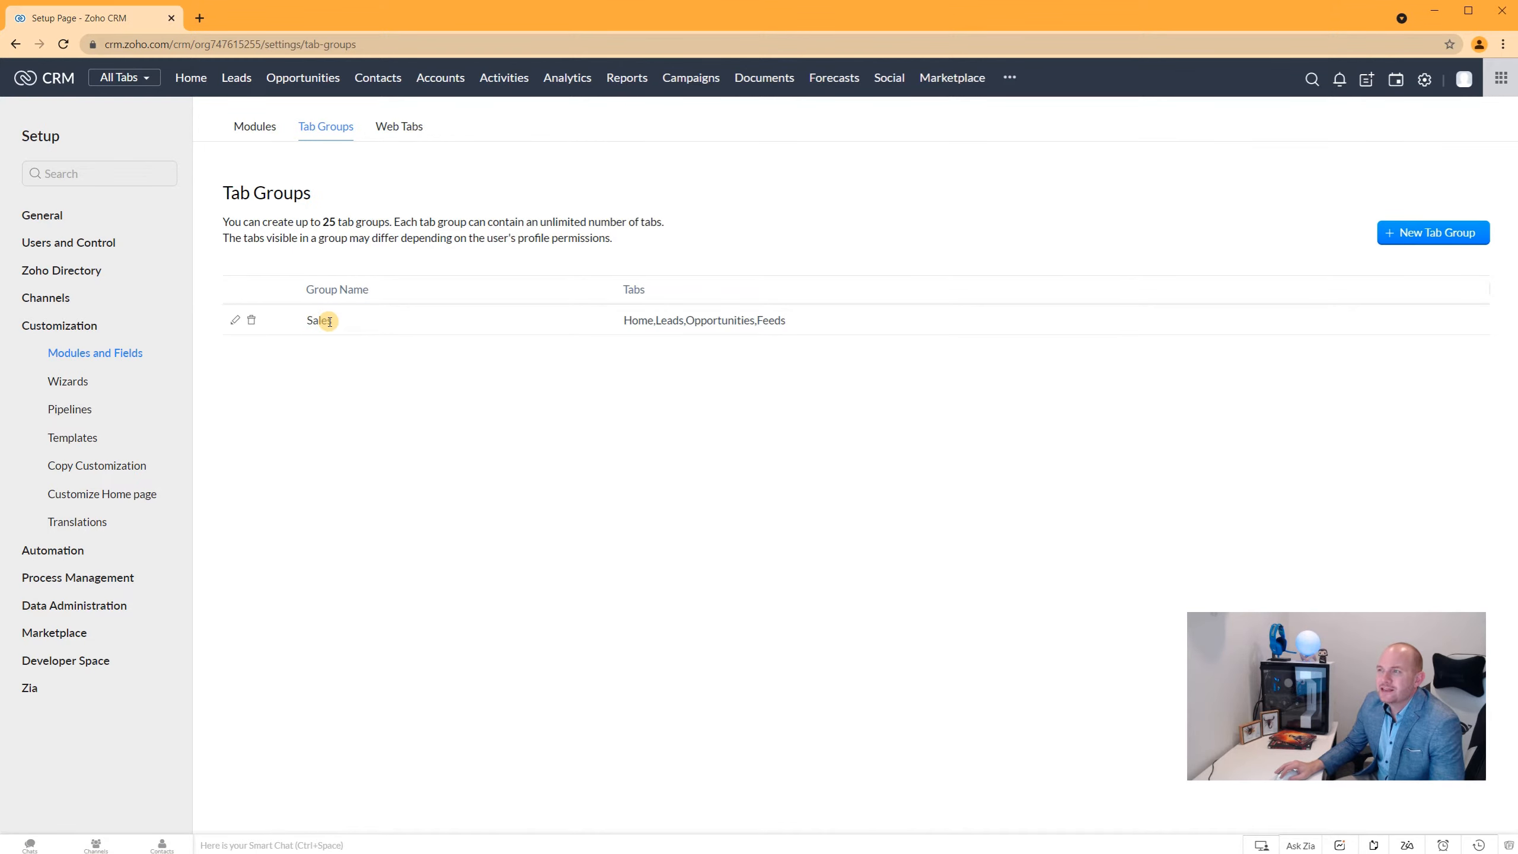
pyautogui.click(147, 79)
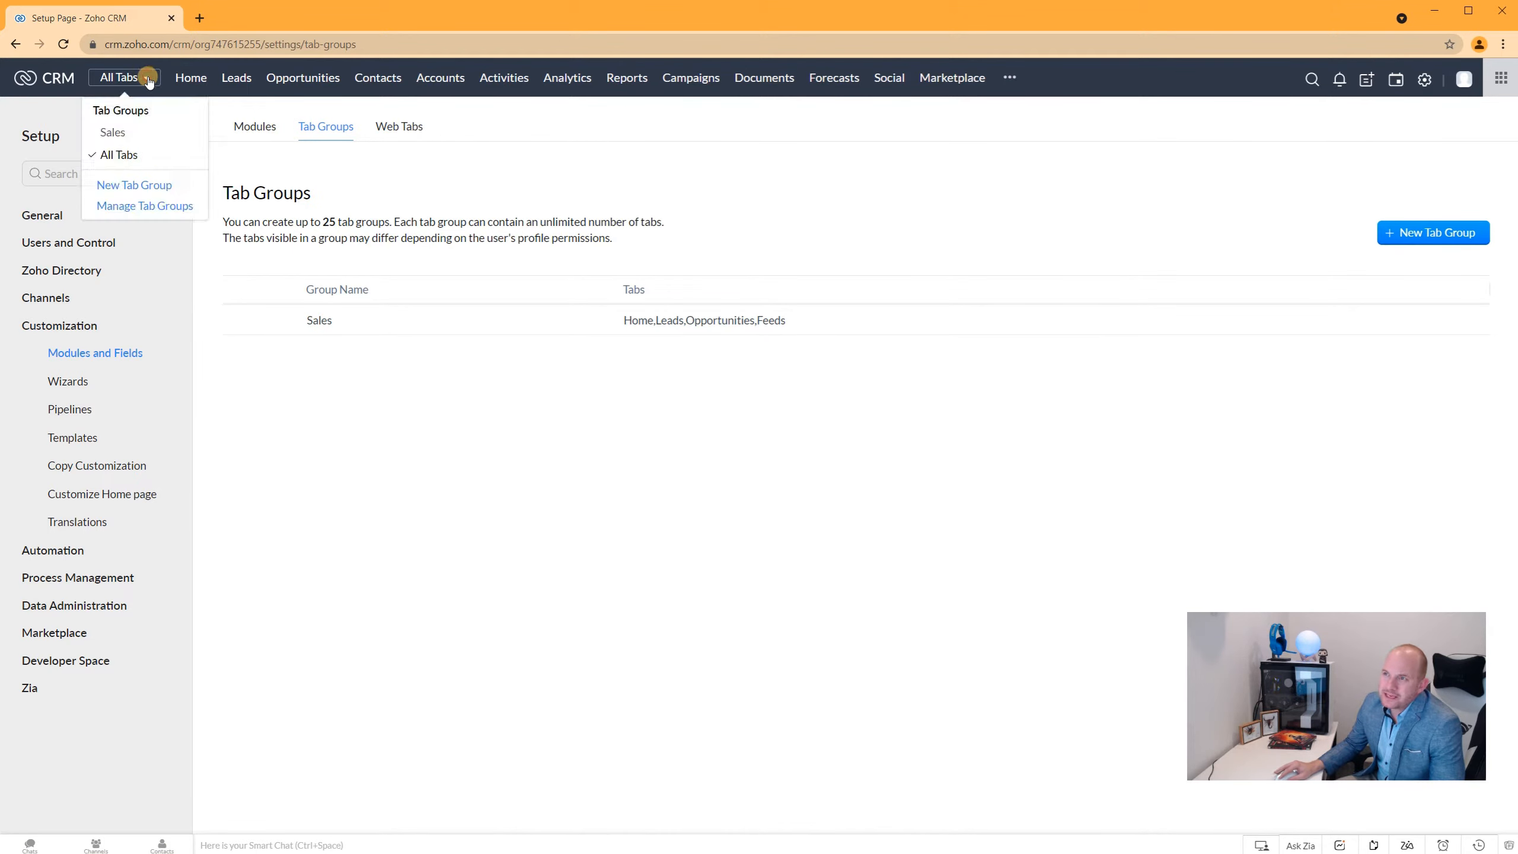
pyautogui.click(137, 142)
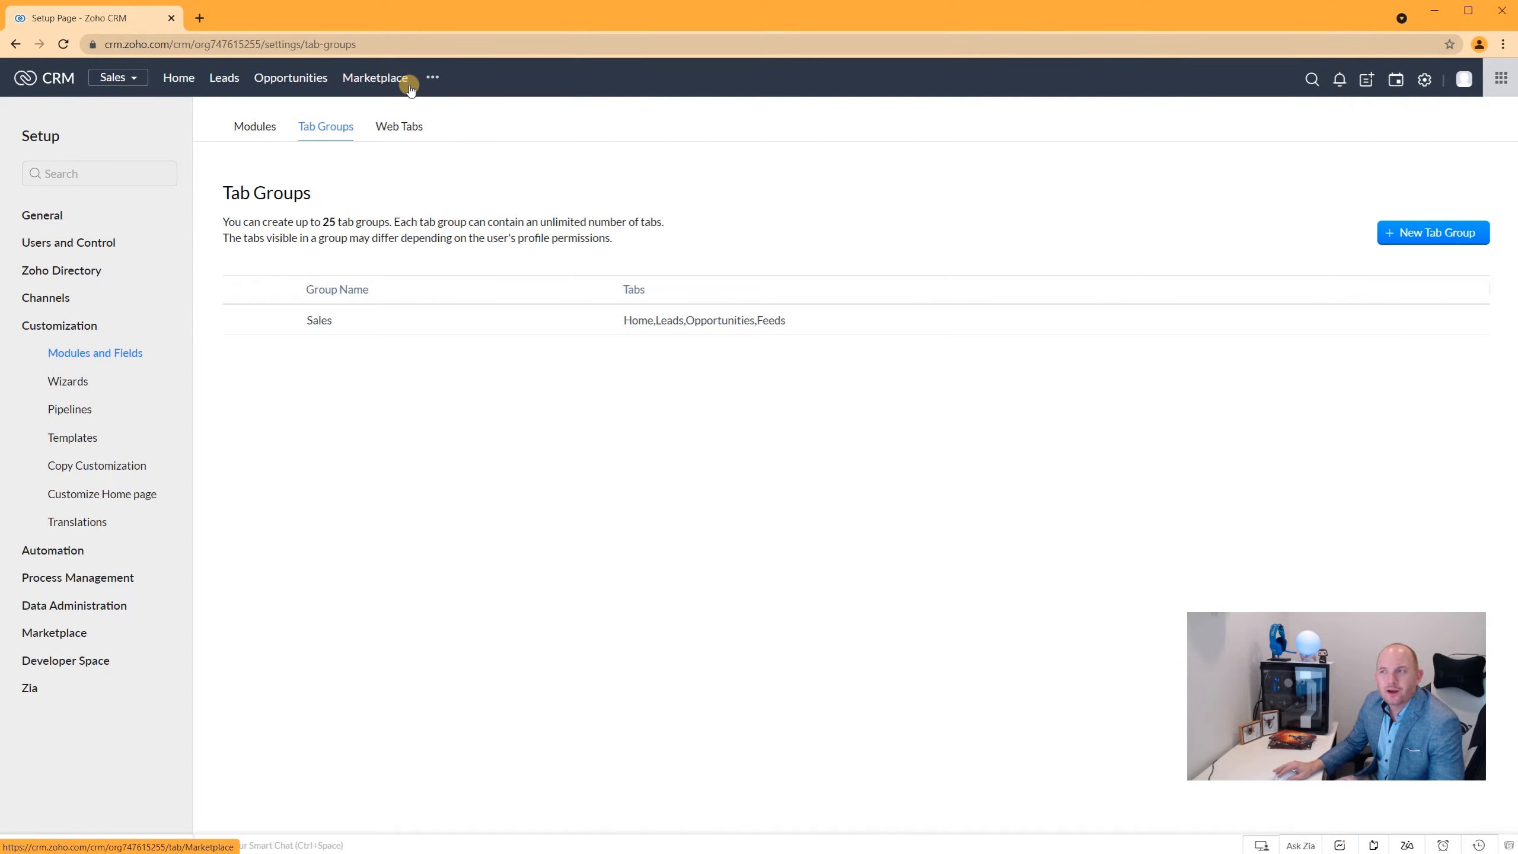
pyautogui.click(119, 77)
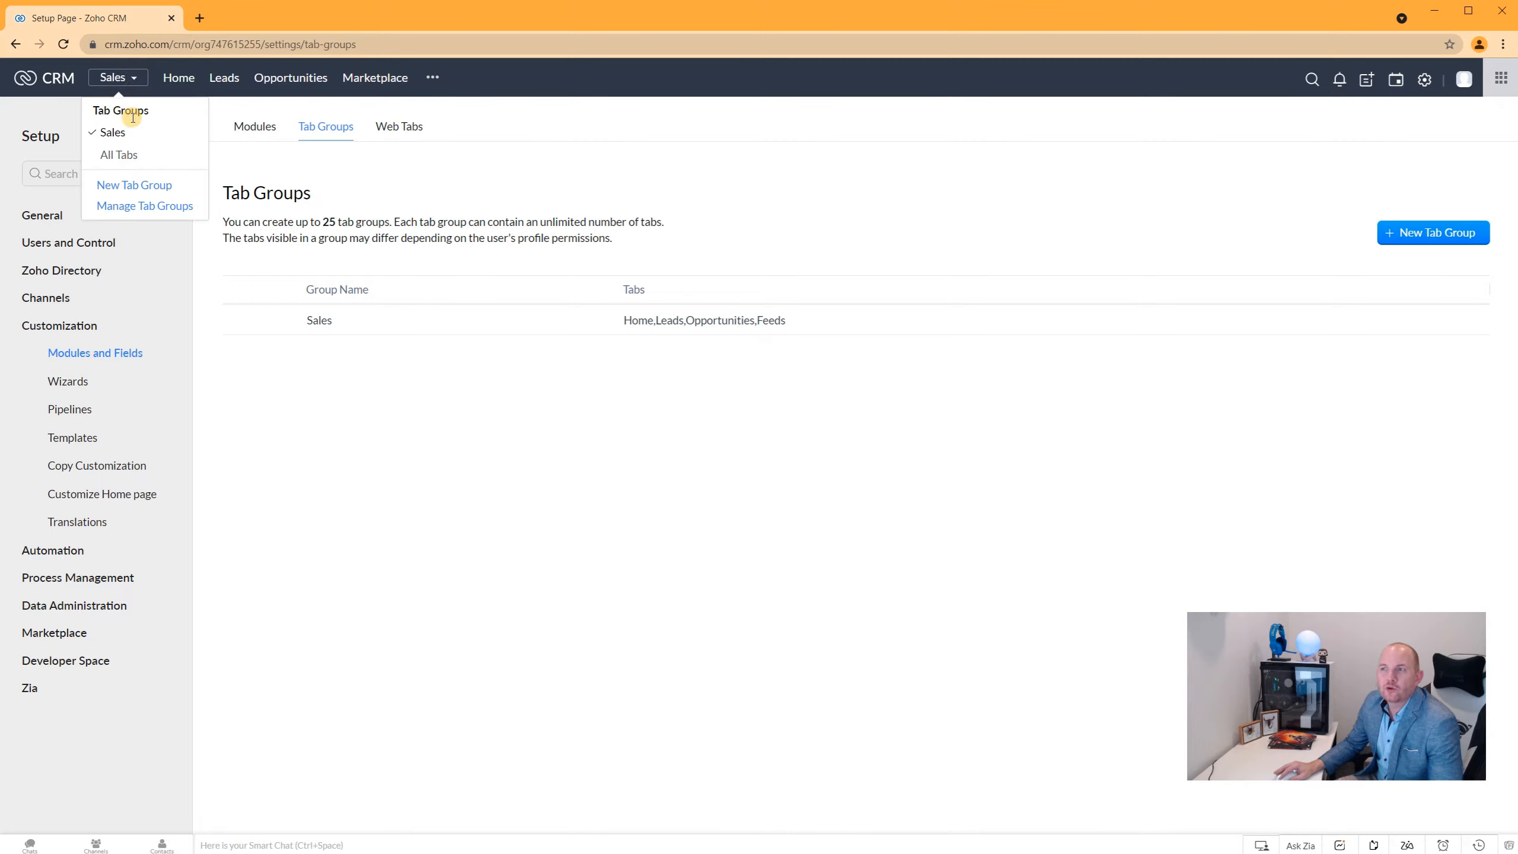
pyautogui.click(126, 156)
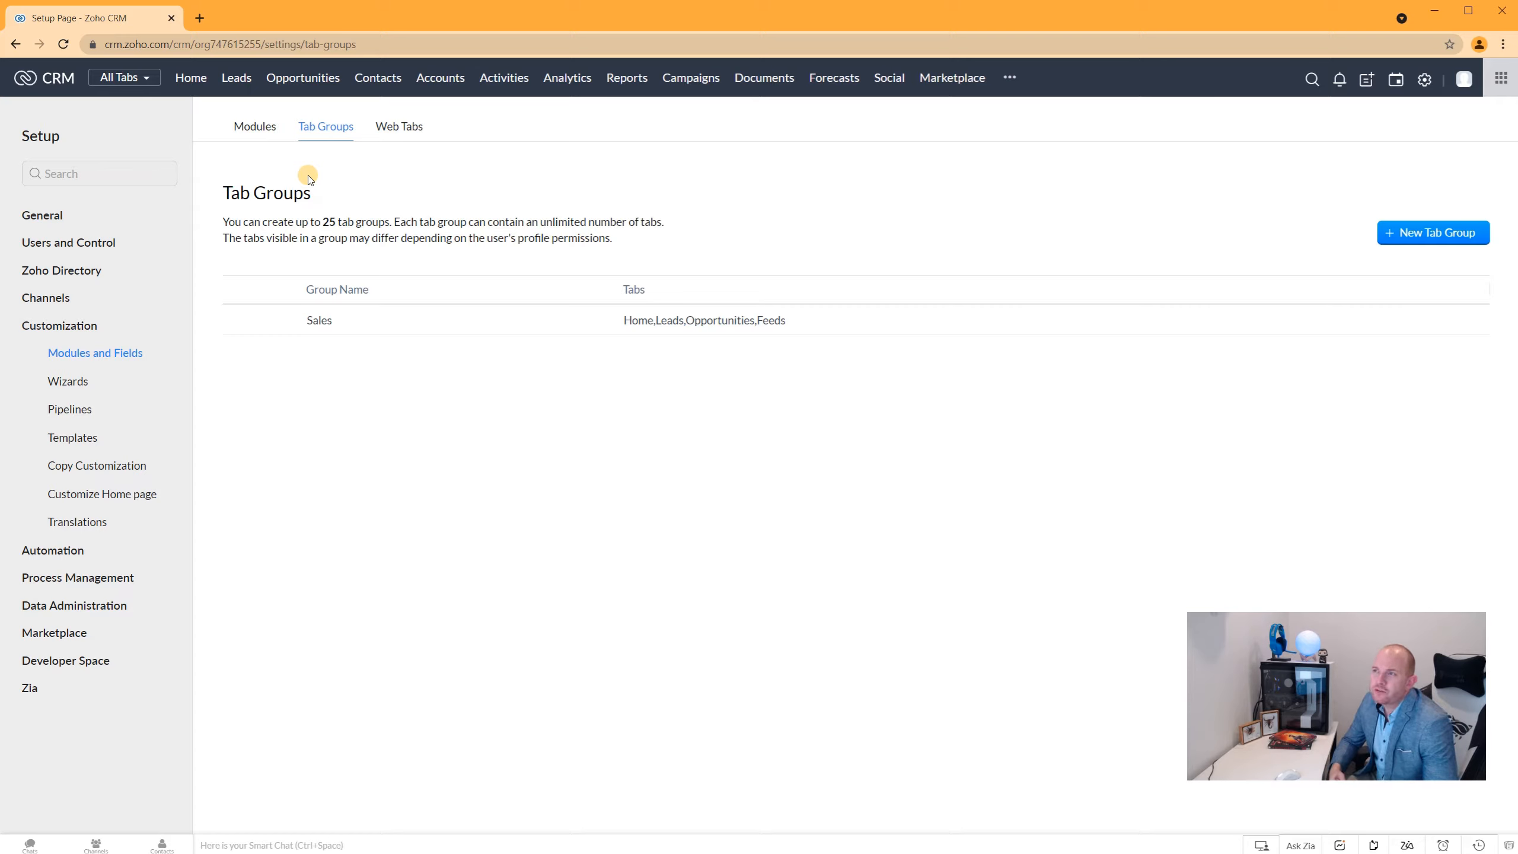
# Open the lead record for the company Rangoni Of Florence and examine its detail fields
pyautogui.click(236, 78)
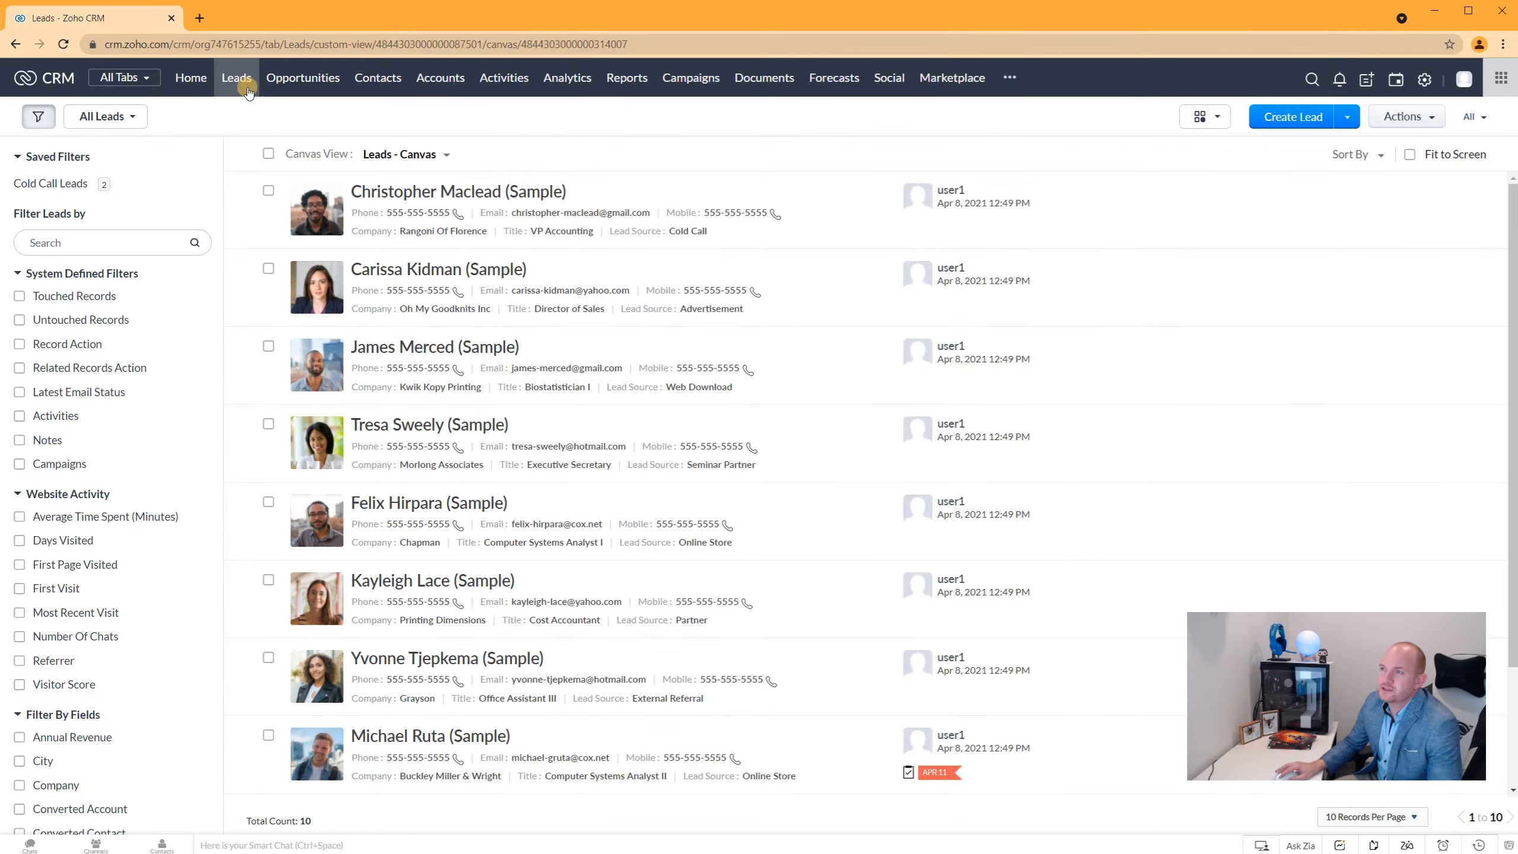
pyautogui.click(429, 192)
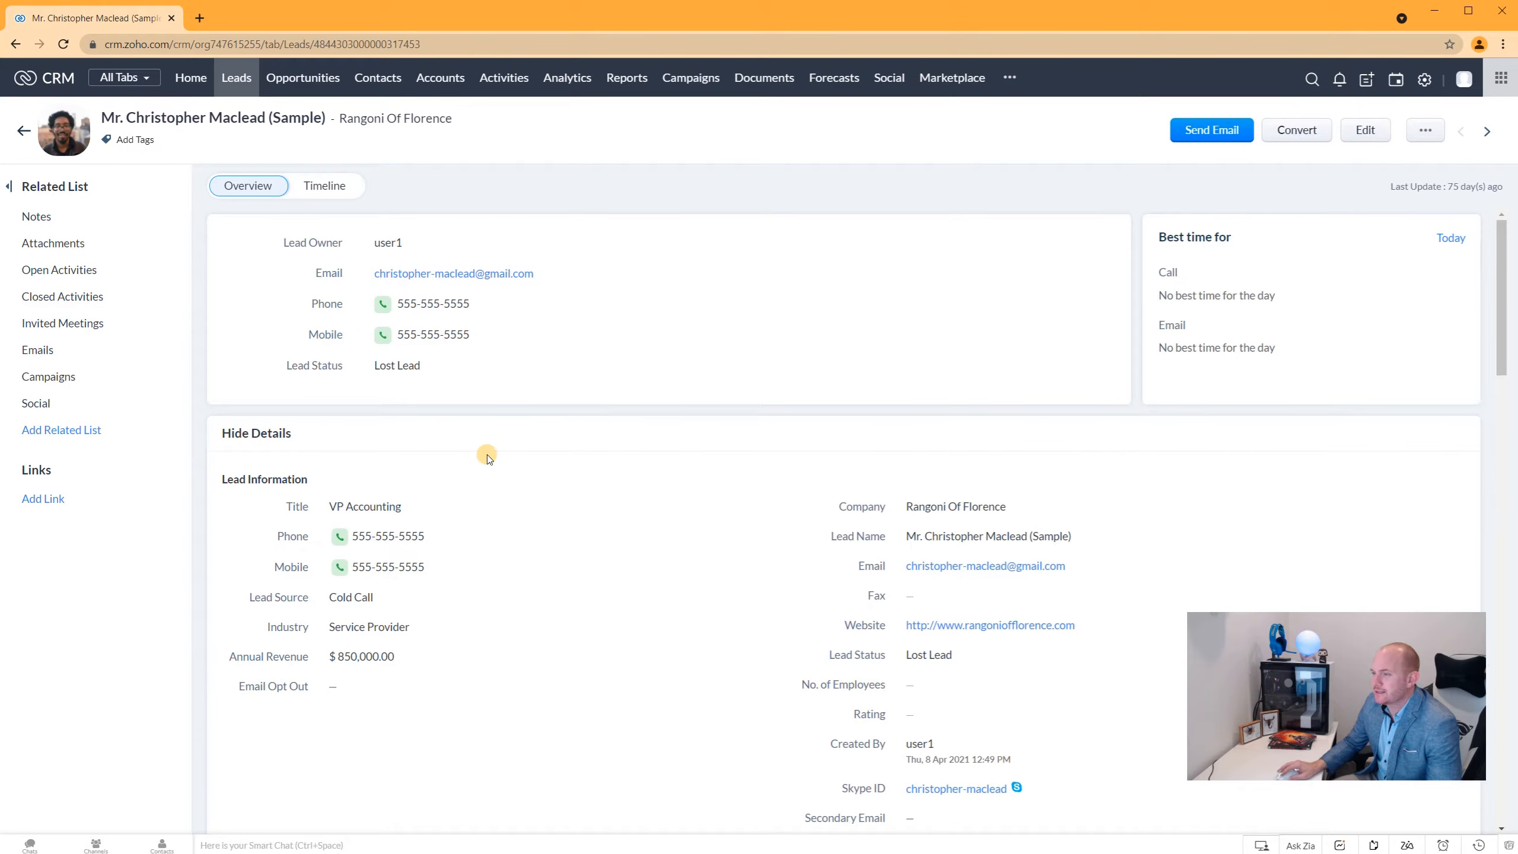
pyautogui.scroll(-3, 779, 652)
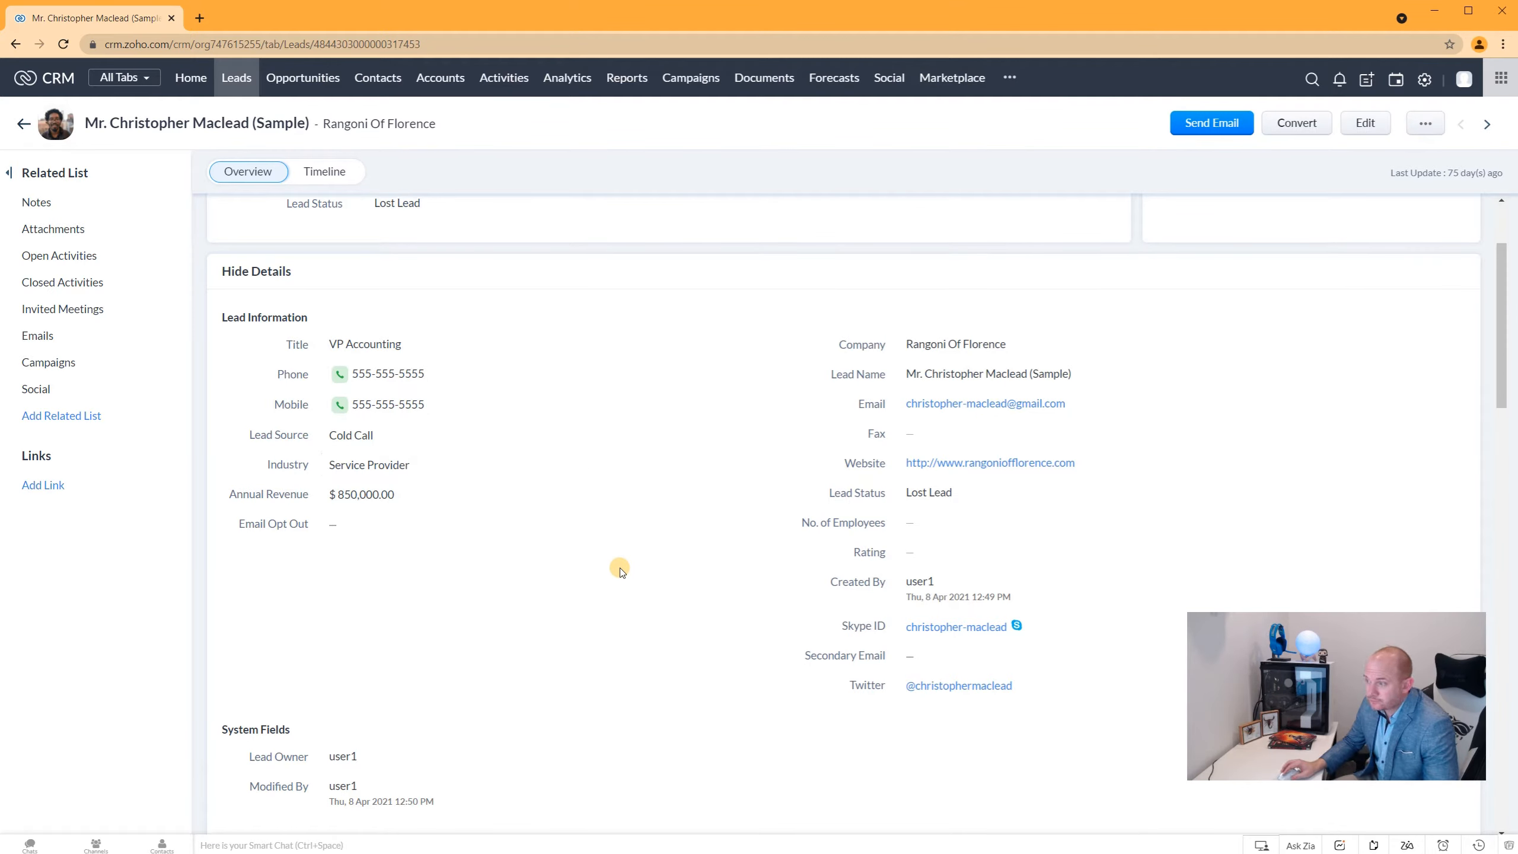
pyautogui.scroll(3, 619, 571)
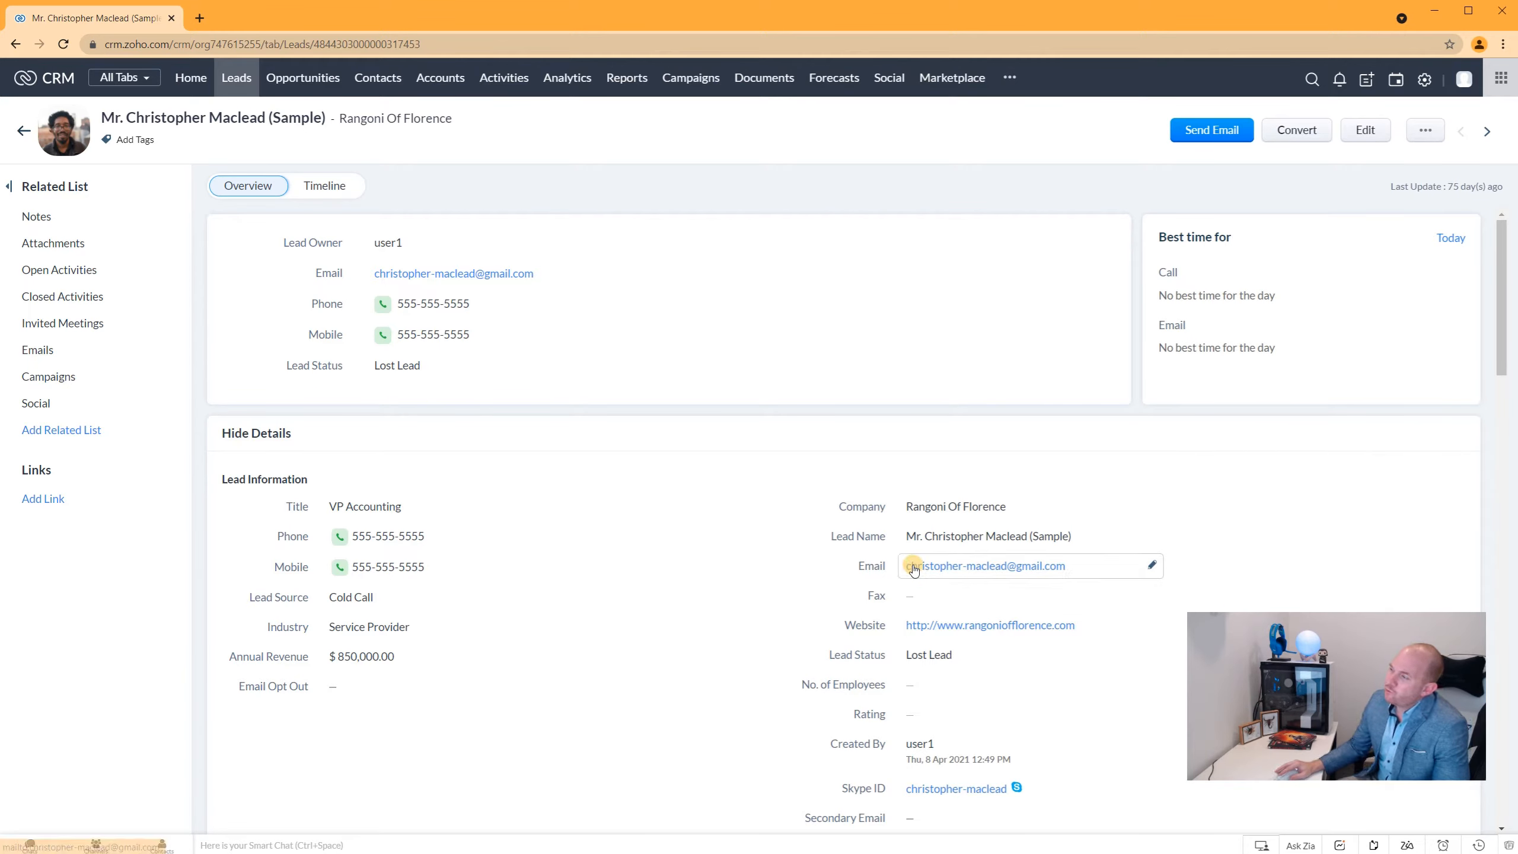
# Open the Standard layout of the Leads module for editing from the CRM's modules and fields setup
pyautogui.click(1425, 81)
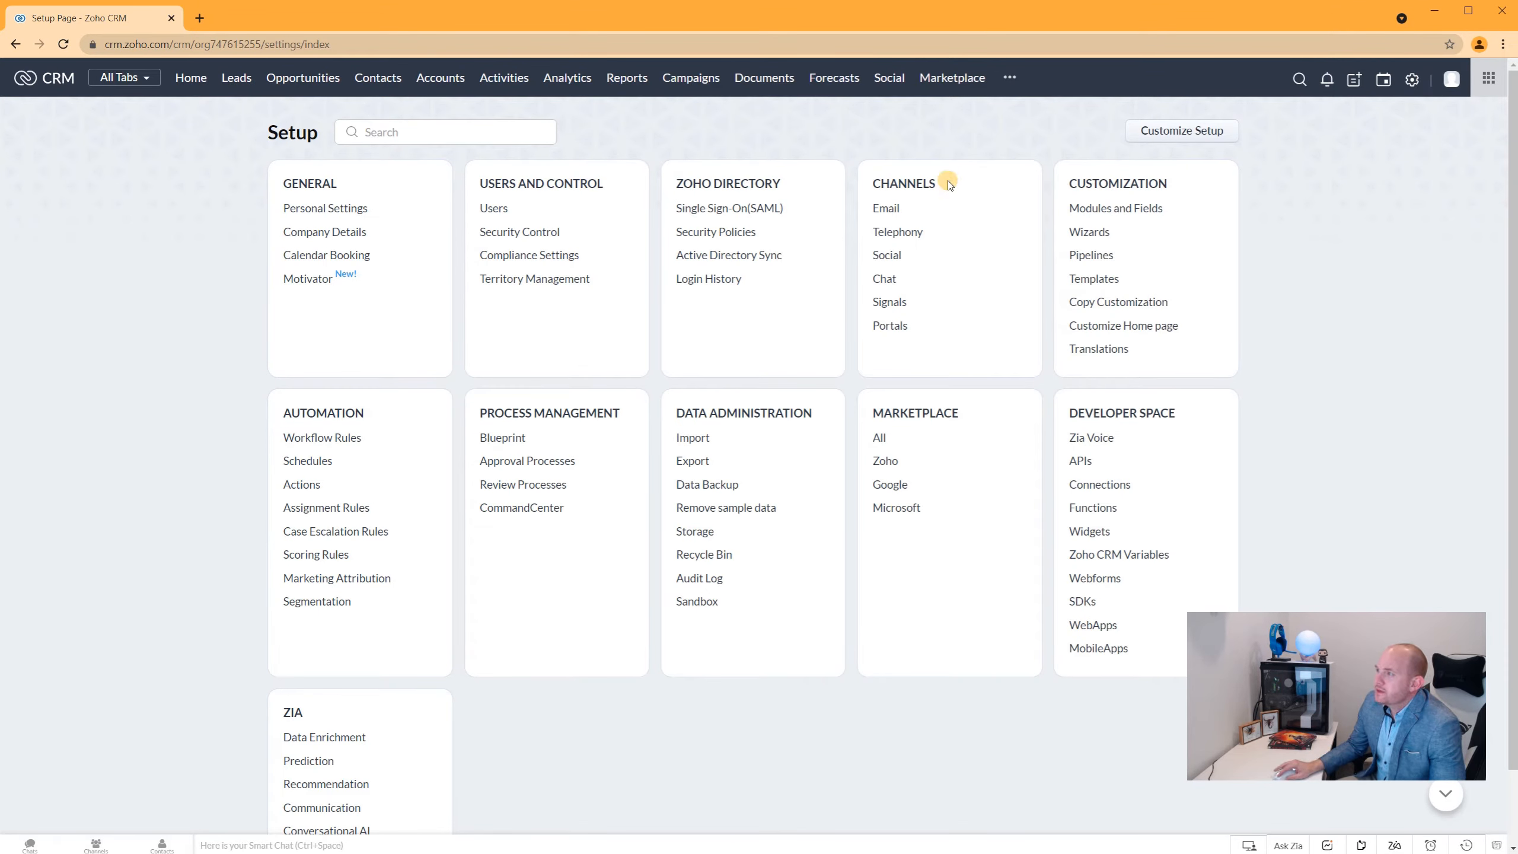
pyautogui.click(1117, 209)
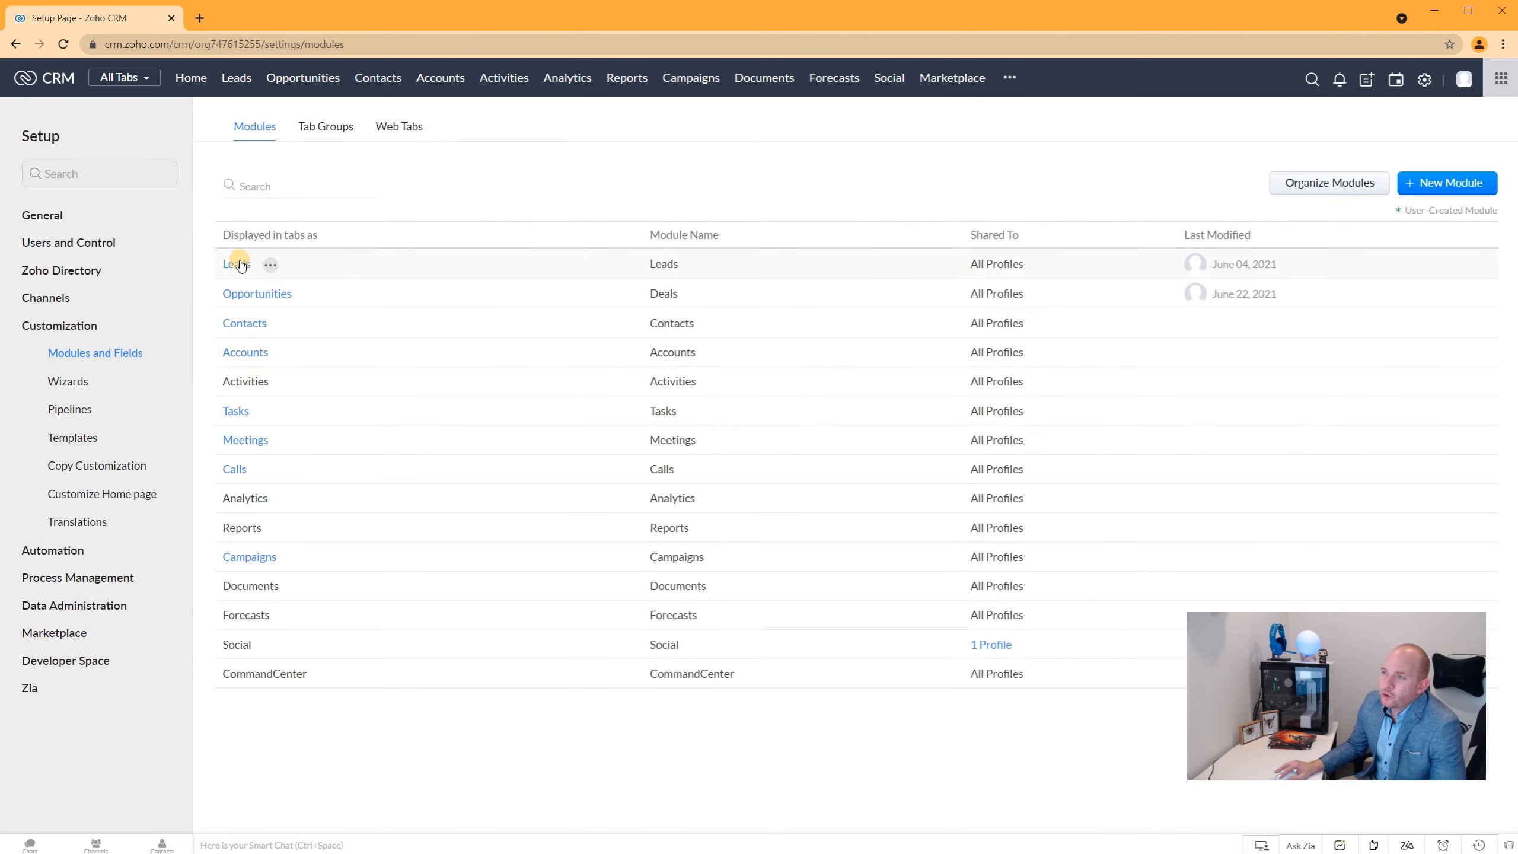
pyautogui.moveTo(241, 266)
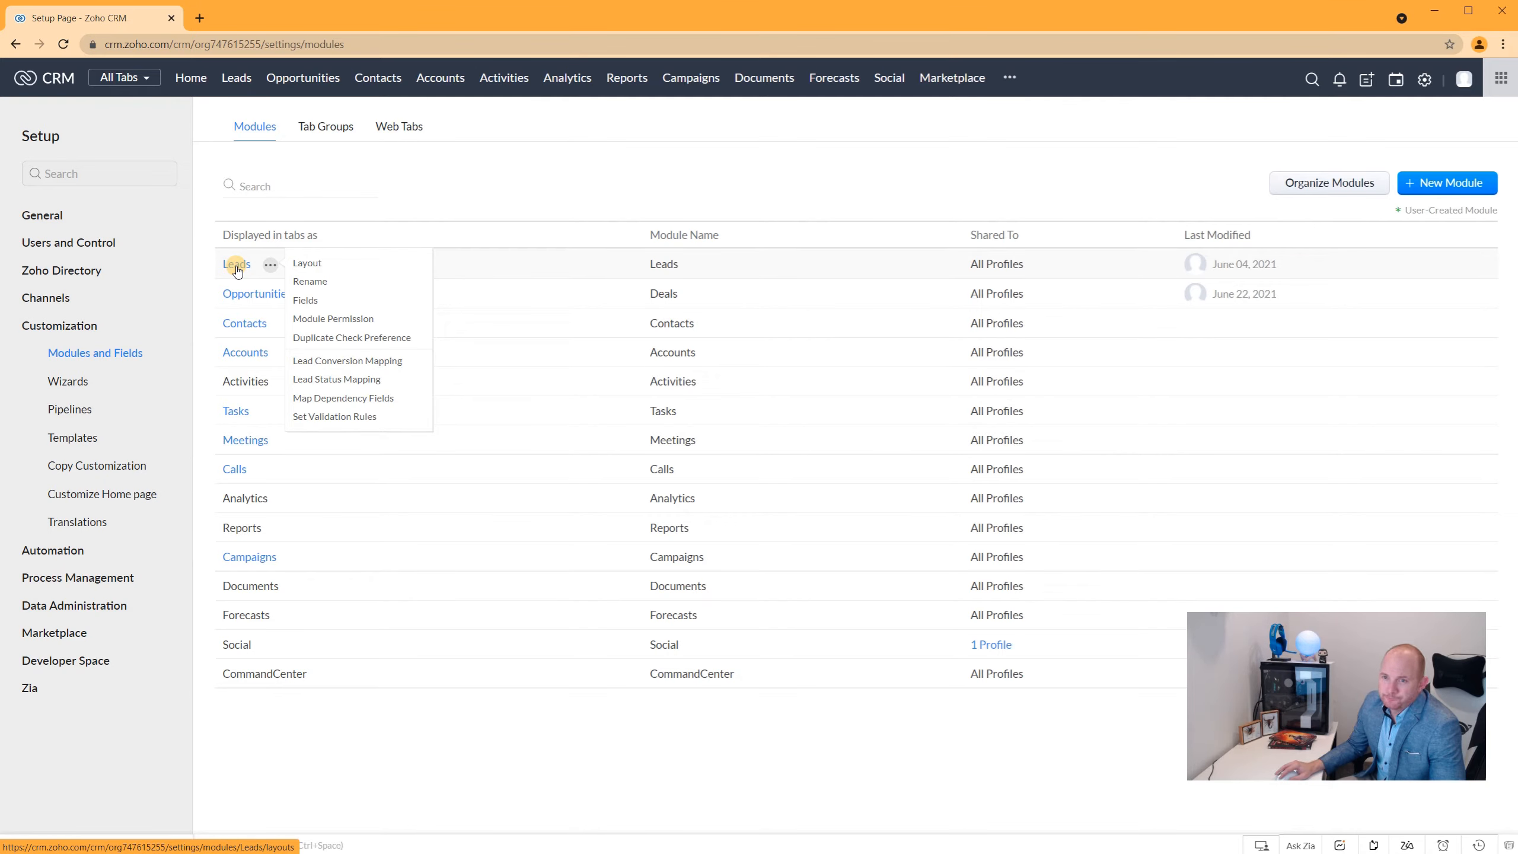
pyautogui.click(238, 267)
pyautogui.moveTo(290, 346)
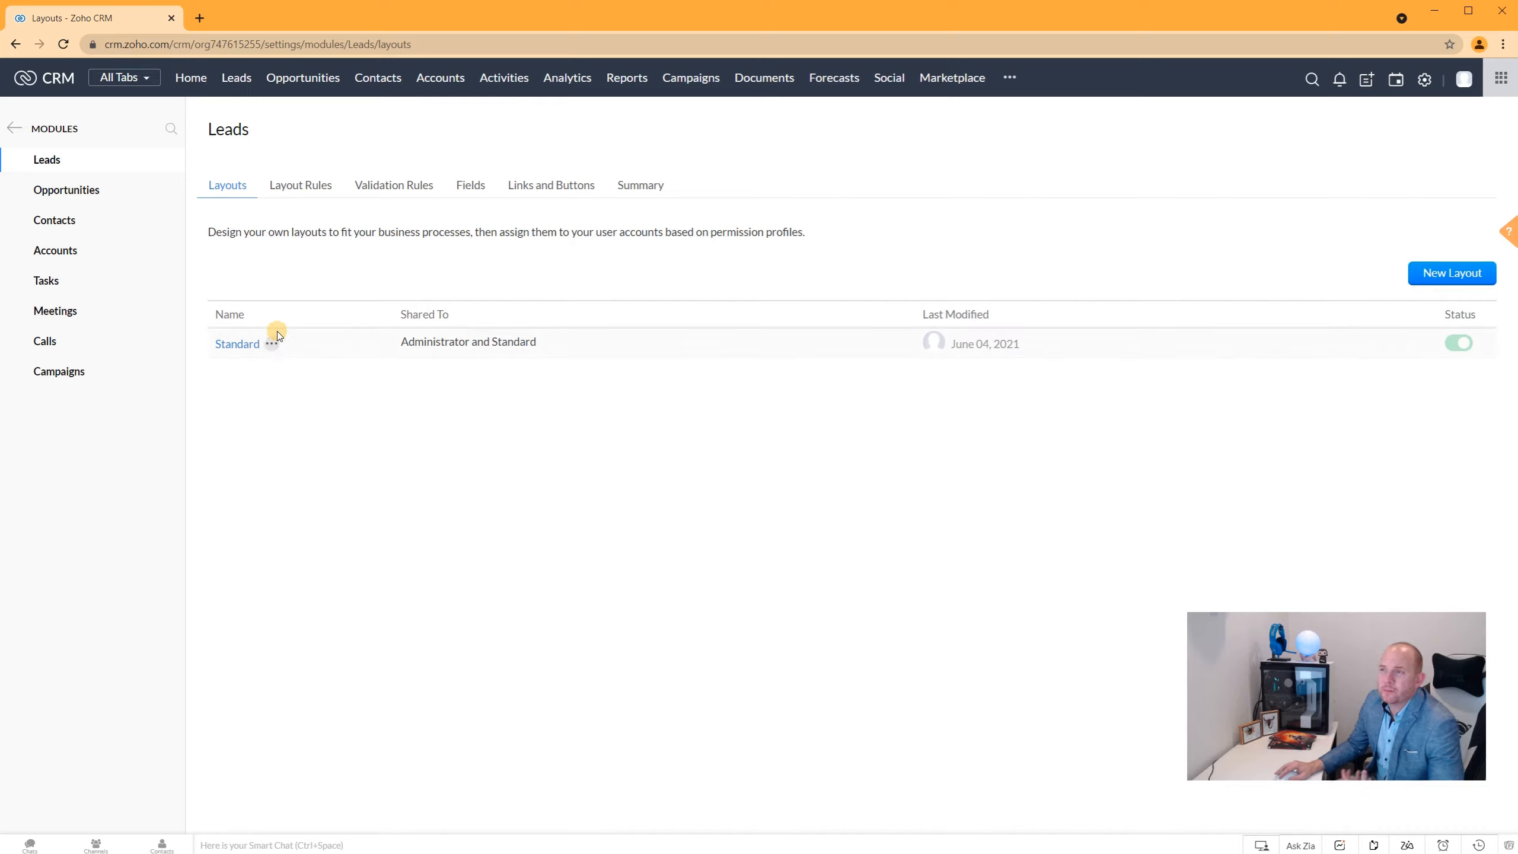
pyautogui.click(273, 345)
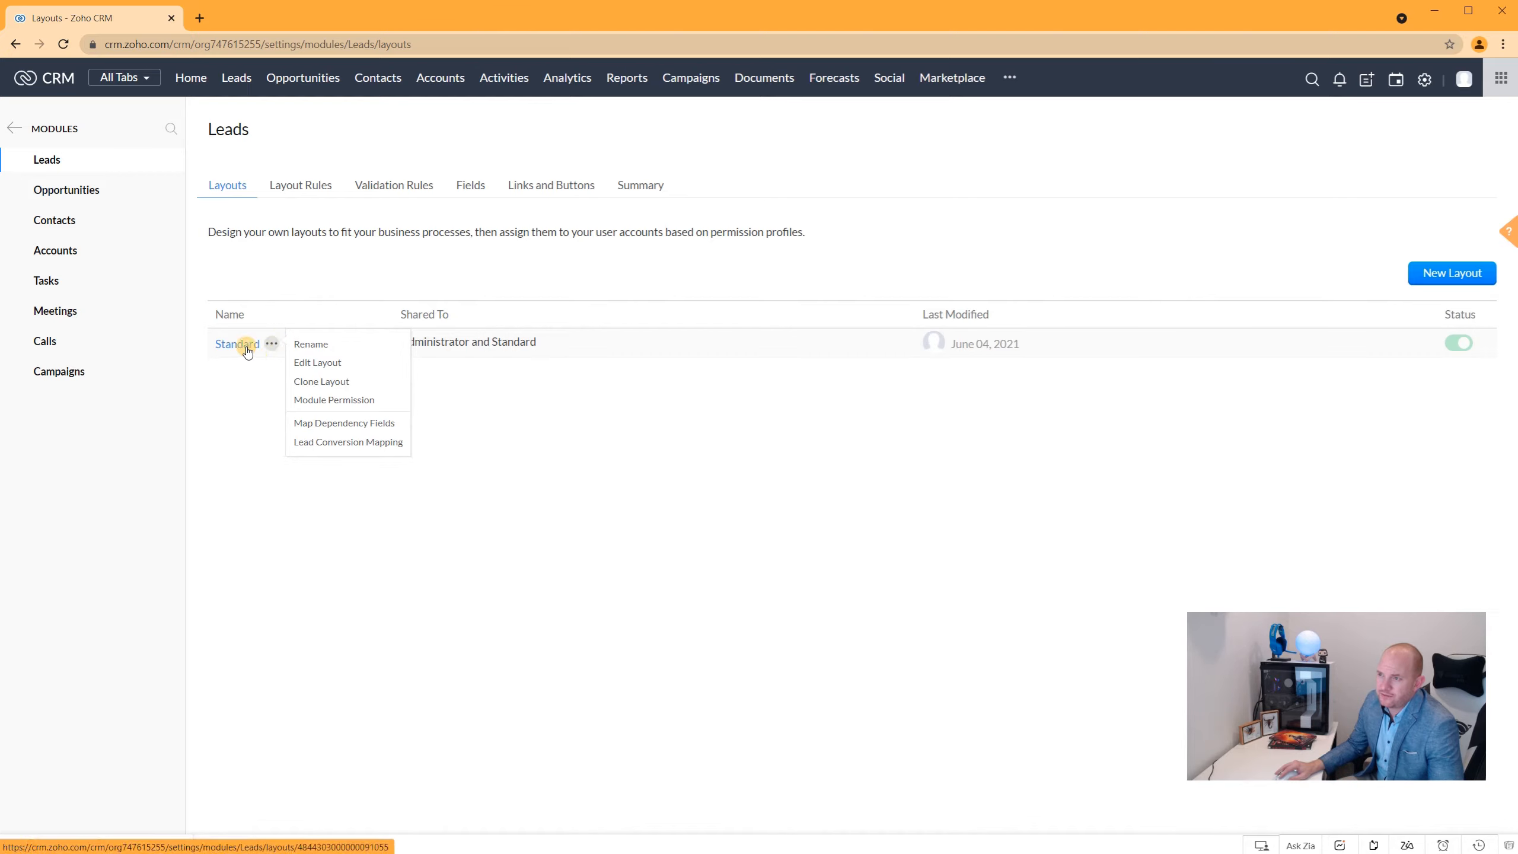
pyautogui.click(247, 350)
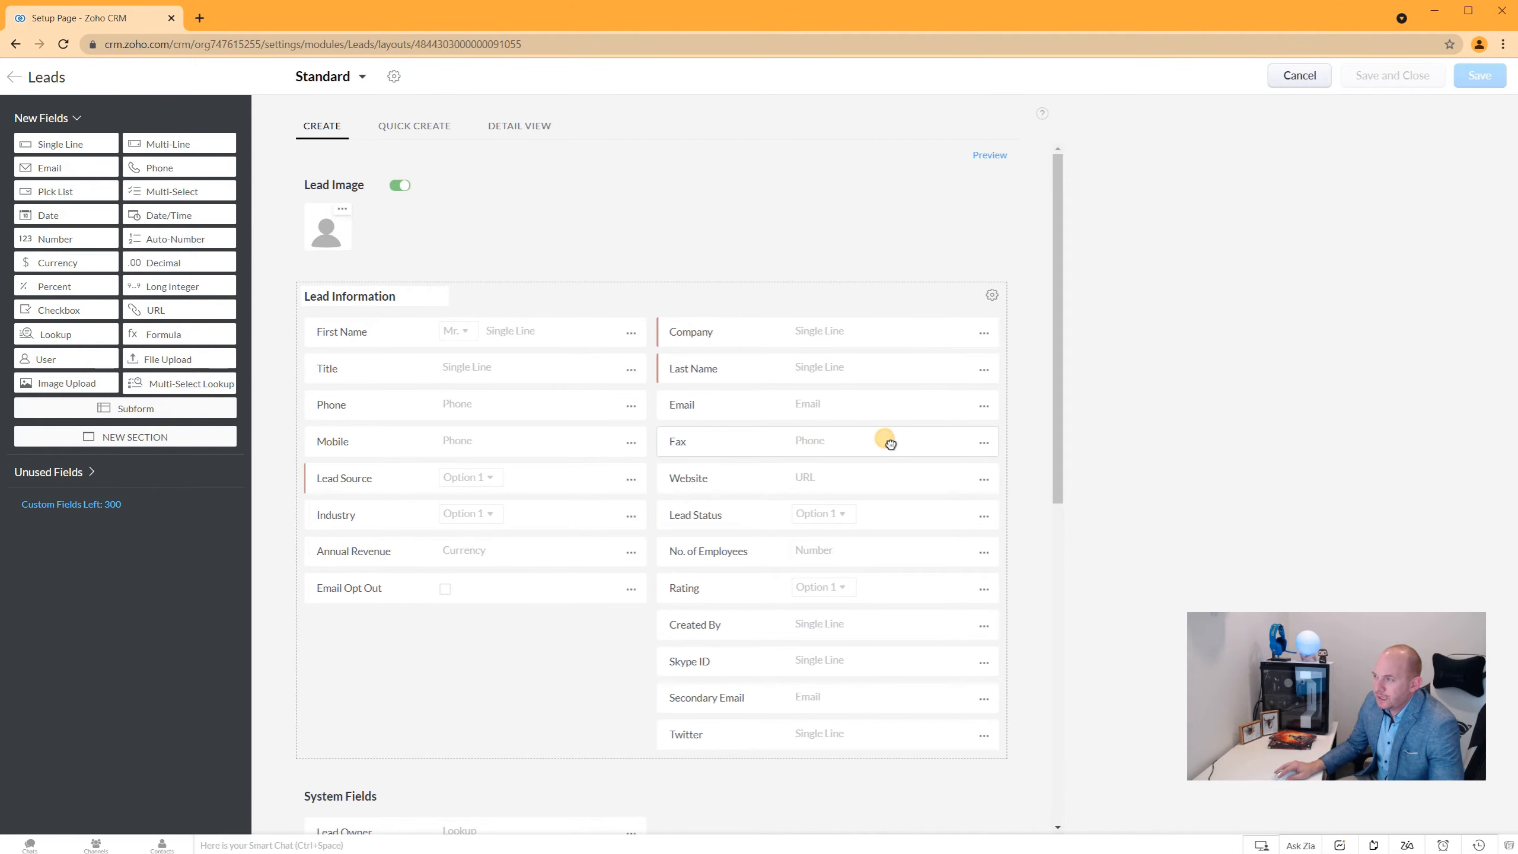
# Move the Fax field directly below Phone in Lead Information and remove it from the layout
pyautogui.moveTo(891, 443); pyautogui.dragTo(529, 440)
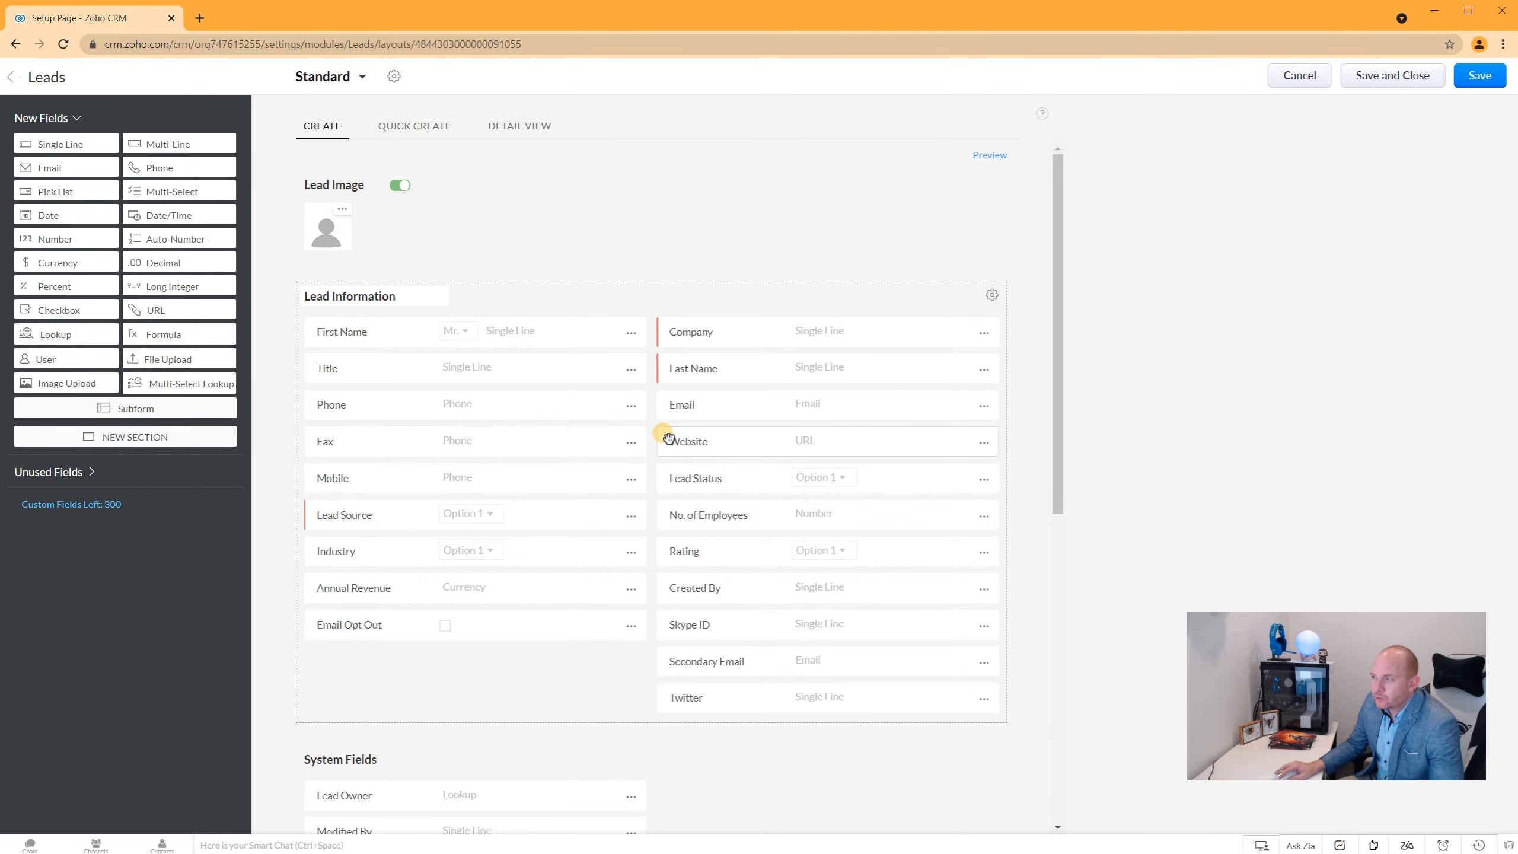
pyautogui.click(630, 444)
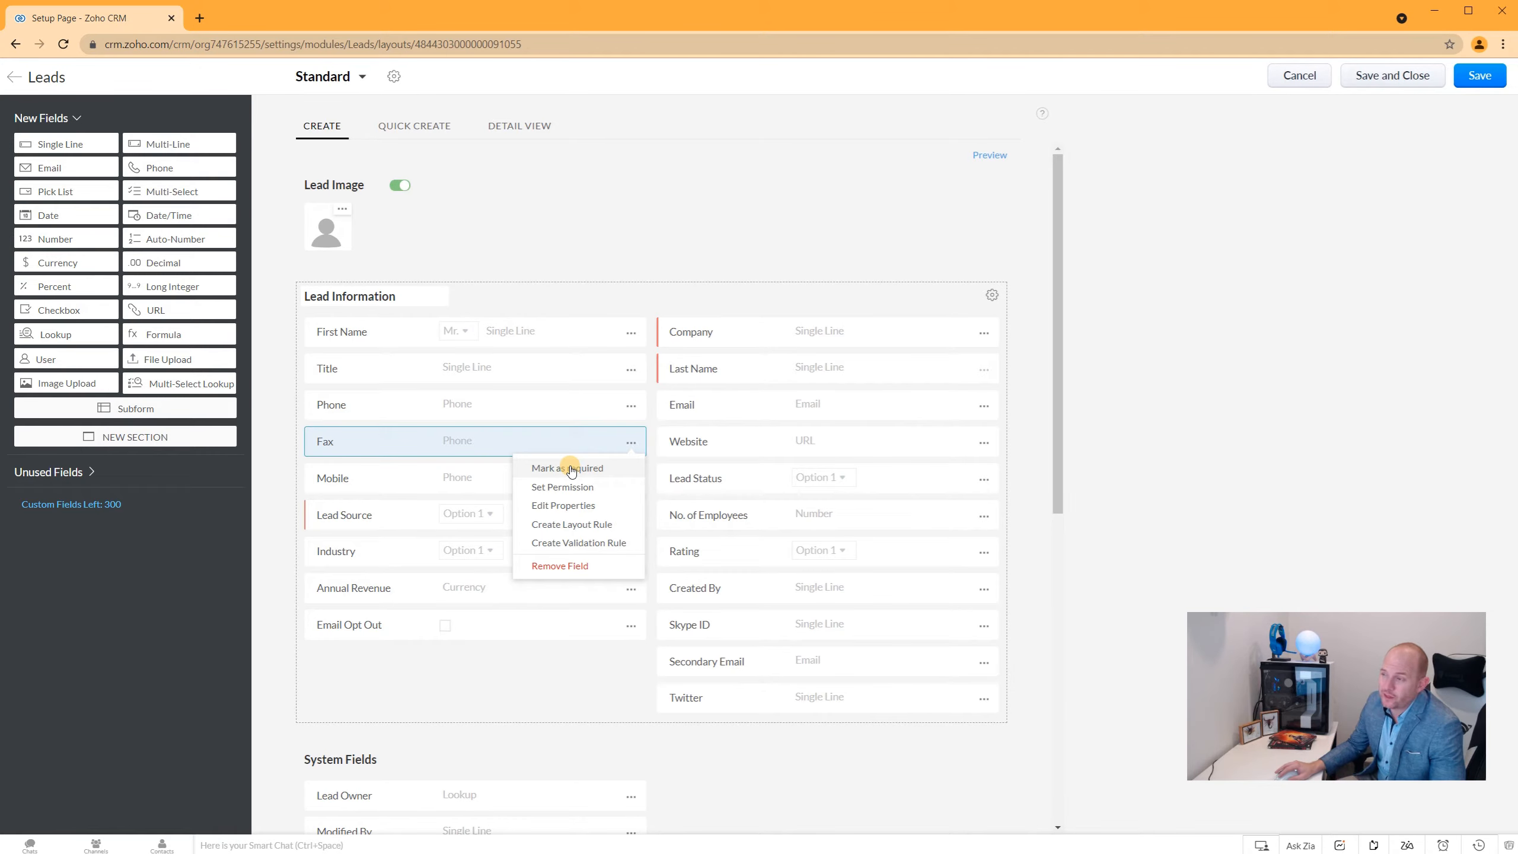
pyautogui.click(571, 566)
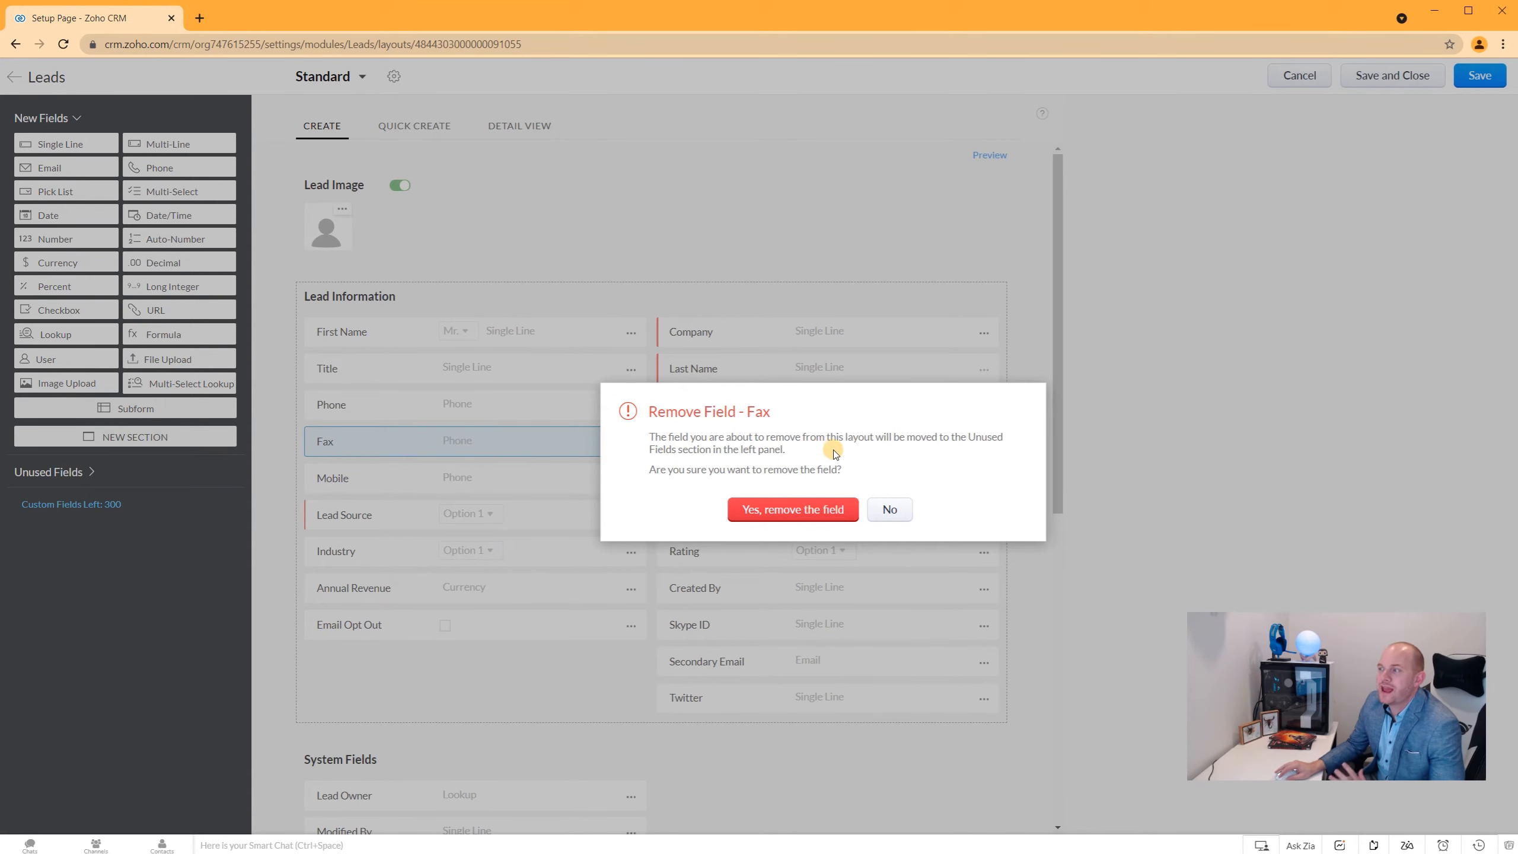
pyautogui.click(803, 515)
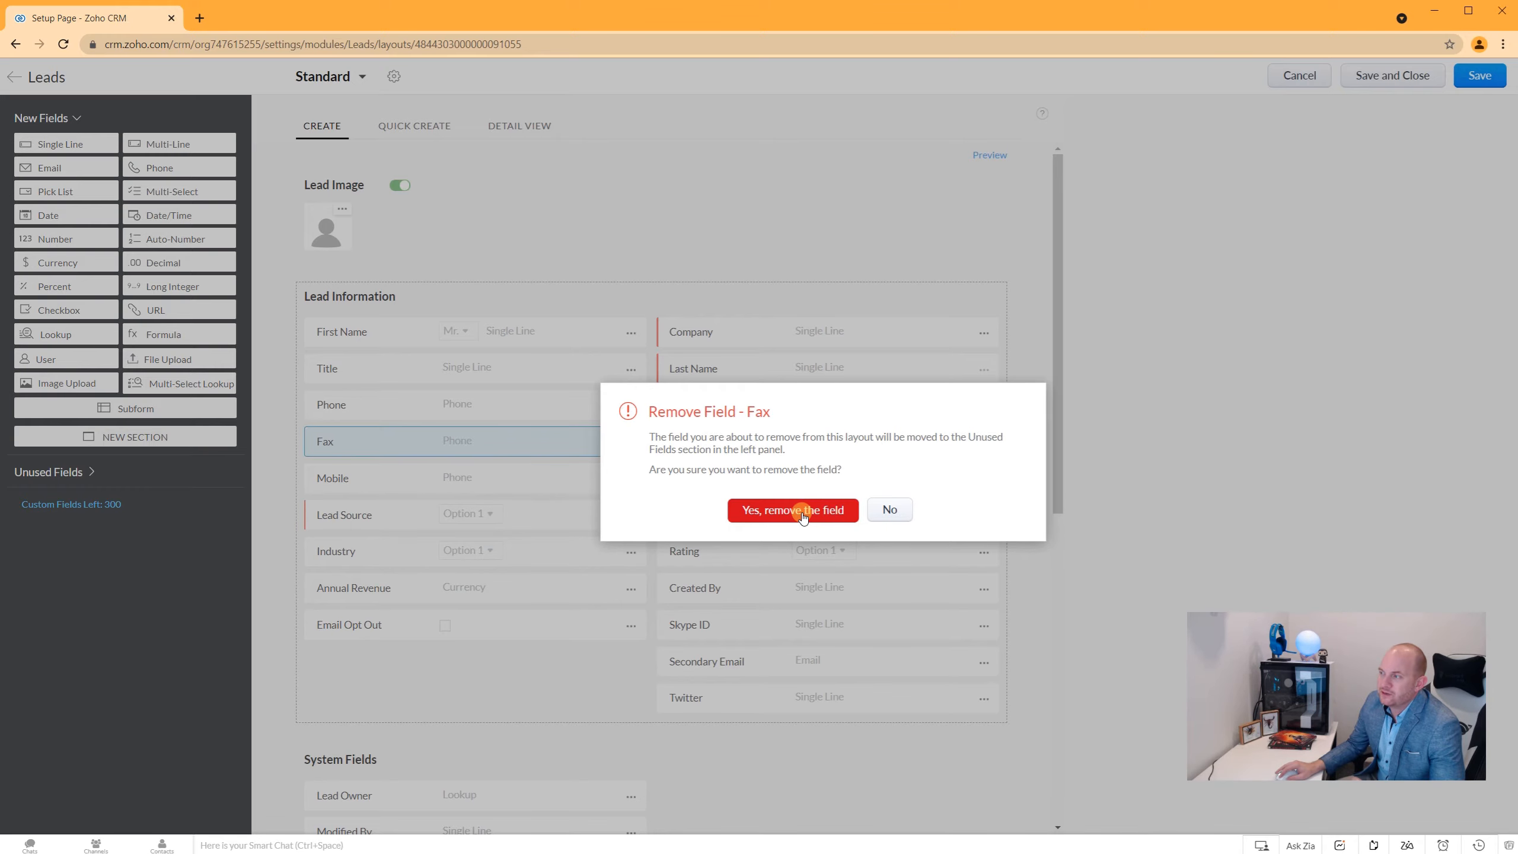
pyautogui.click(803, 515)
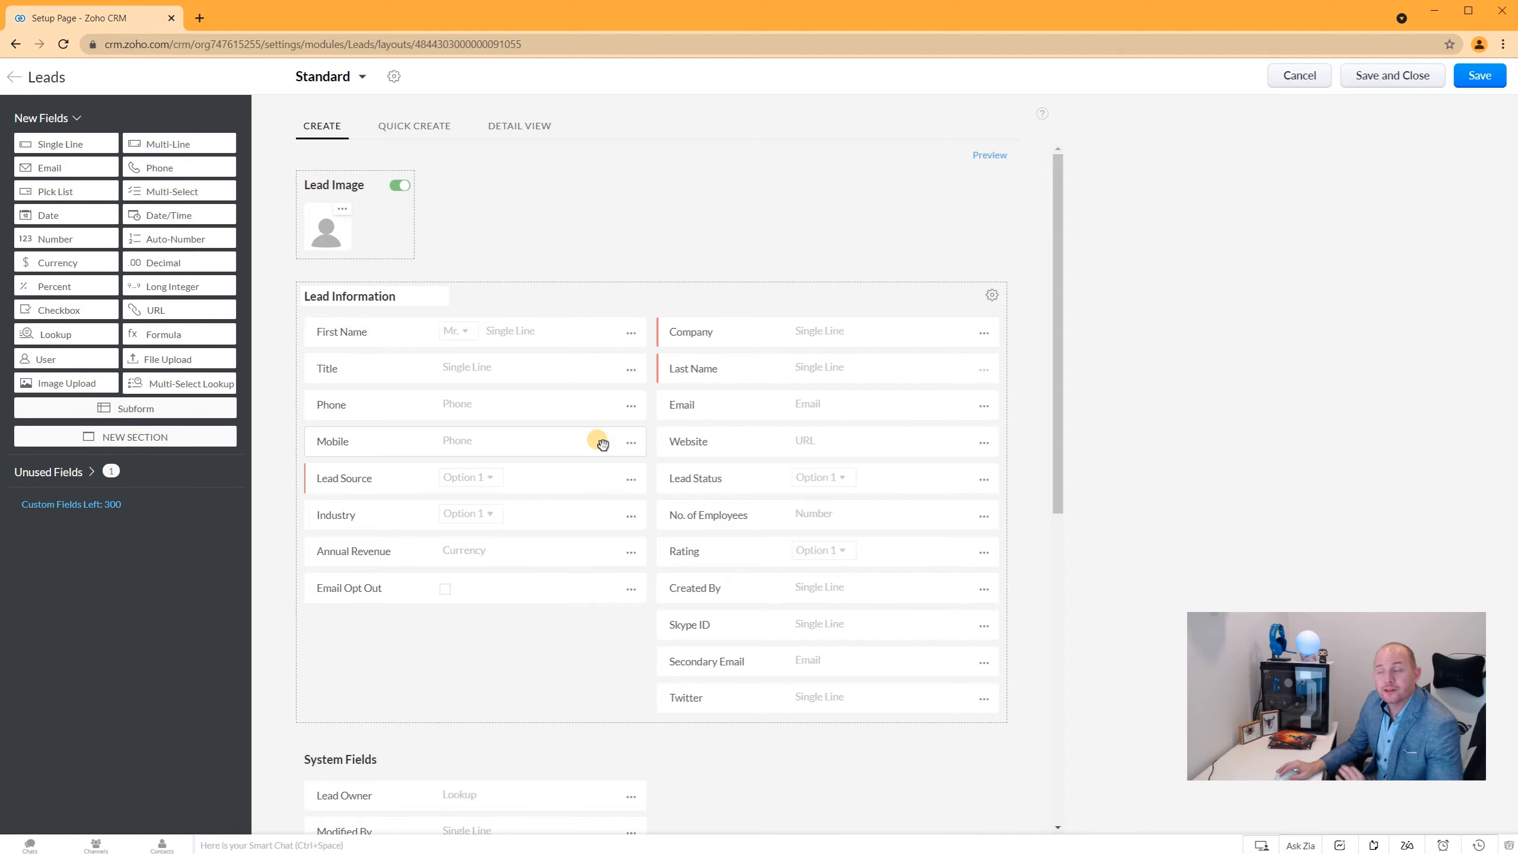
# Restore the Fax field from the unused fields to its place between Phone and Mobile, and show the new field types again
pyautogui.click(80, 473)
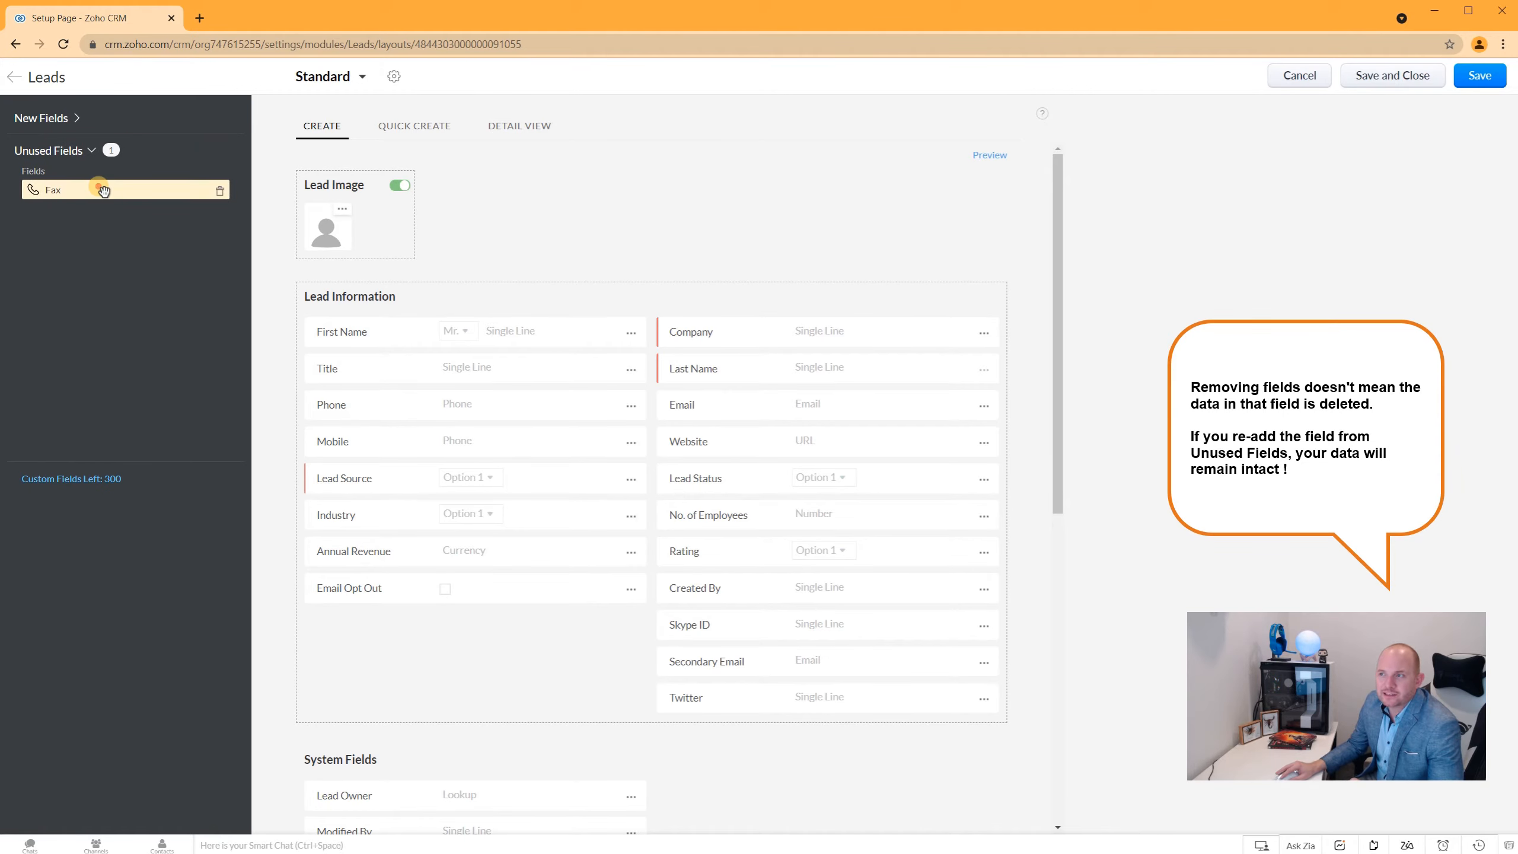
pyautogui.moveTo(103, 190); pyautogui.dragTo(410, 442)
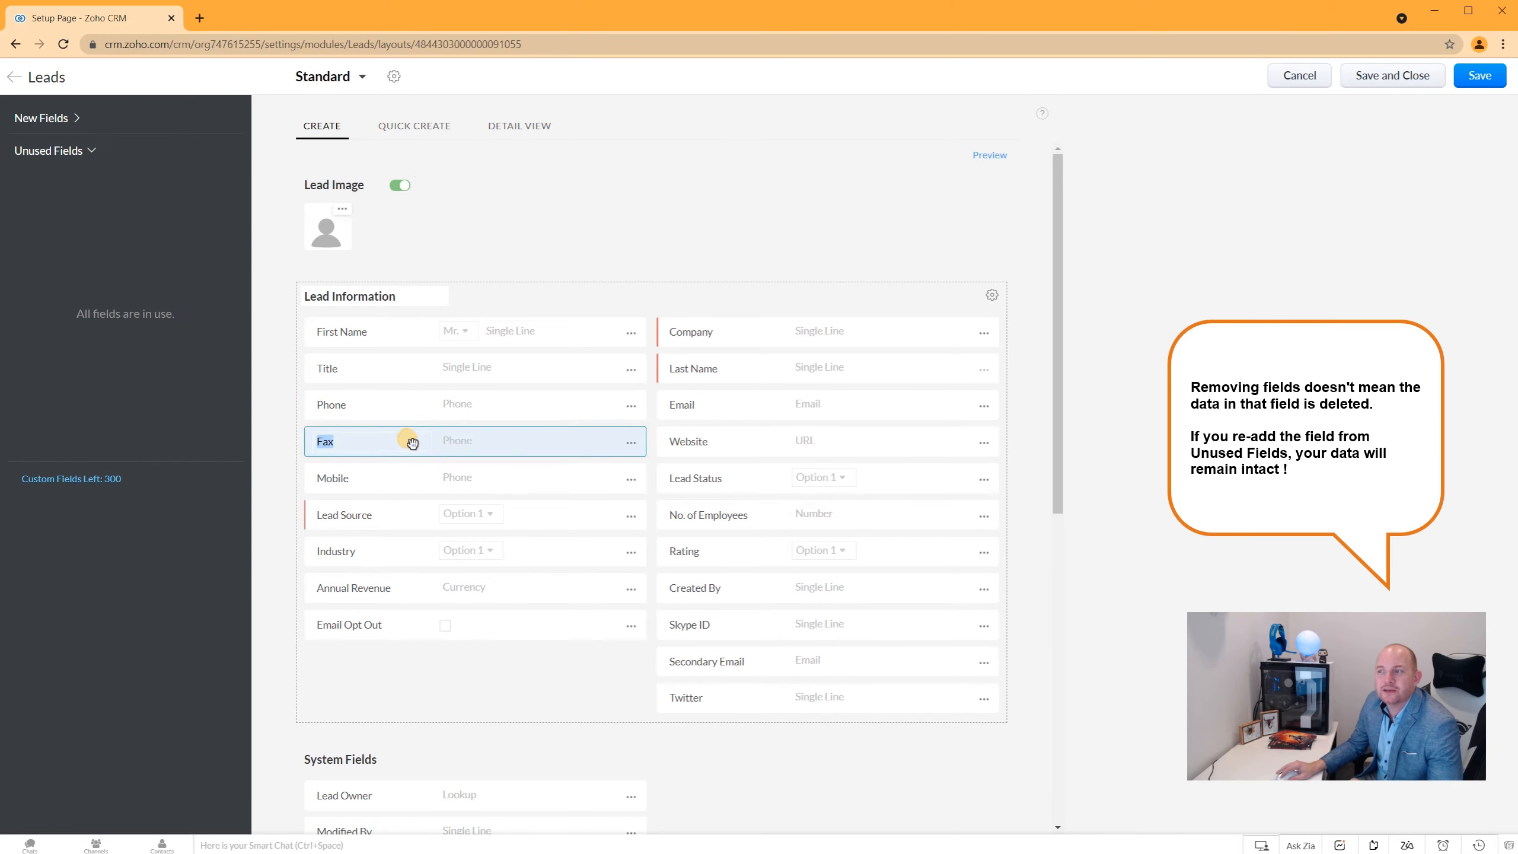
pyautogui.click(47, 119)
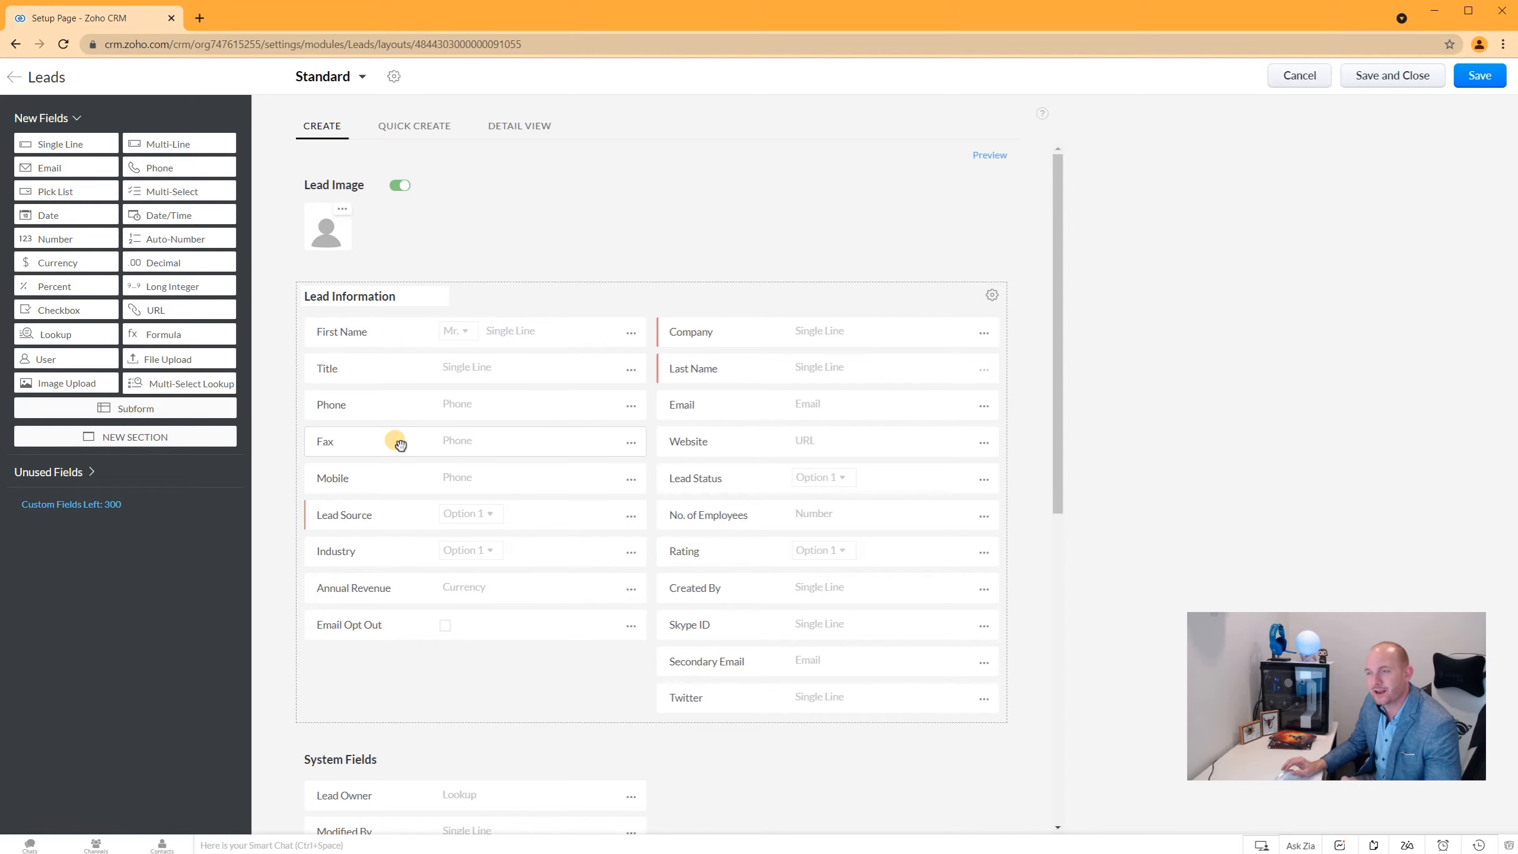
# Remove the Fax field from the Lead Information section and save the Standard layout
pyautogui.click(630, 442)
pyautogui.click(584, 566)
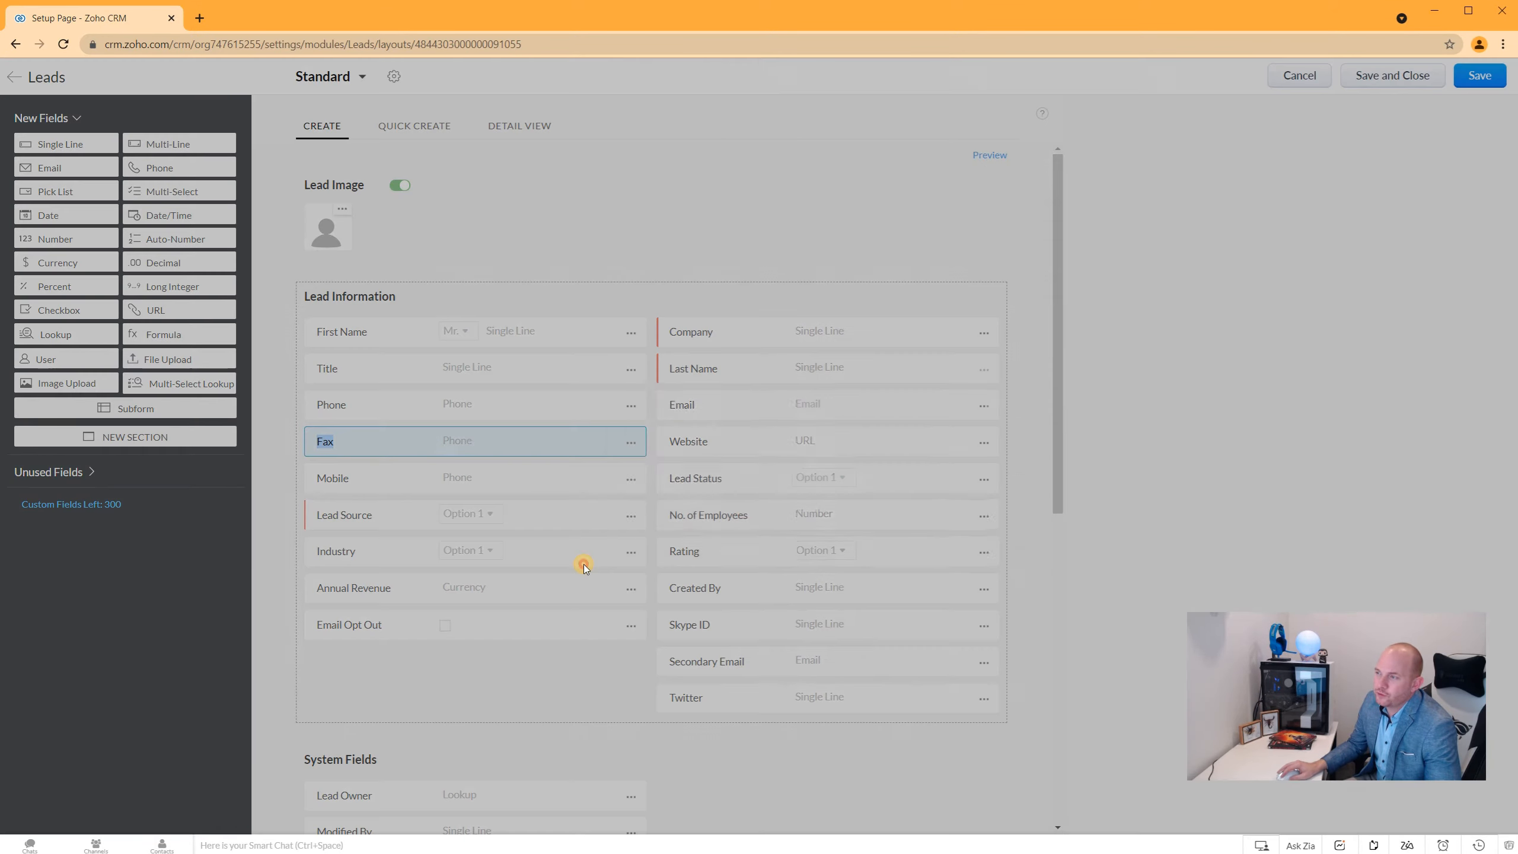
pyautogui.click(765, 513)
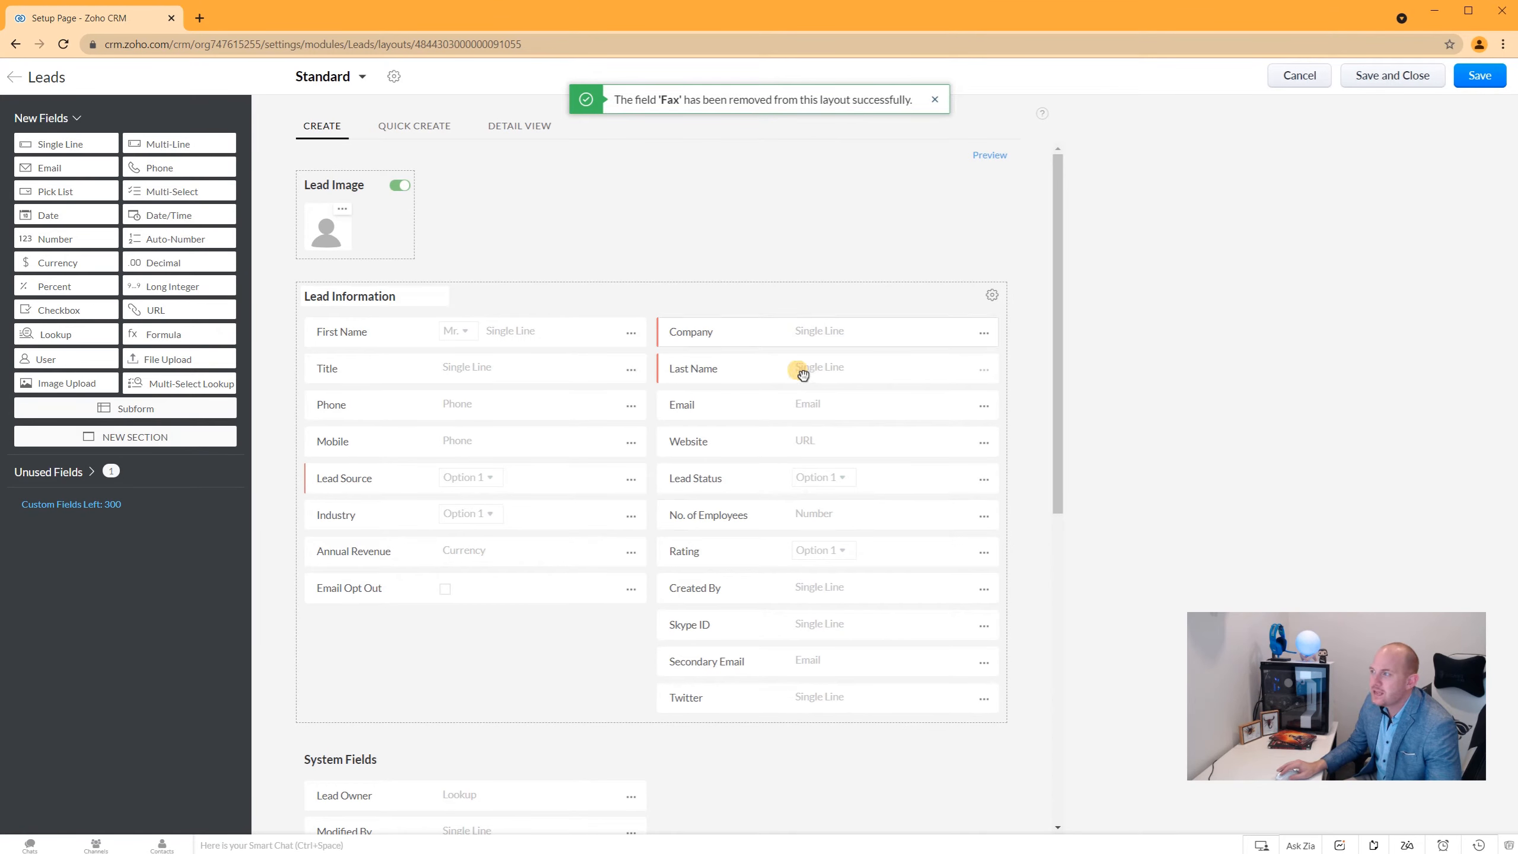
pyautogui.click(1487, 78)
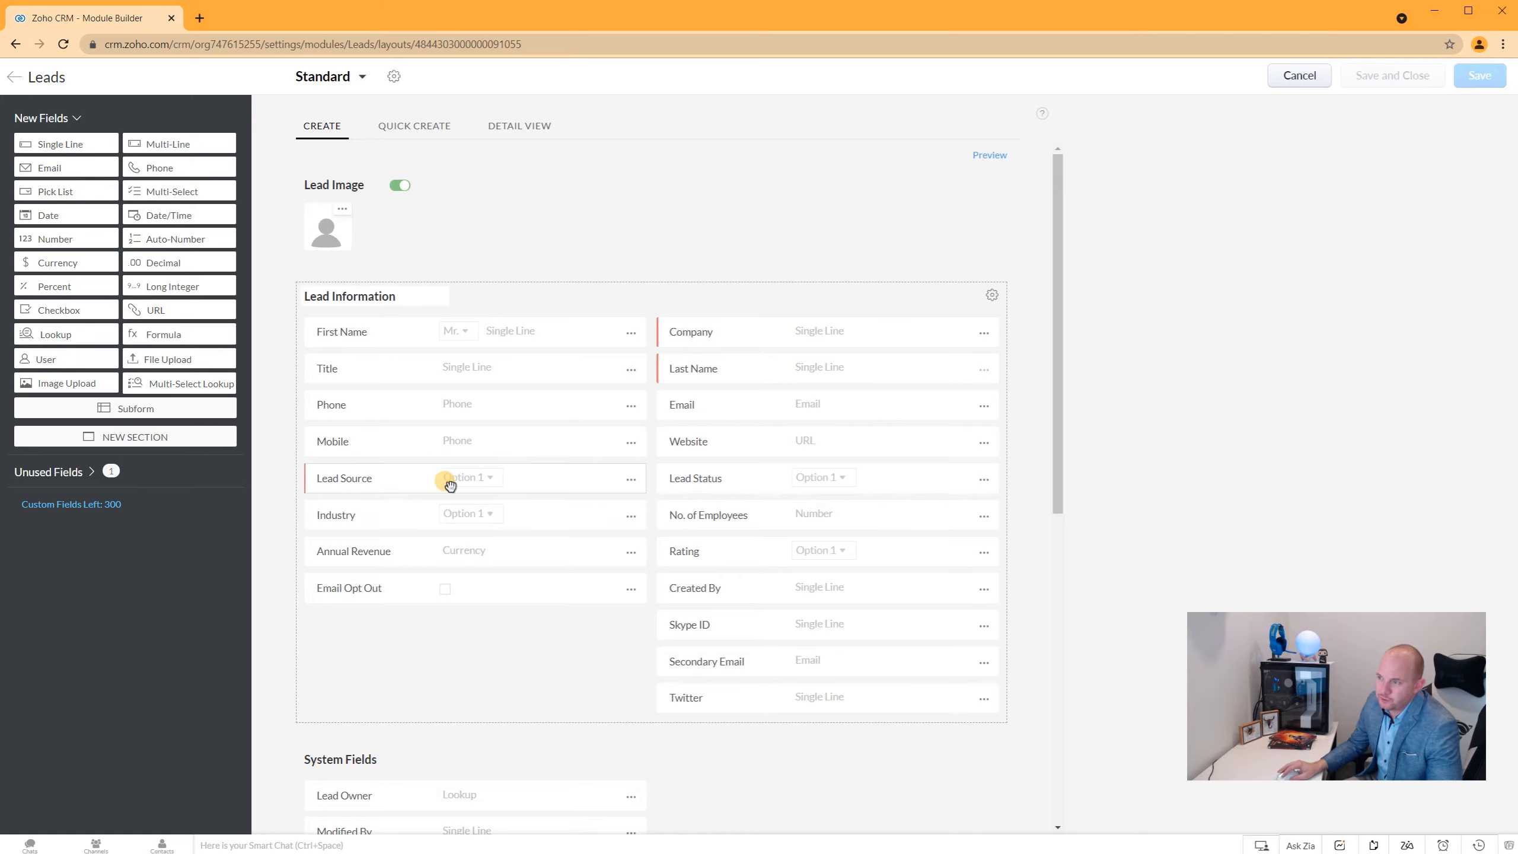
# Reorder the Lead Source pick list options so Cold Call comes before Advertisement, and apply the field properties
pyautogui.click(632, 484)
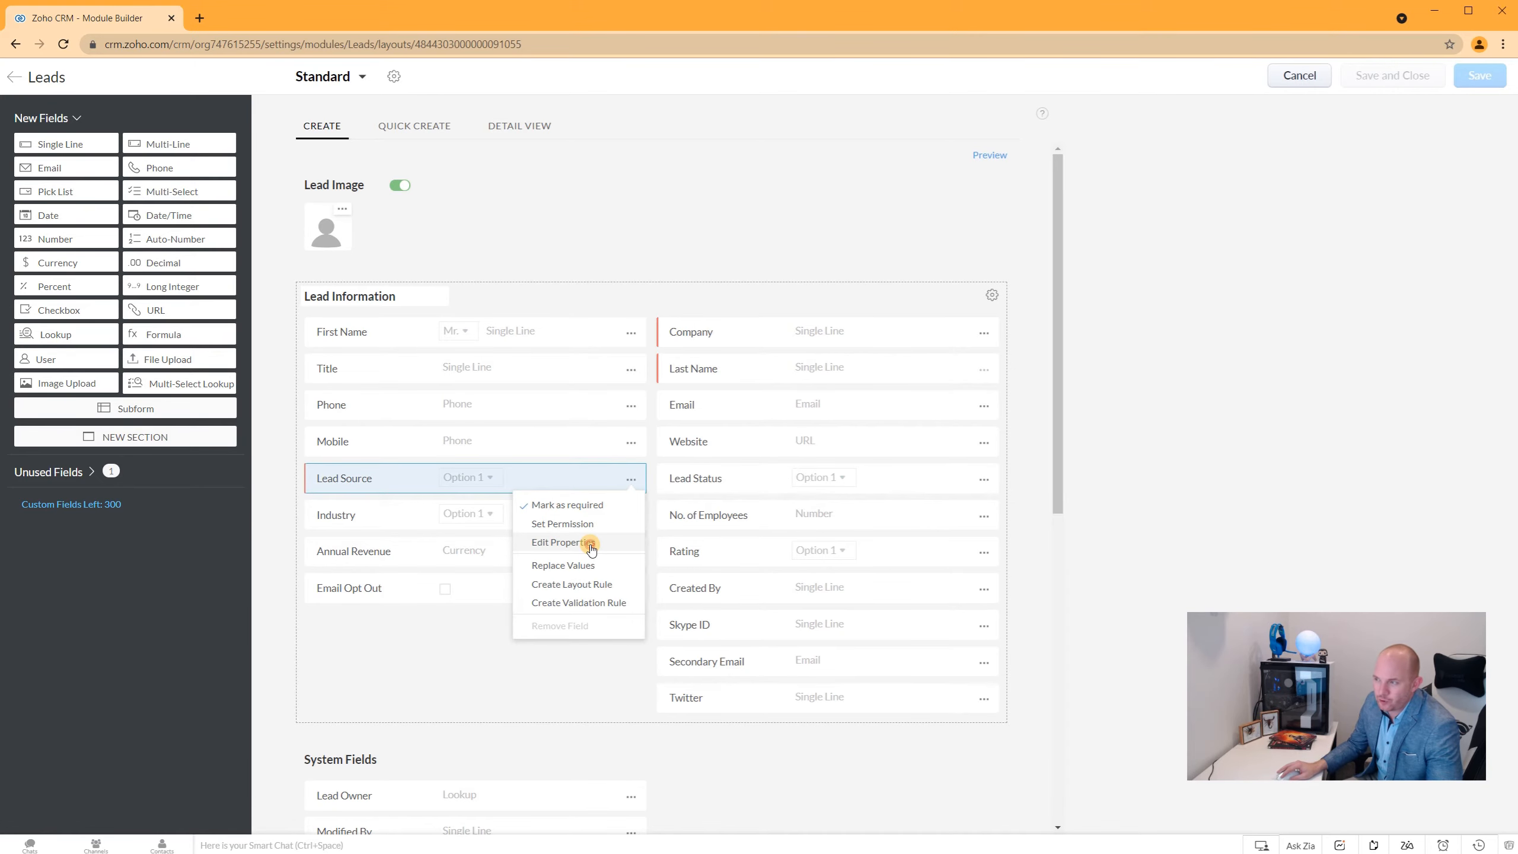
pyautogui.click(563, 542)
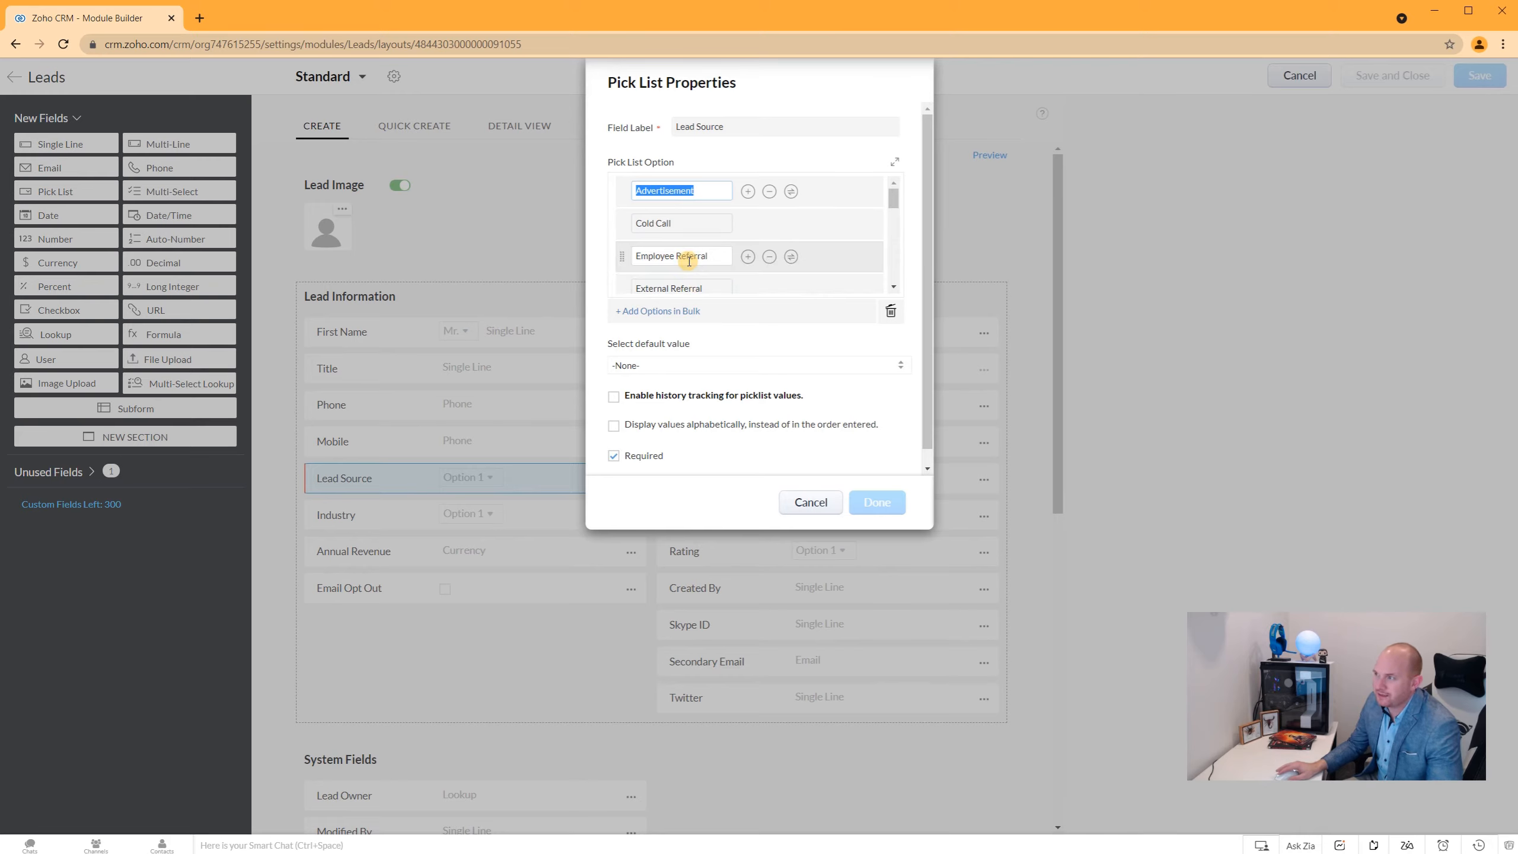
pyautogui.moveTo(825, 225); pyautogui.dragTo(825, 192)
pyautogui.moveTo(713, 256); pyautogui.dragTo(443, 256)
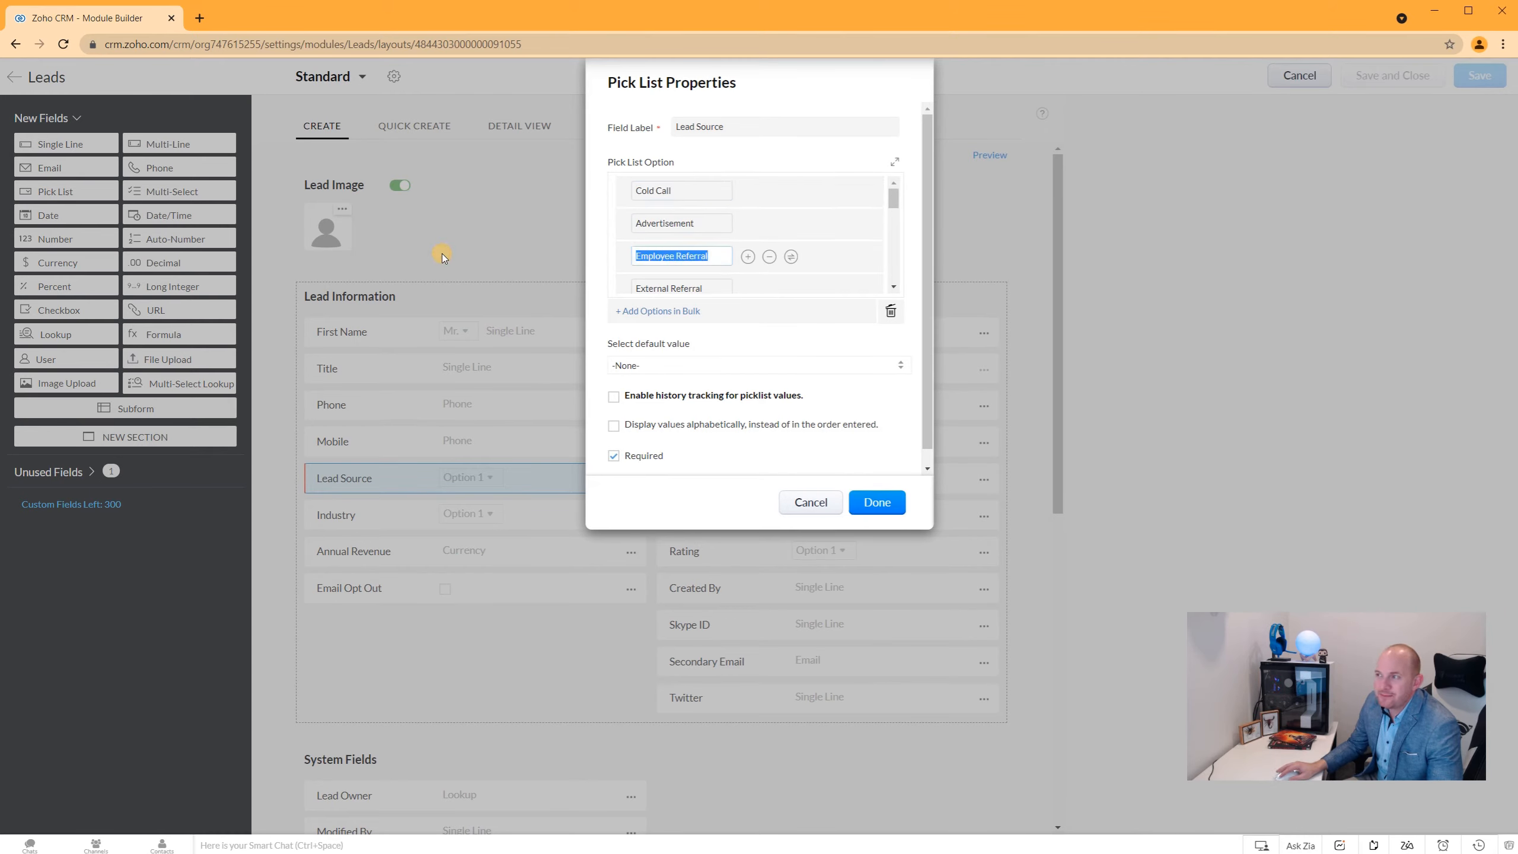
pyautogui.click(748, 256)
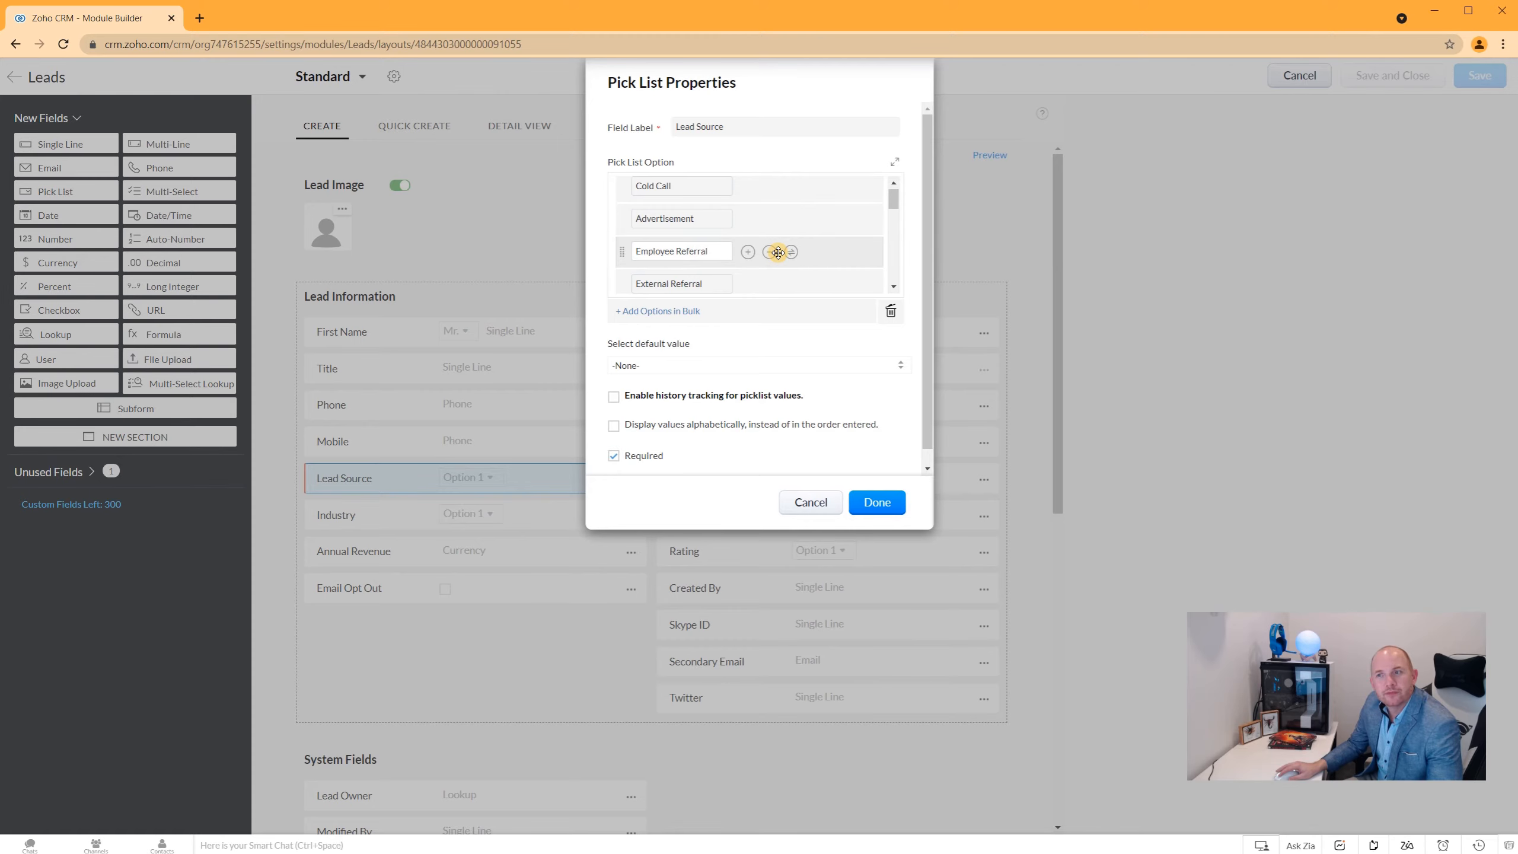
pyautogui.click(877, 503)
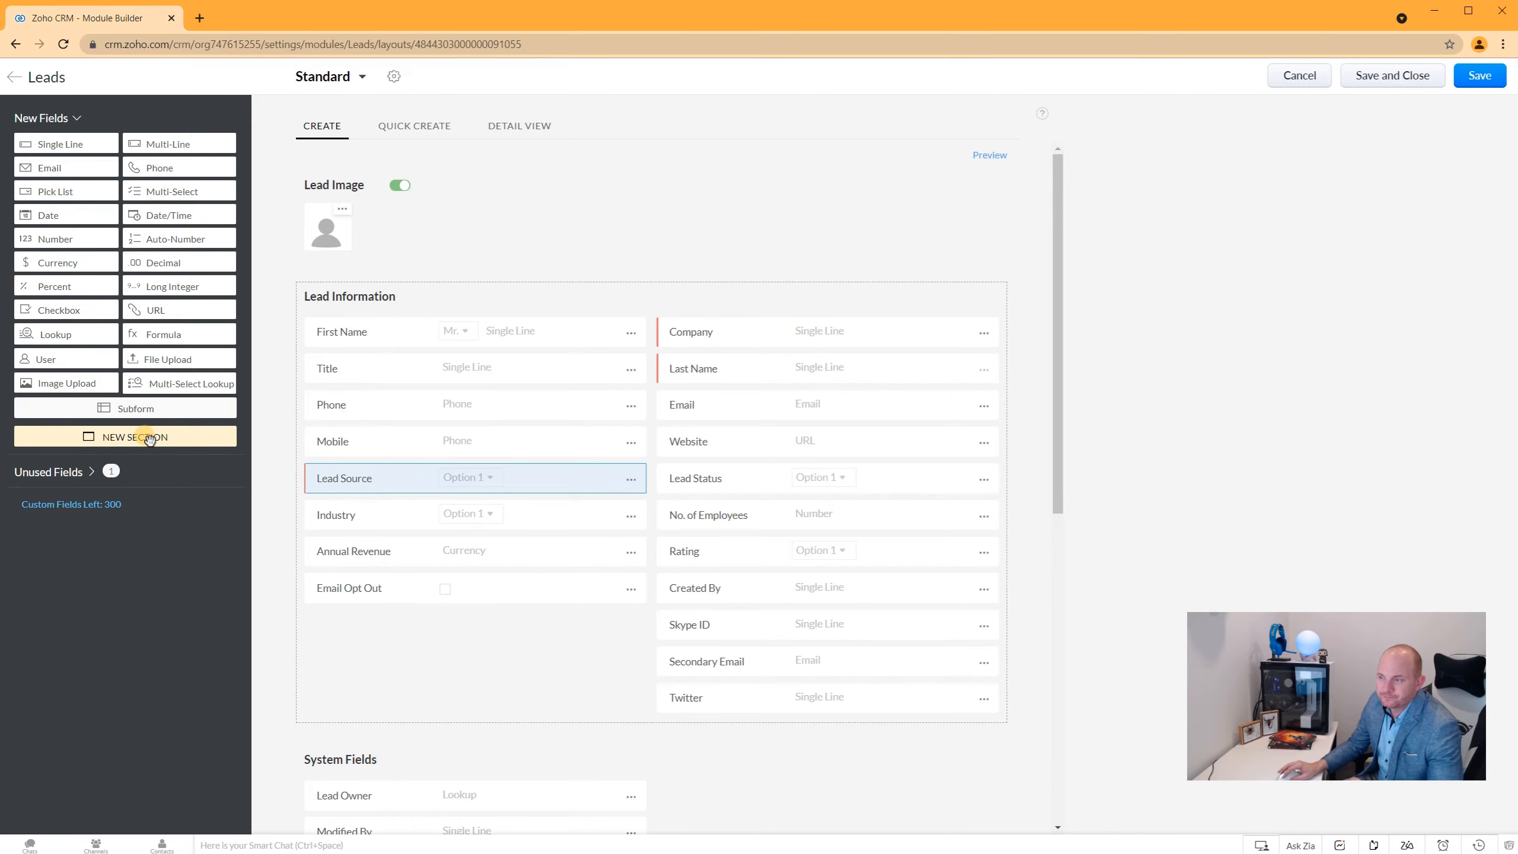
# Add a new section named Company Details between the Lead Information and System Fields sections
pyautogui.scroll(-1, 441, 718)
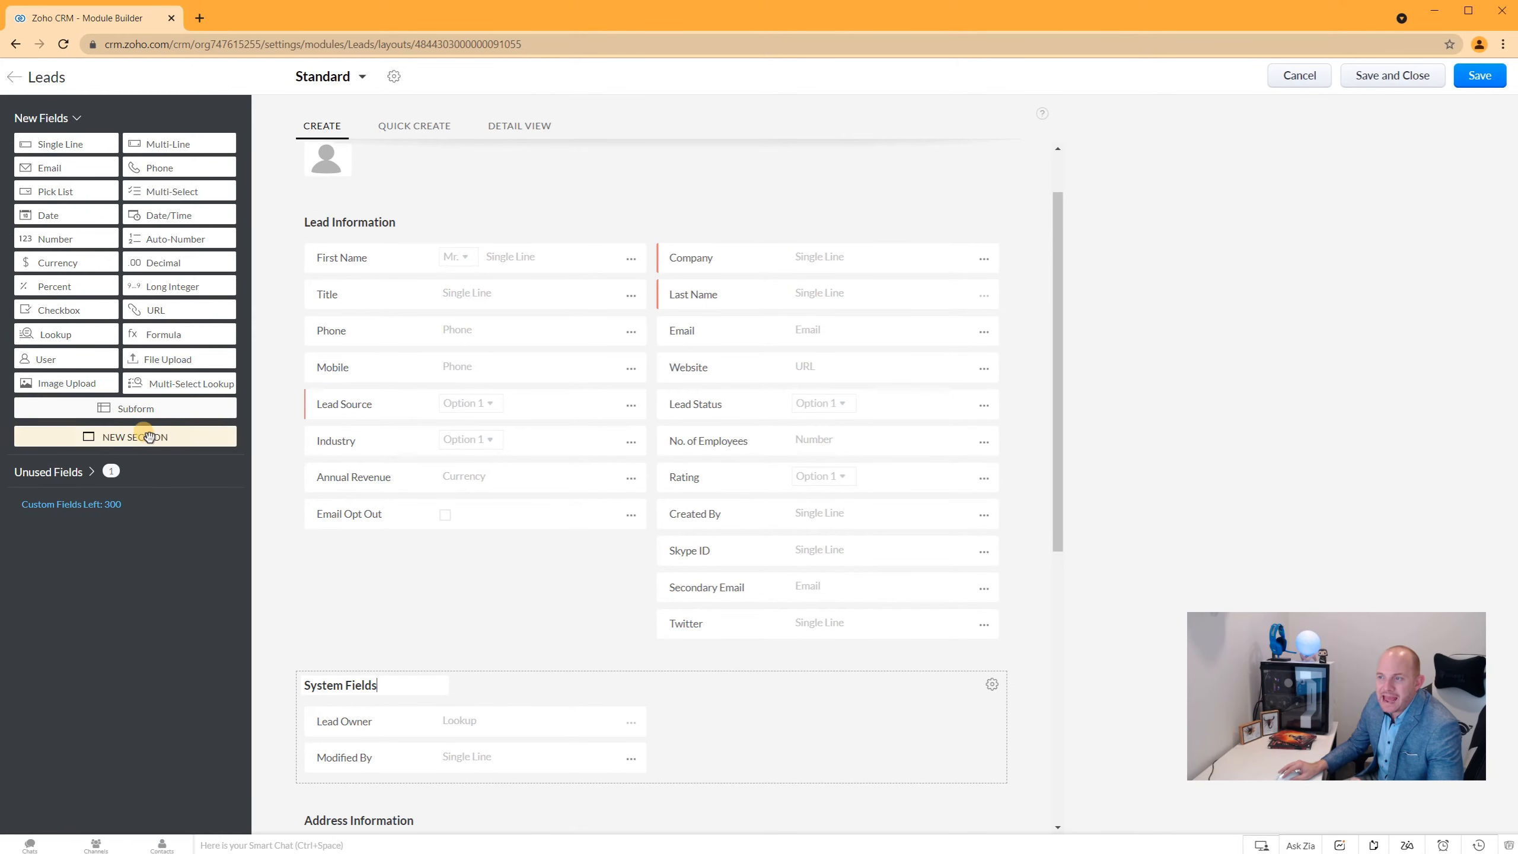
pyautogui.moveTo(144, 437); pyautogui.dragTo(485, 383)
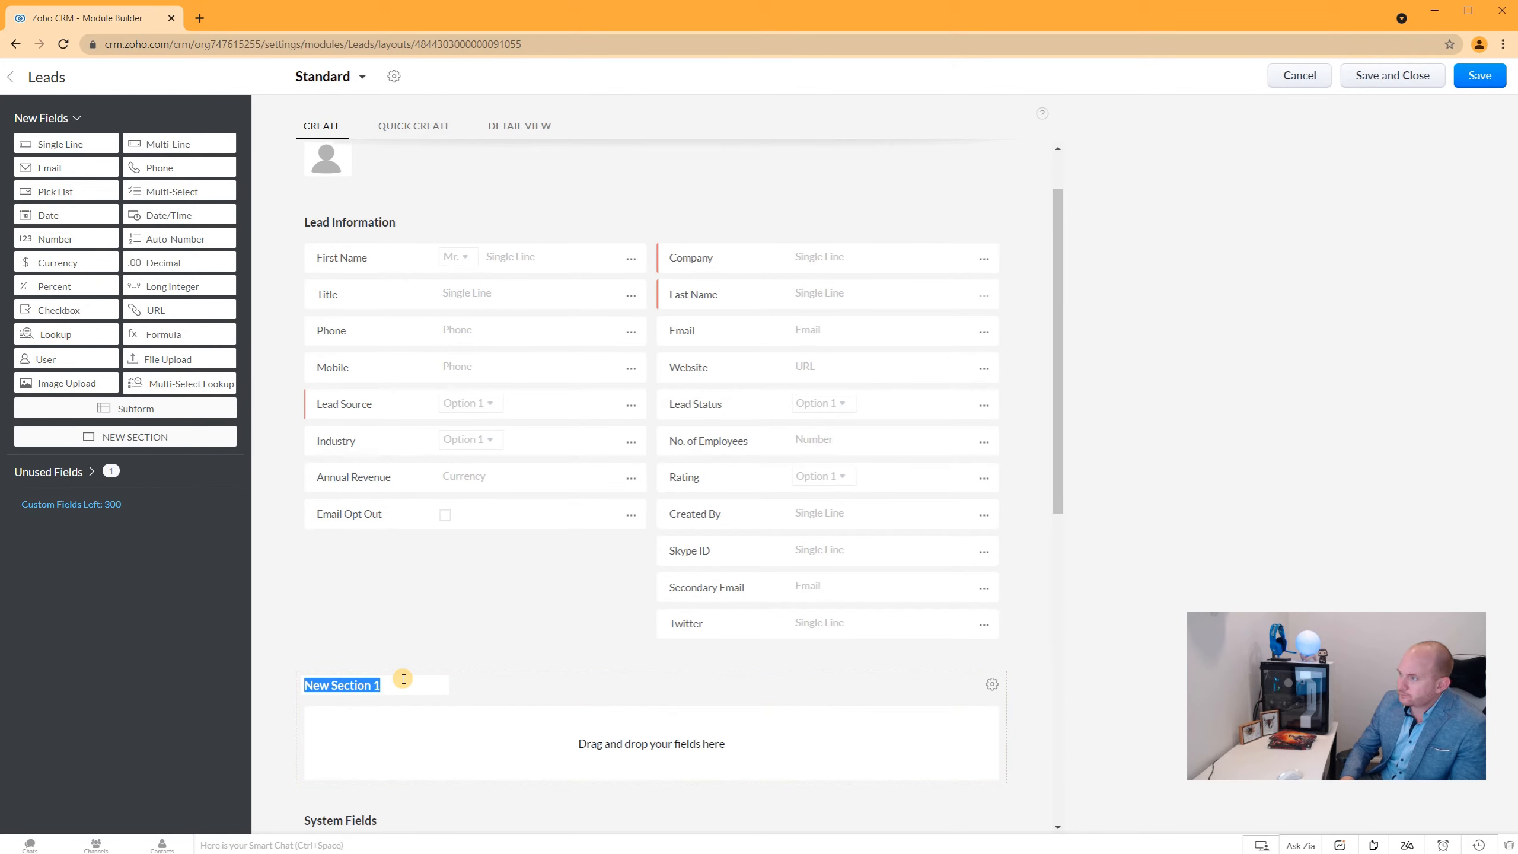
pyautogui.write('Comp')
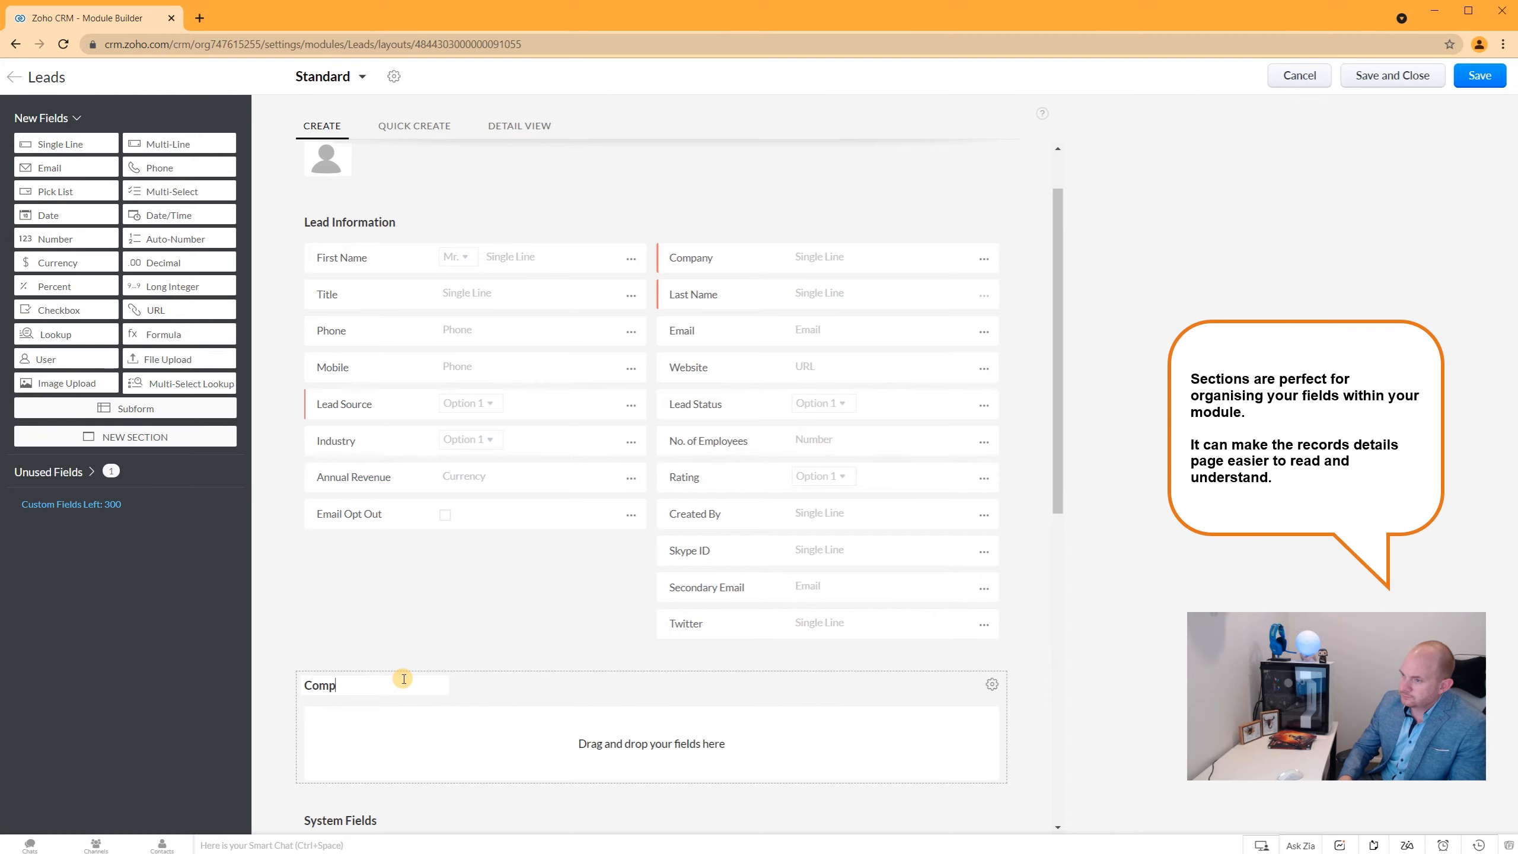
pyautogui.write('any Details')
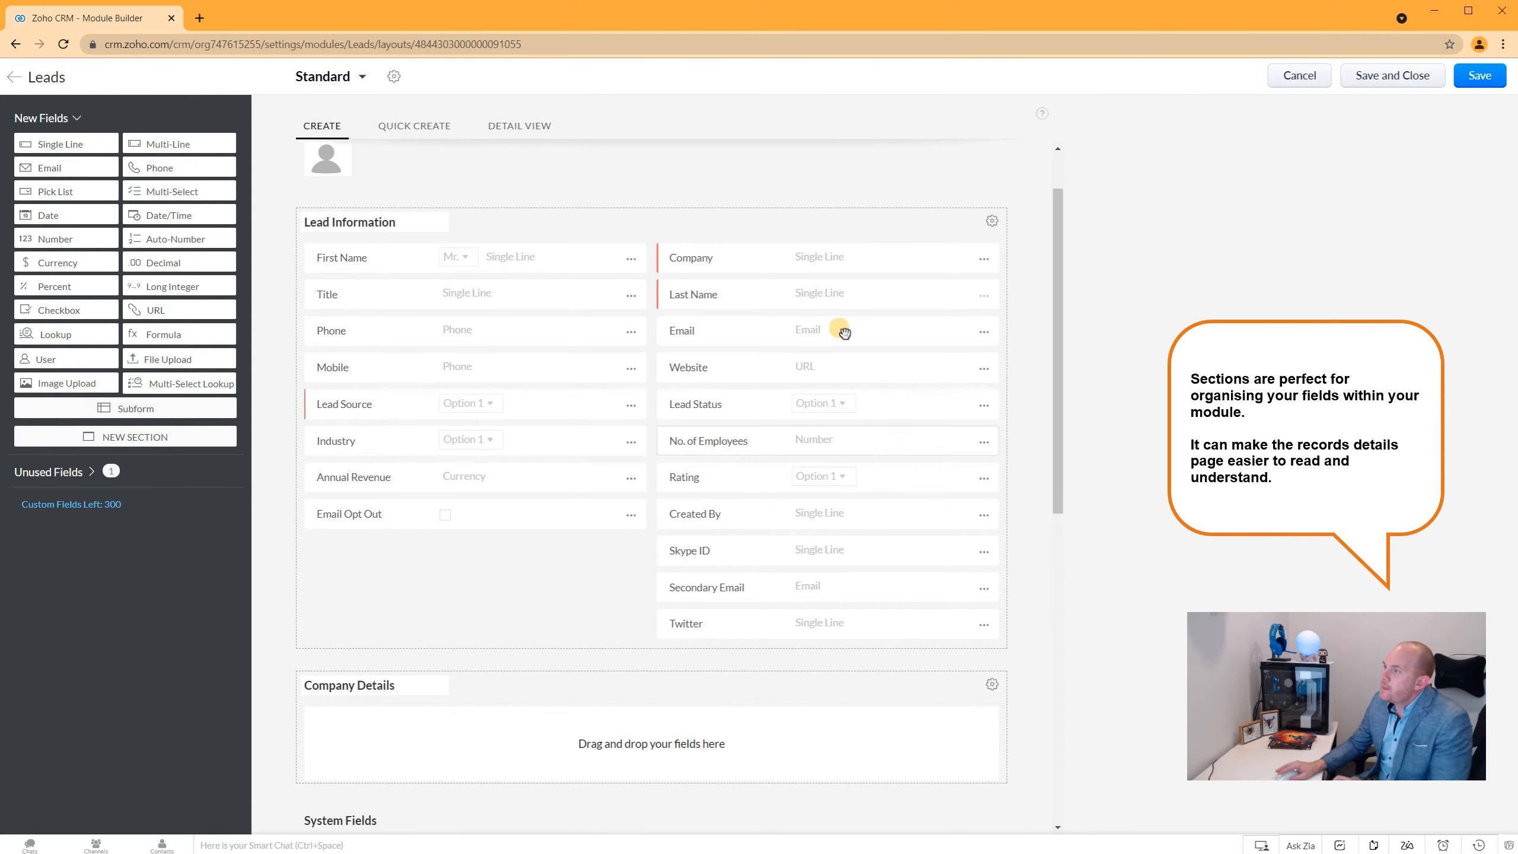
# Move the Company, No. of Employees and Website fields from Lead Information into the Company Details section
pyautogui.moveTo(777, 261); pyautogui.dragTo(442, 718)
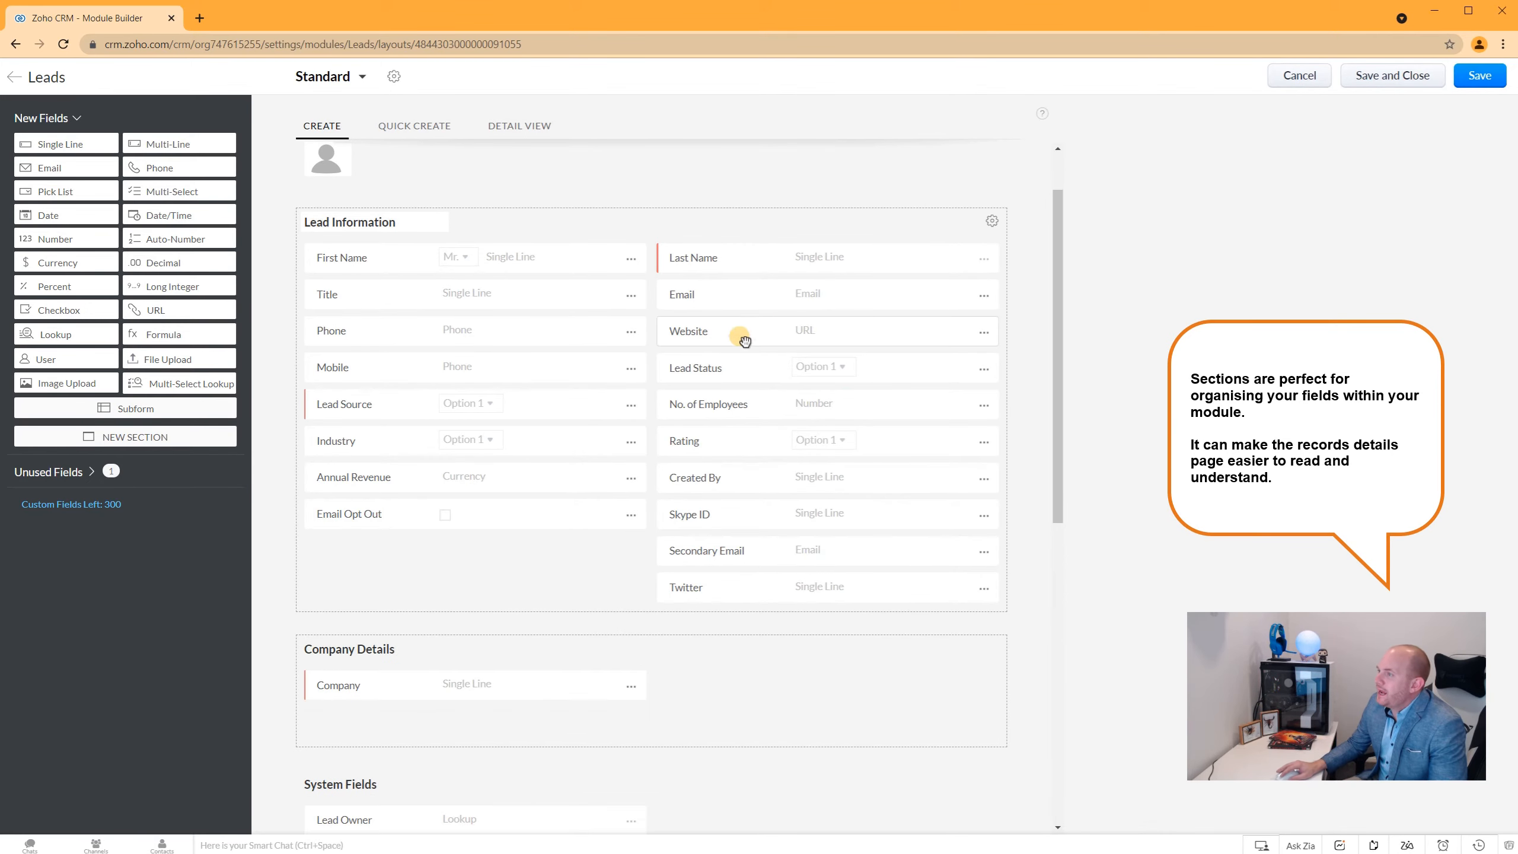
pyautogui.moveTo(739, 400); pyautogui.dragTo(753, 688)
pyautogui.moveTo(712, 329); pyautogui.dragTo(392, 647)
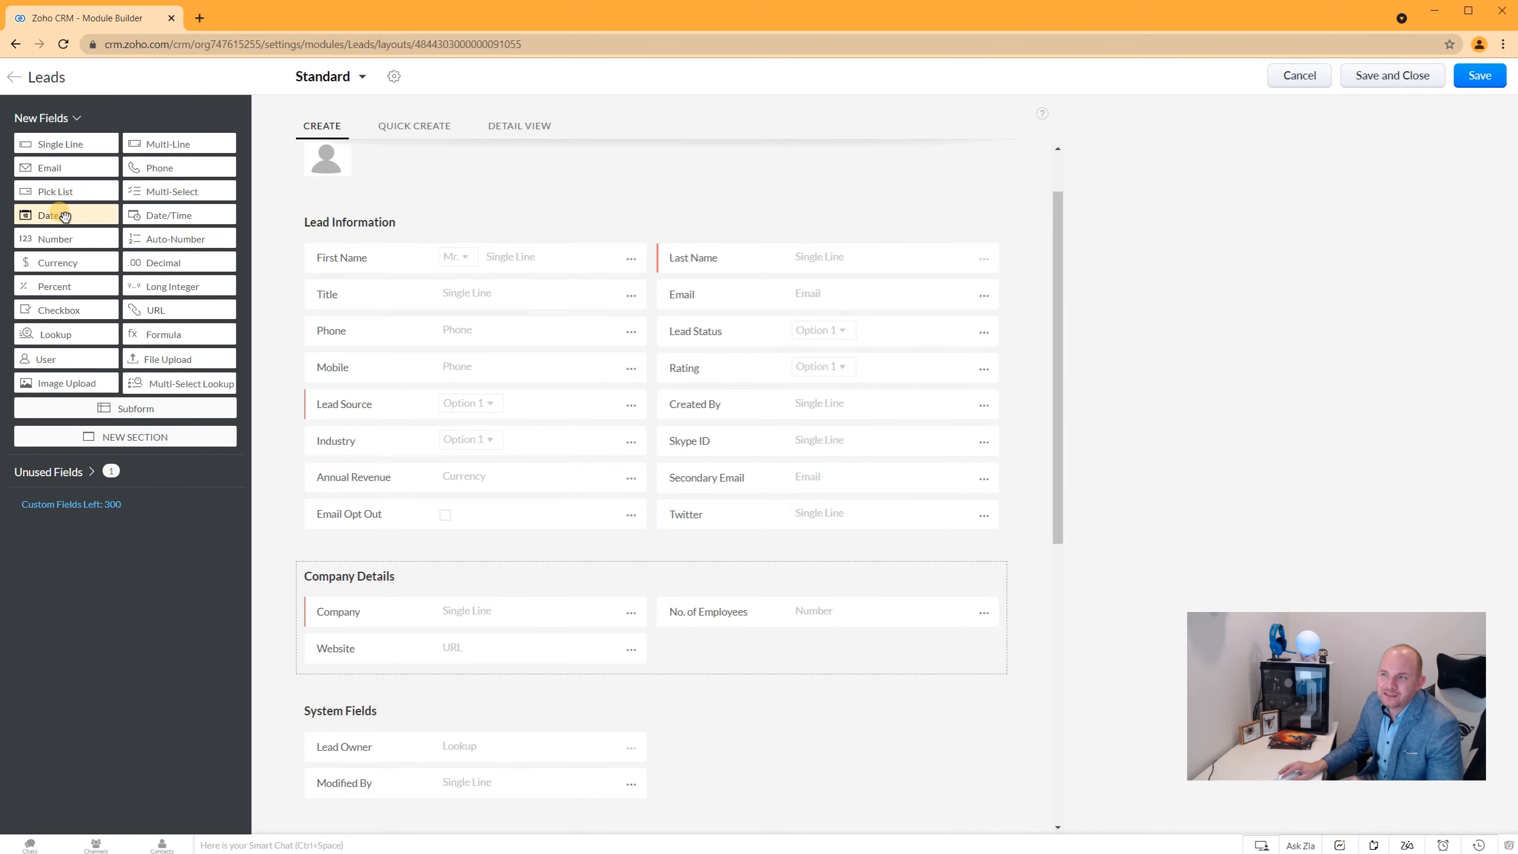
# Add a date field named Contact Date below Phone in Lead Information and save the layout
pyautogui.moveTo(65, 216); pyautogui.dragTo(366, 370)
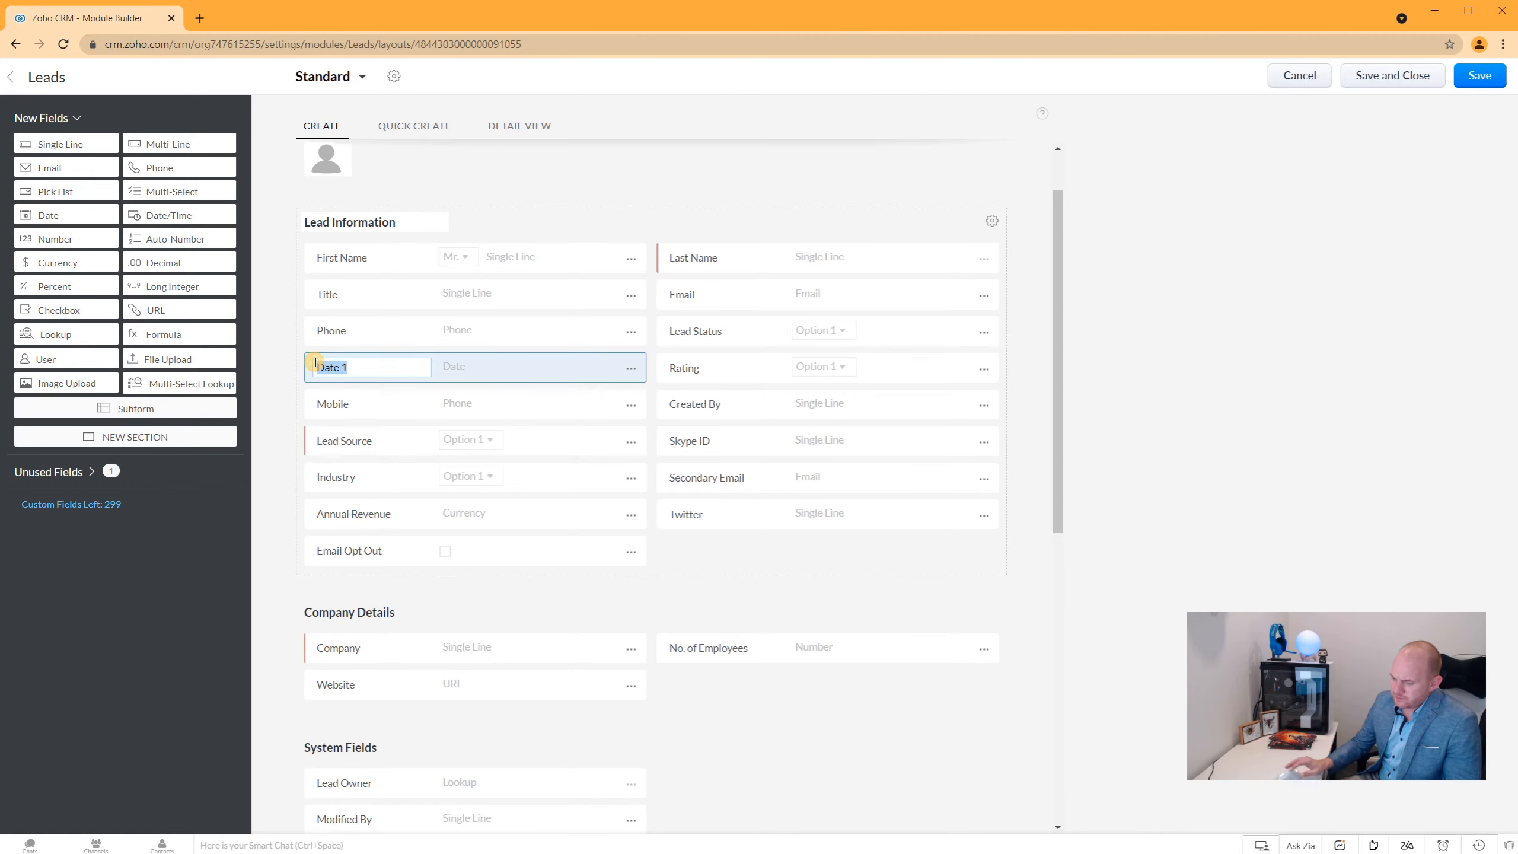
pyautogui.write('Contact D')
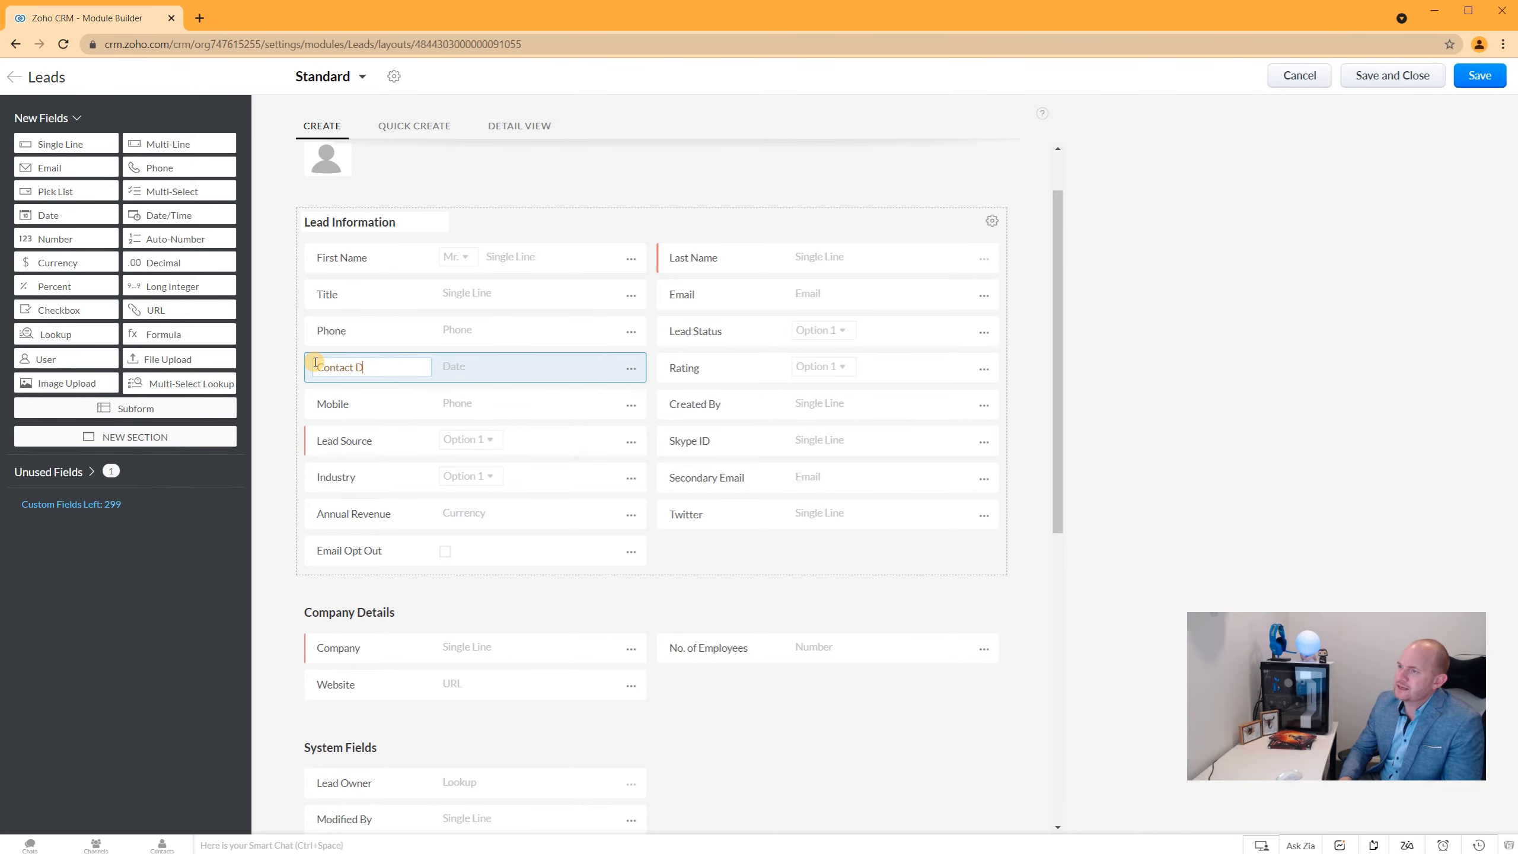
pyautogui.write('ate')
pyautogui.press('Tab')
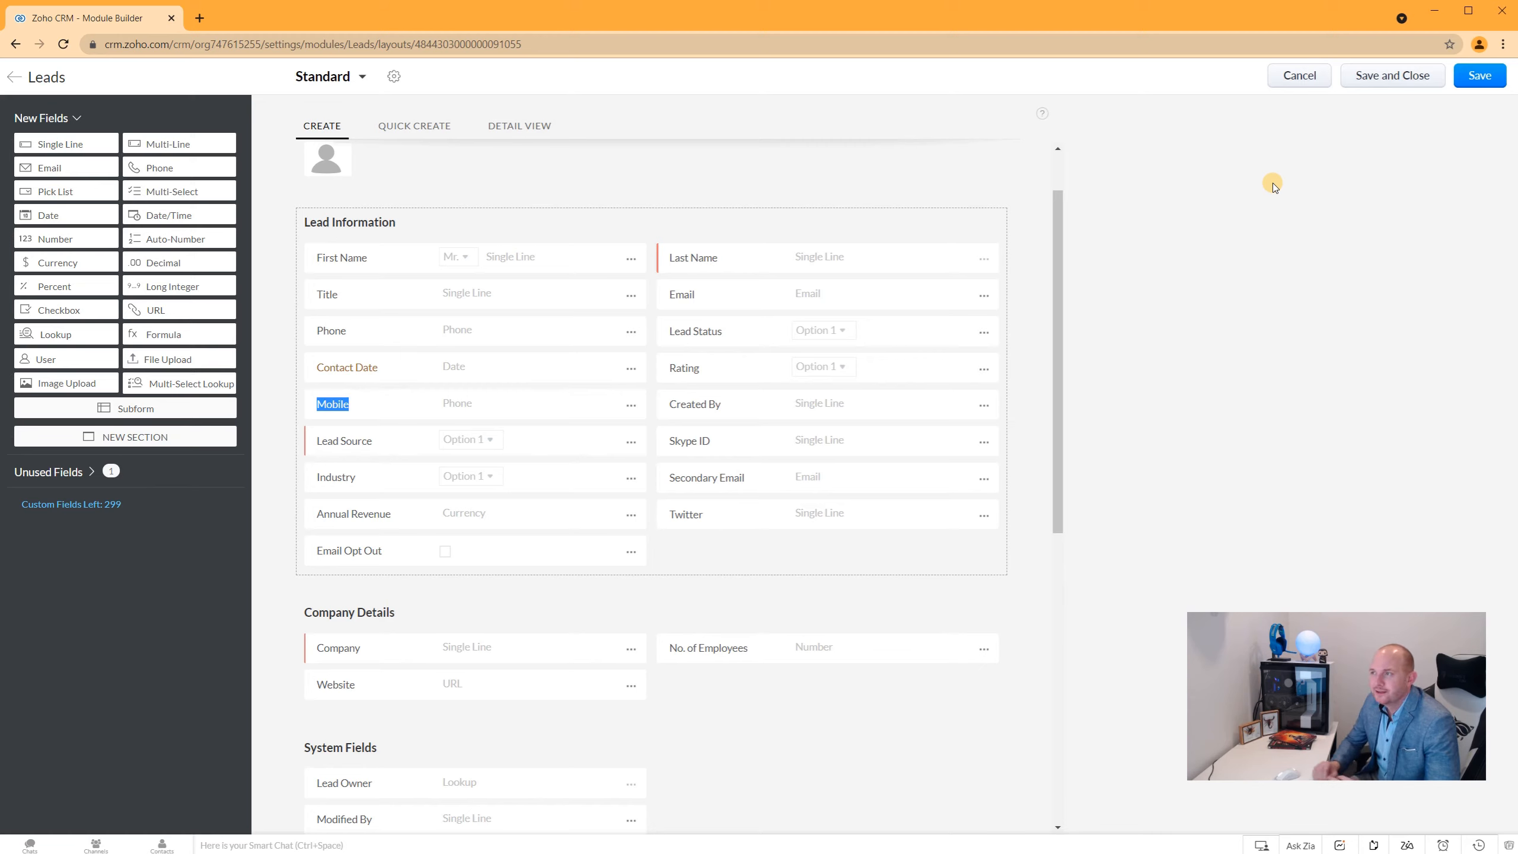
pyautogui.click(1473, 75)
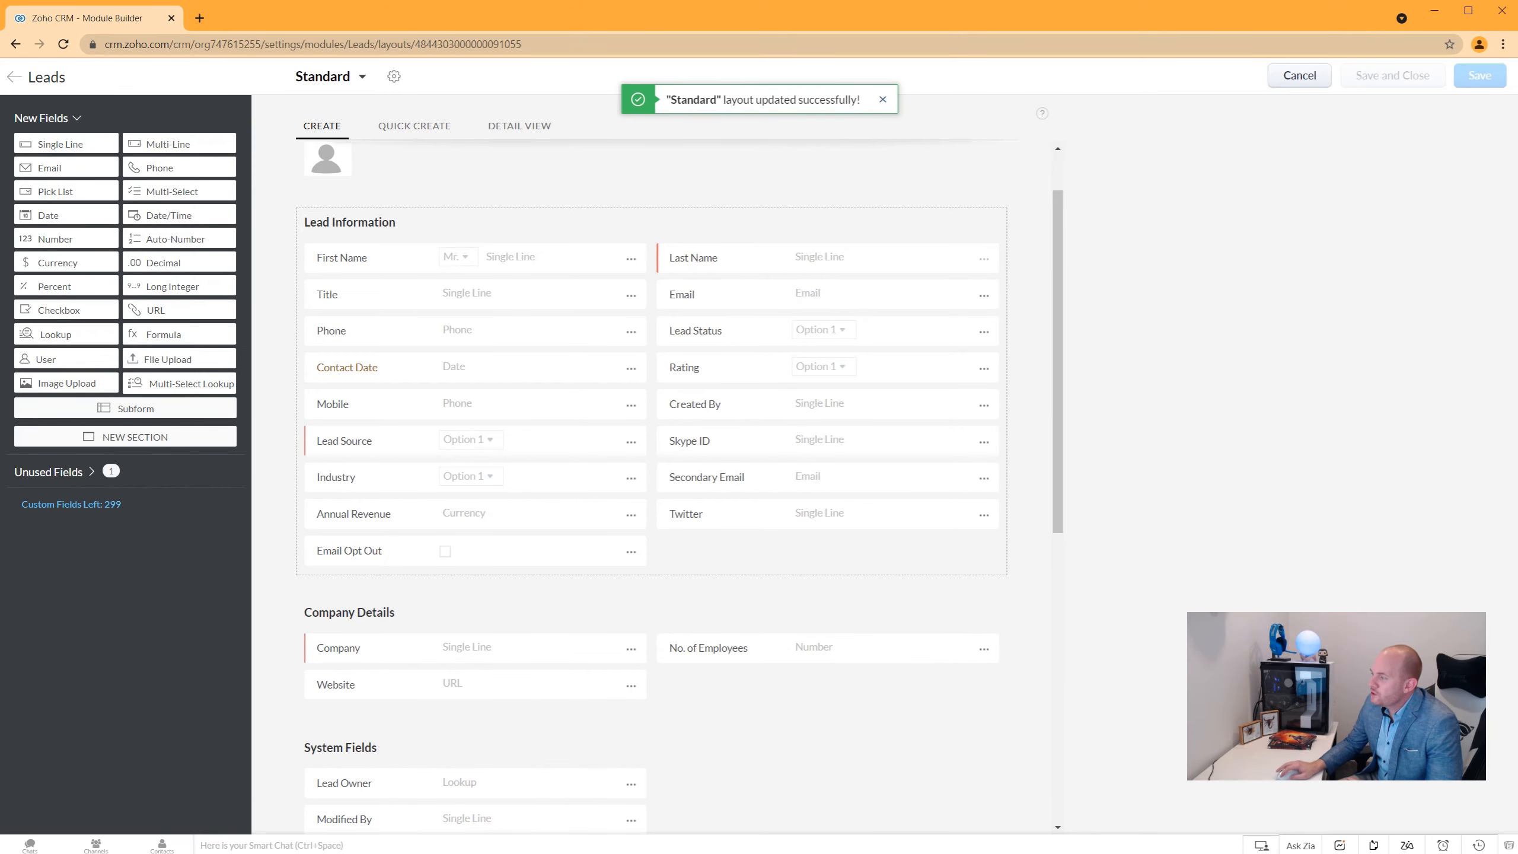
# Open the sample lead from the recent items and set its Contact Date to Jun 22, 2021
pyautogui.click(1478, 845)
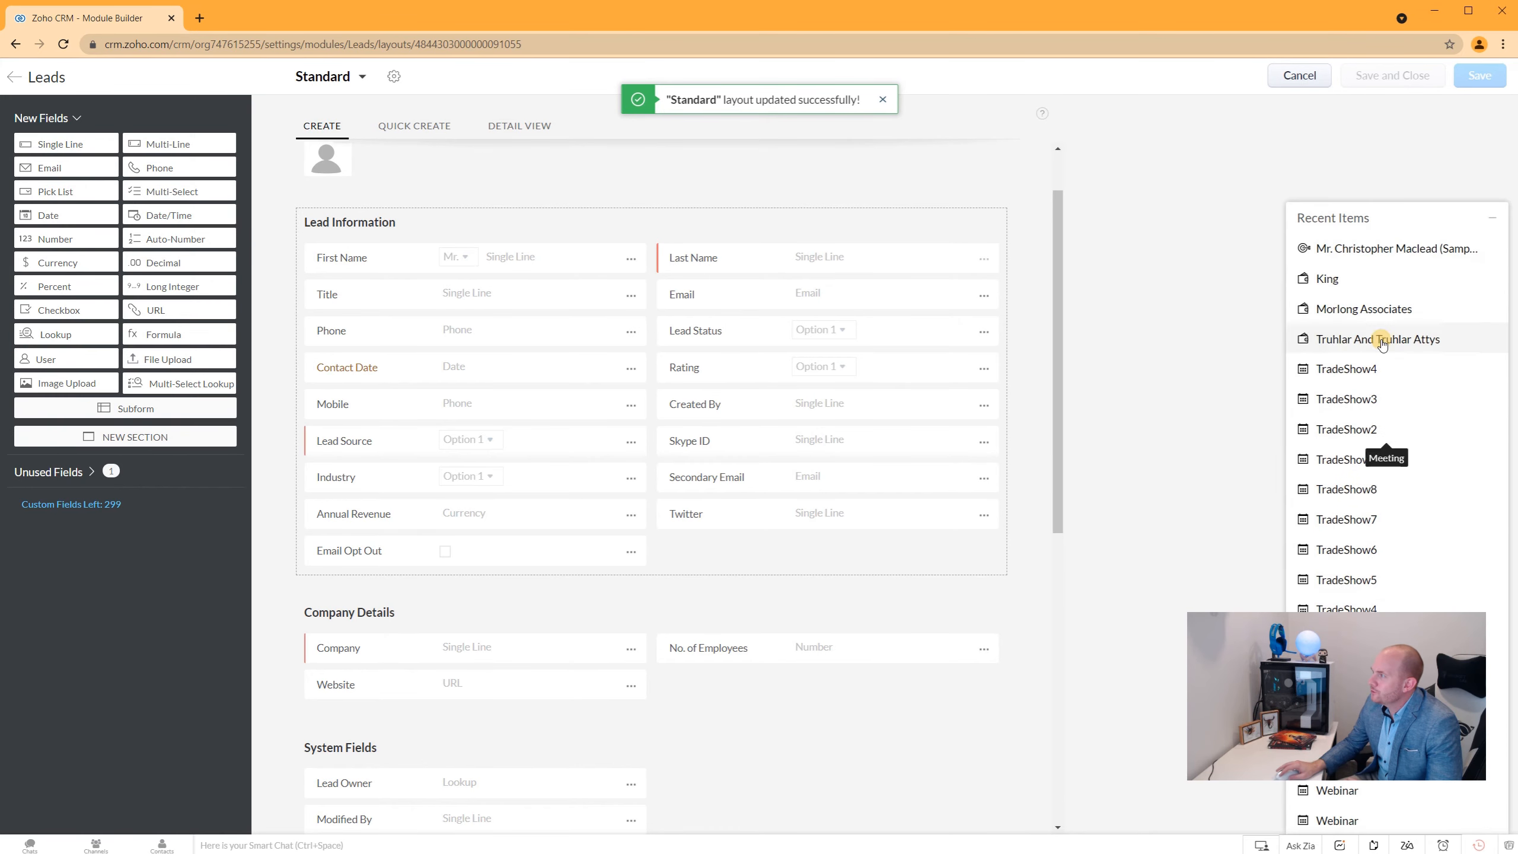
pyautogui.click(1378, 247)
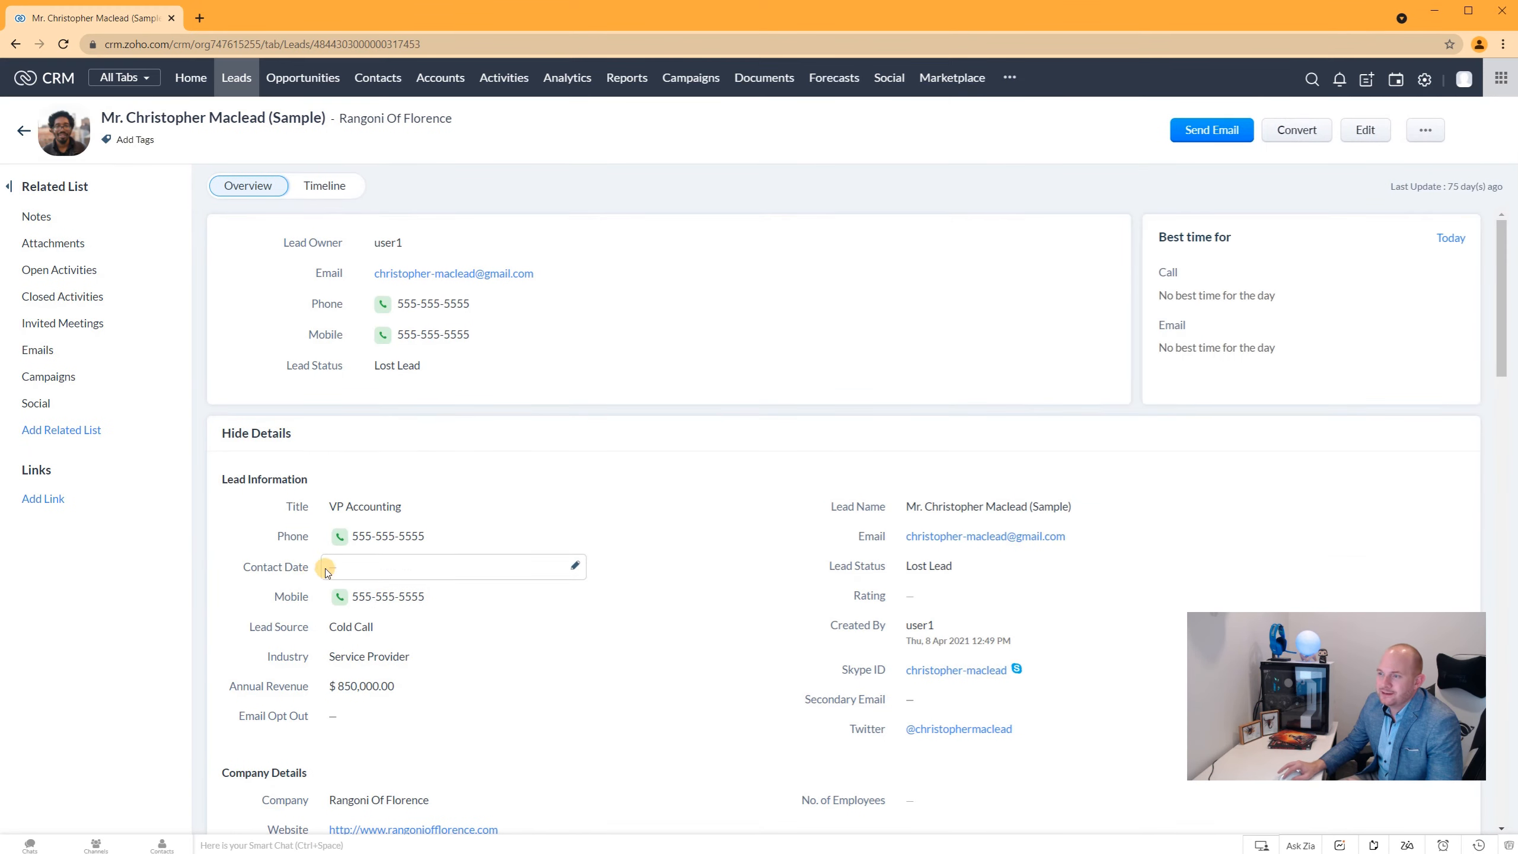
pyautogui.click(363, 567)
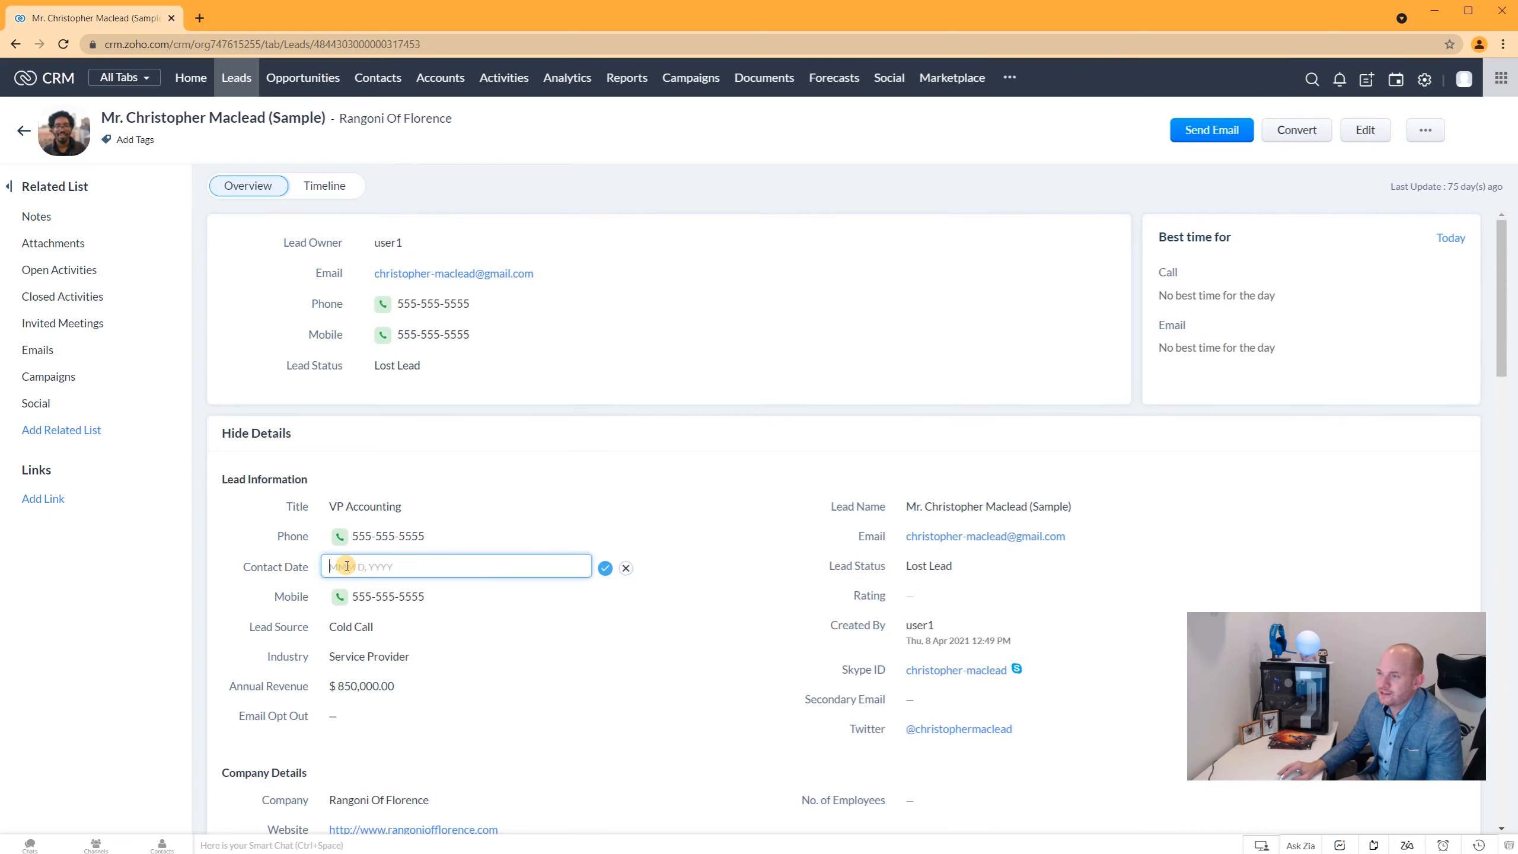
pyautogui.click(367, 689)
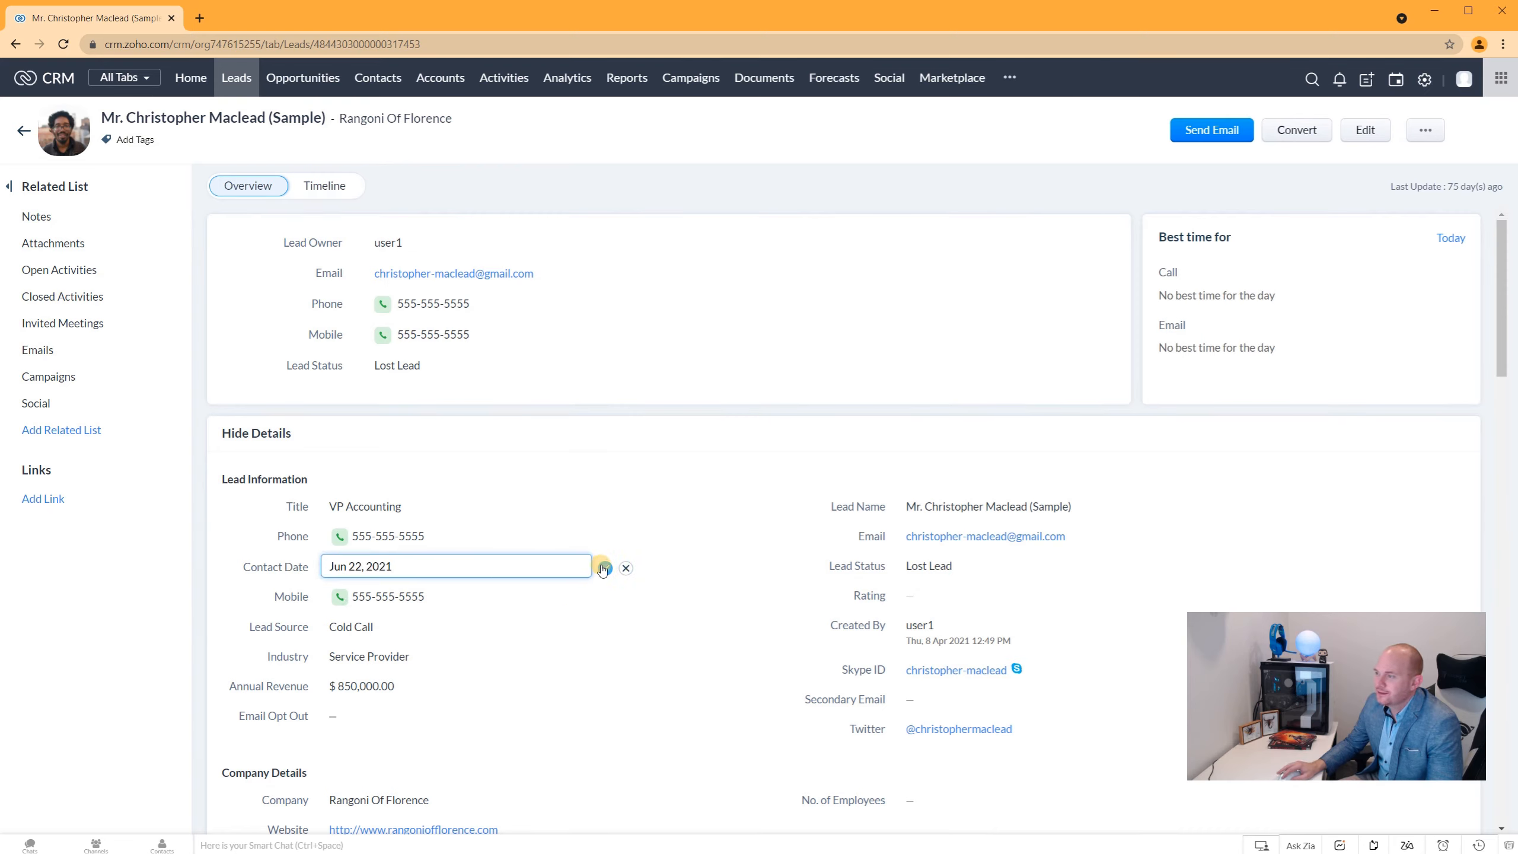
pyautogui.click(602, 567)
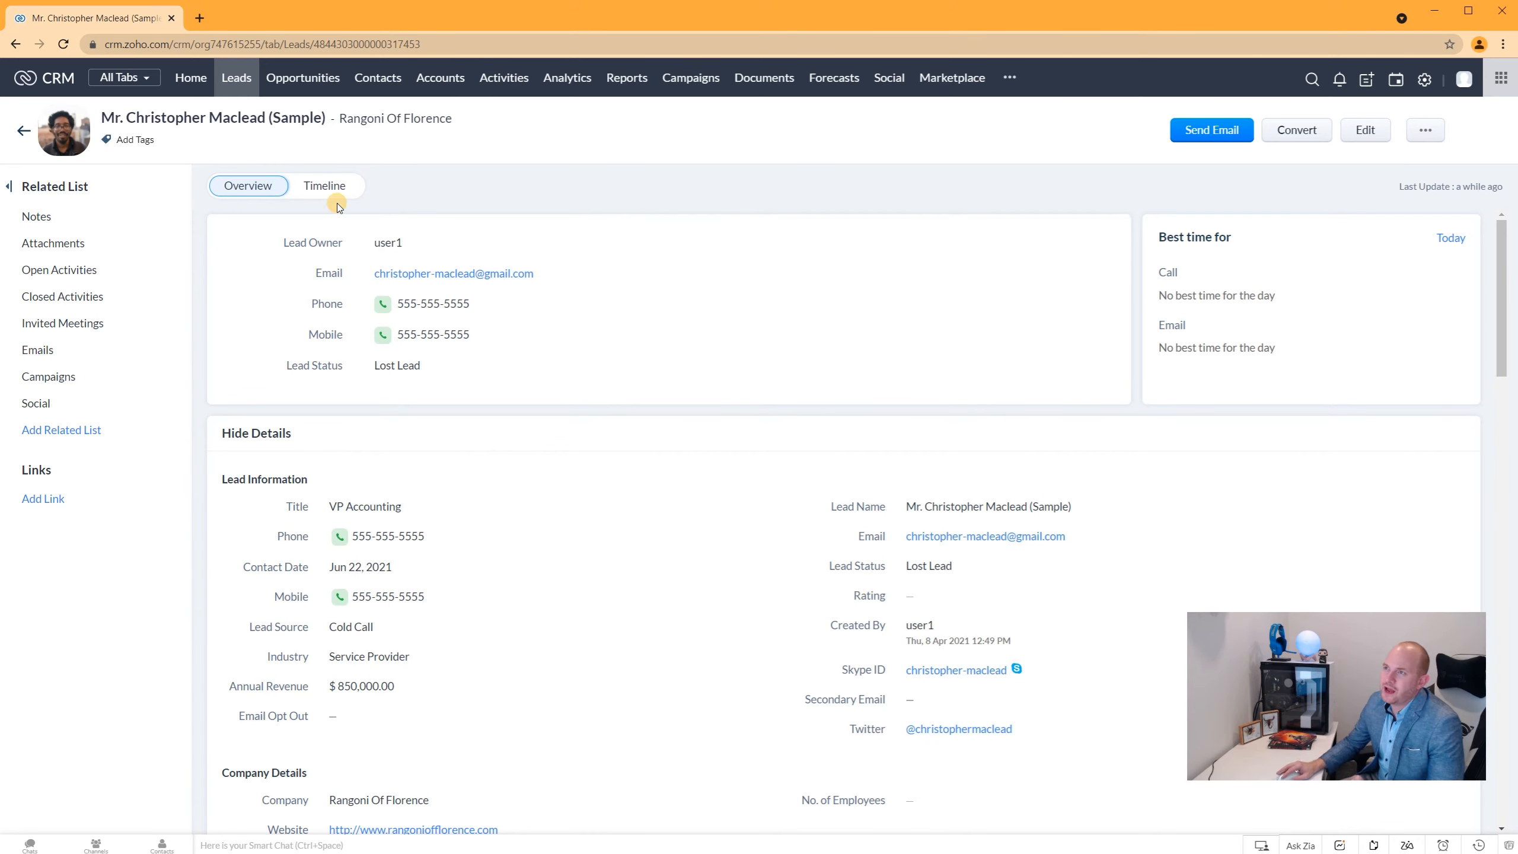
# Show the Leads module records in List View and return them to Canvas View
pyautogui.click(236, 85)
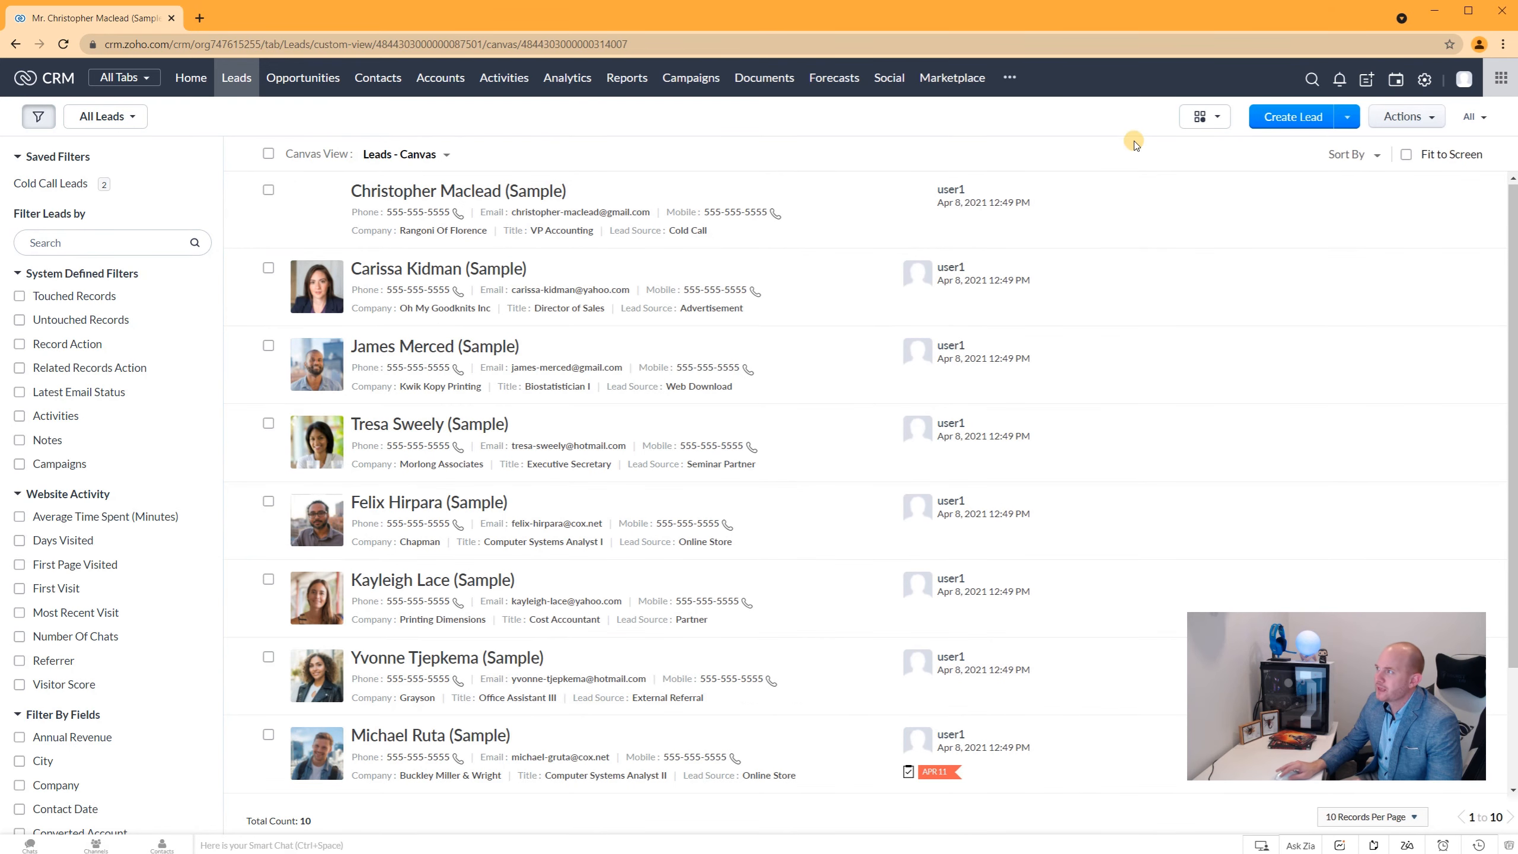
pyautogui.click(1220, 120)
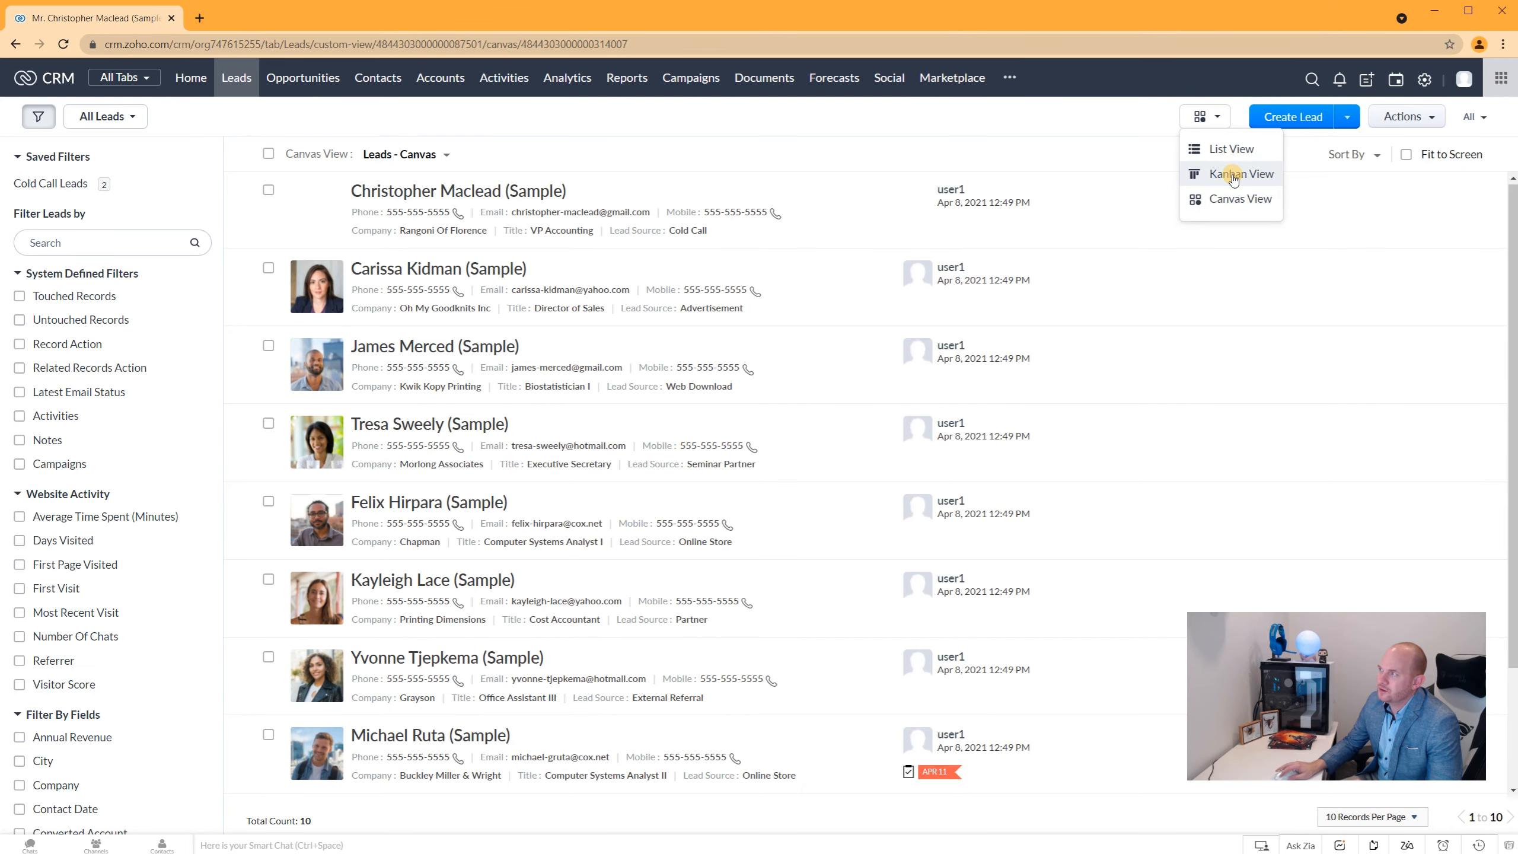
pyautogui.click(1232, 150)
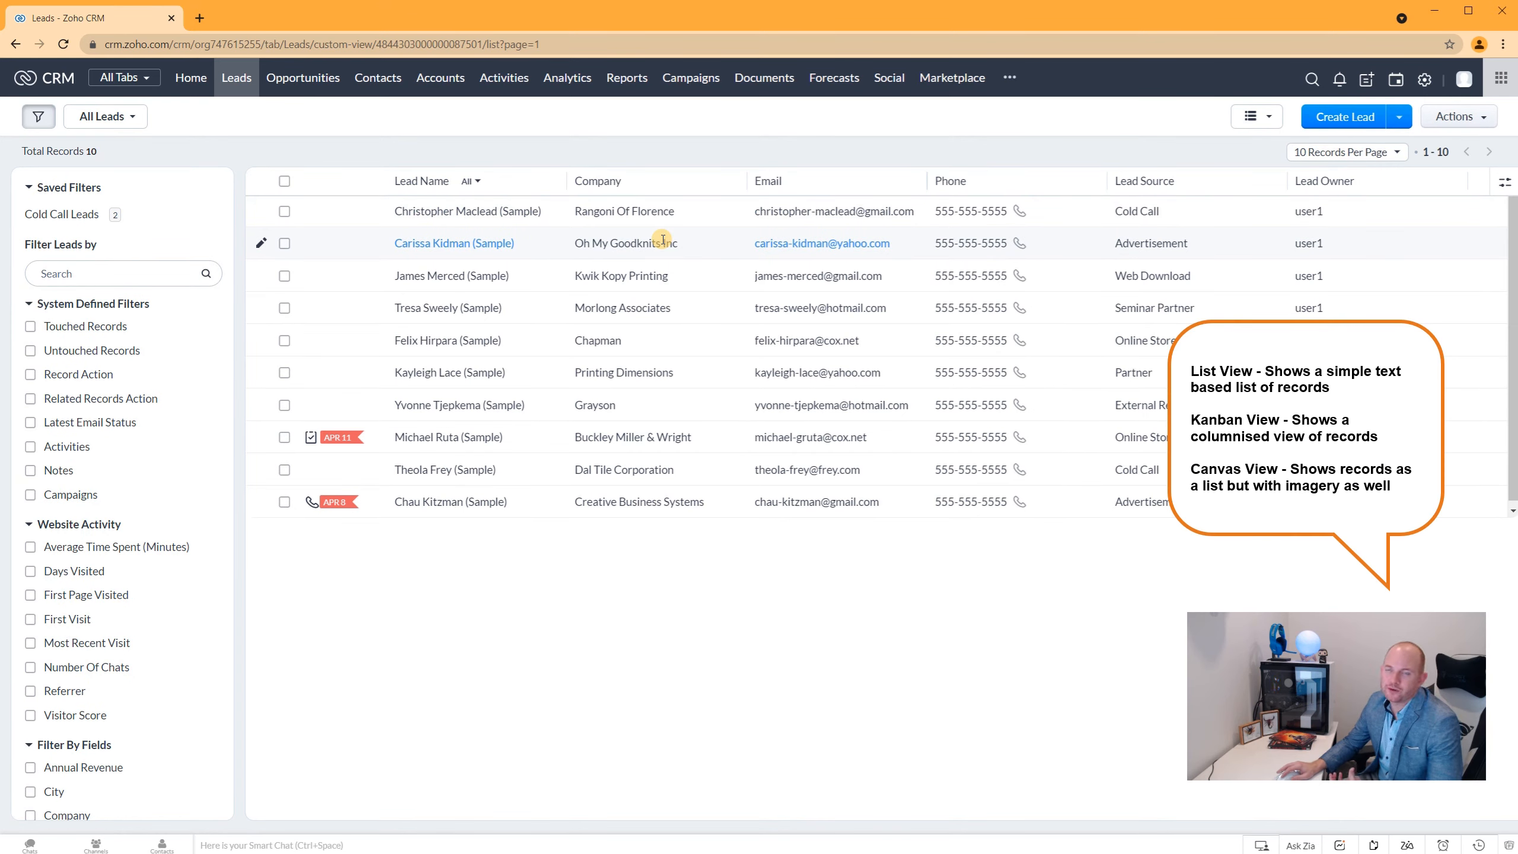
pyautogui.click(1268, 118)
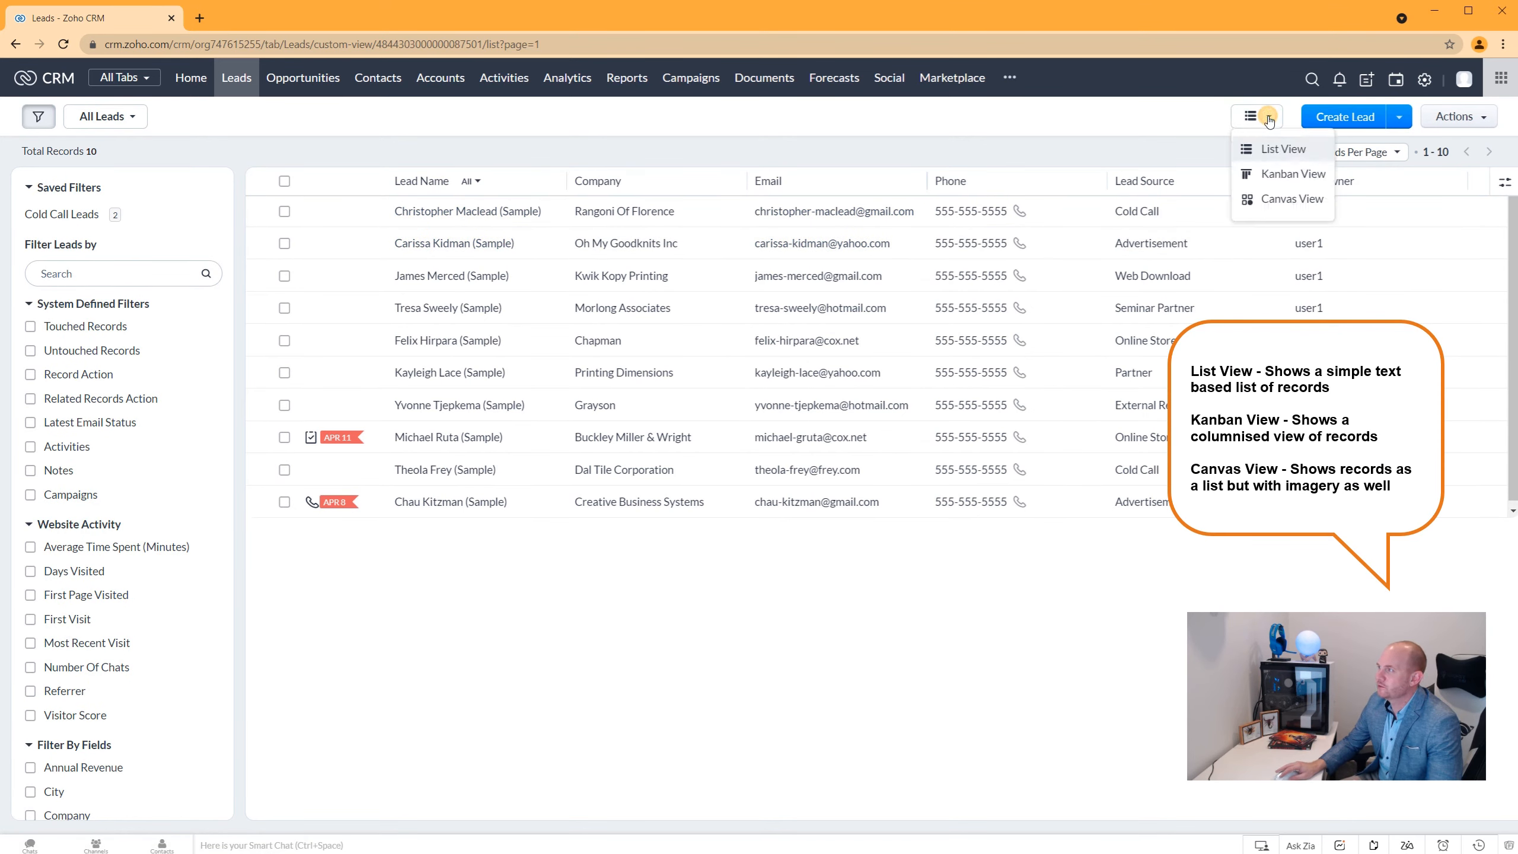
pyautogui.click(1269, 199)
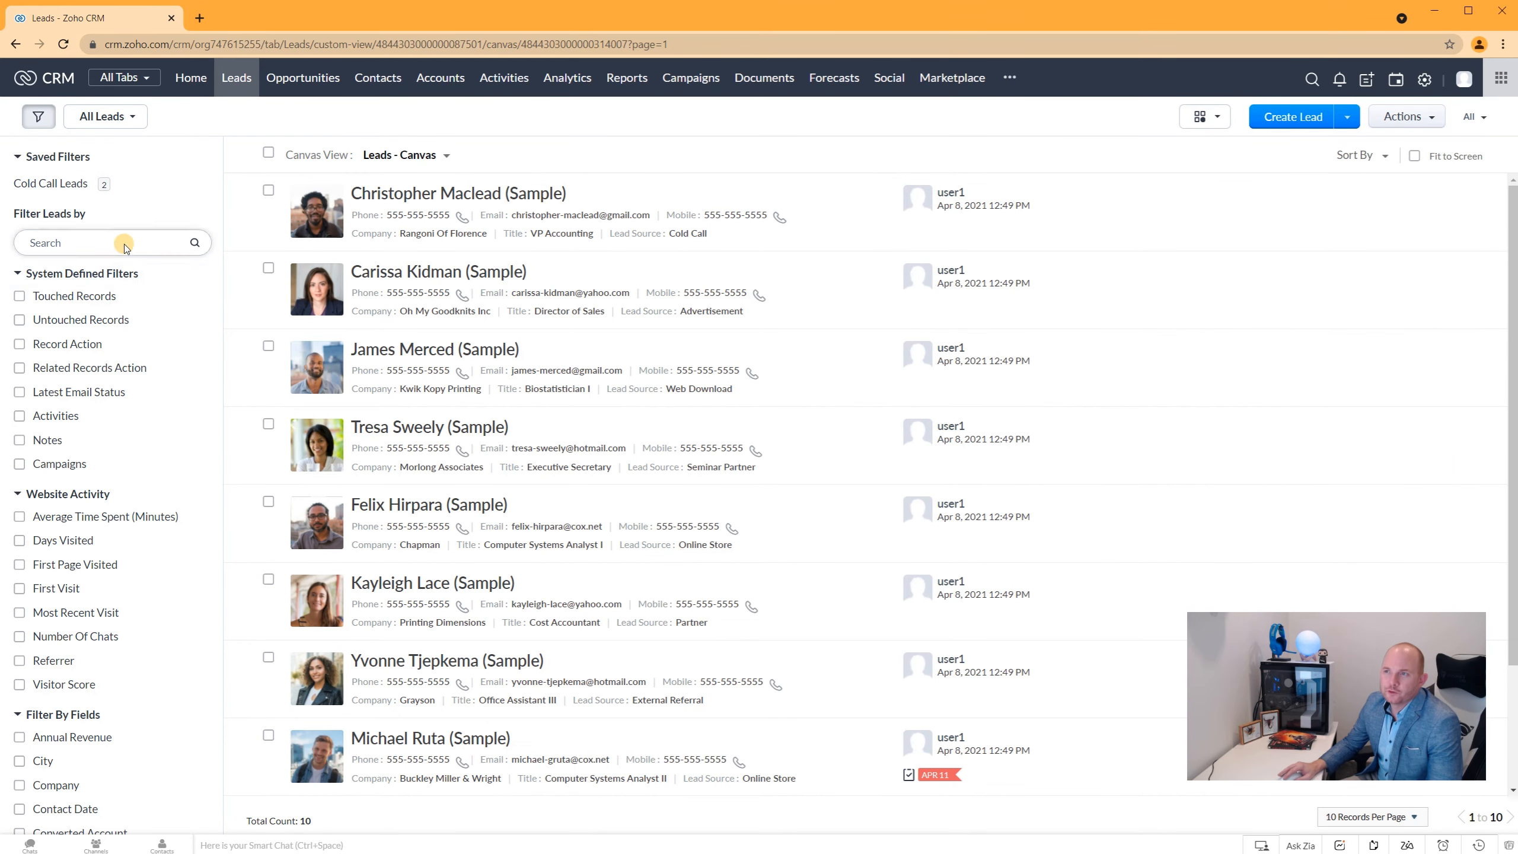
# Filter the leads by the field Lead Source is Cold Call, finding the field with the search term "source"
pyautogui.click(45, 120)
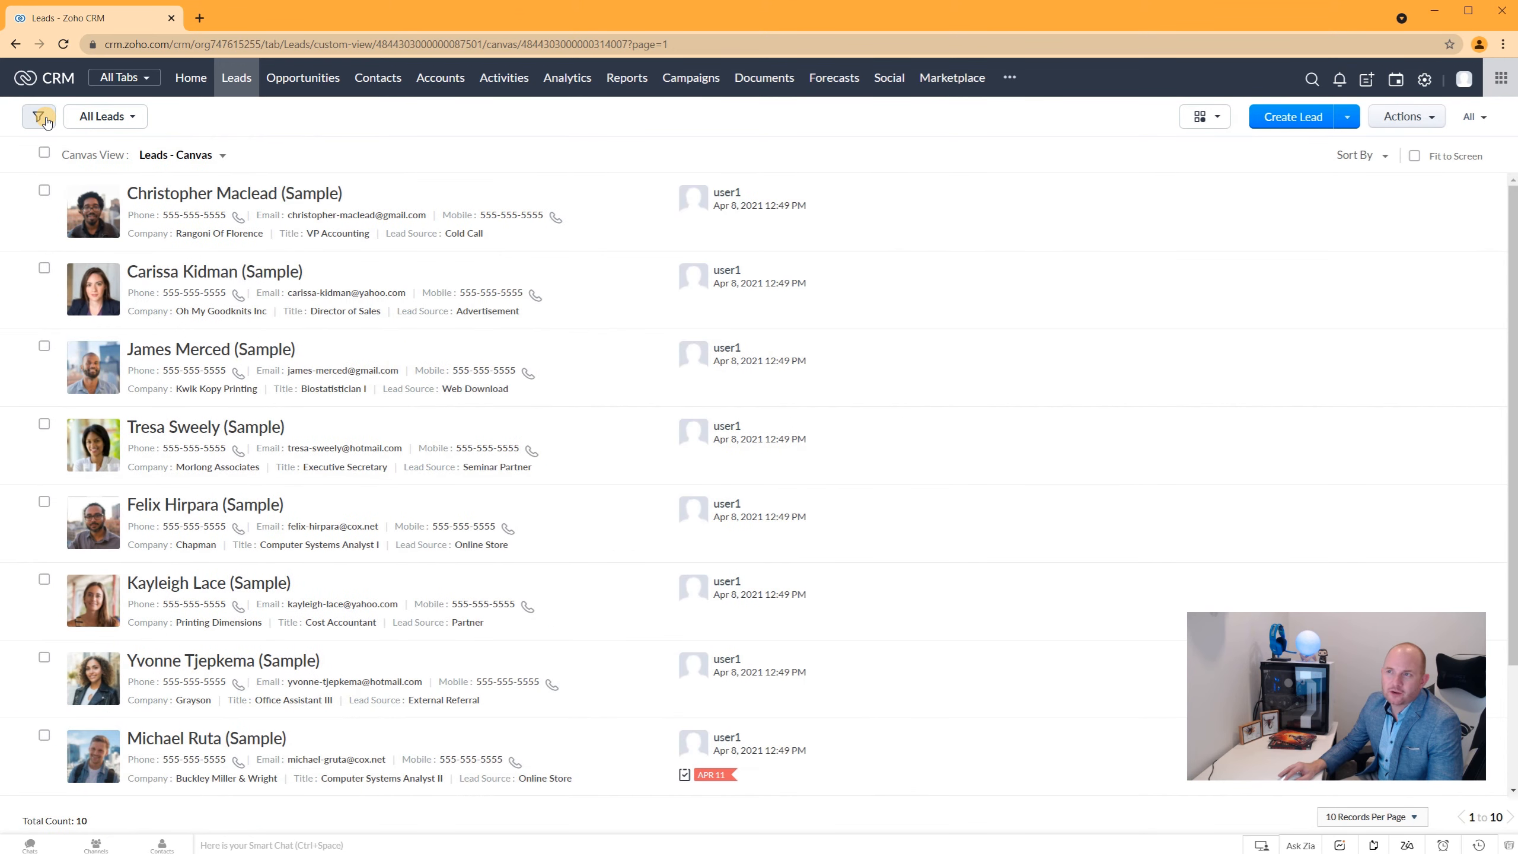
pyautogui.click(44, 119)
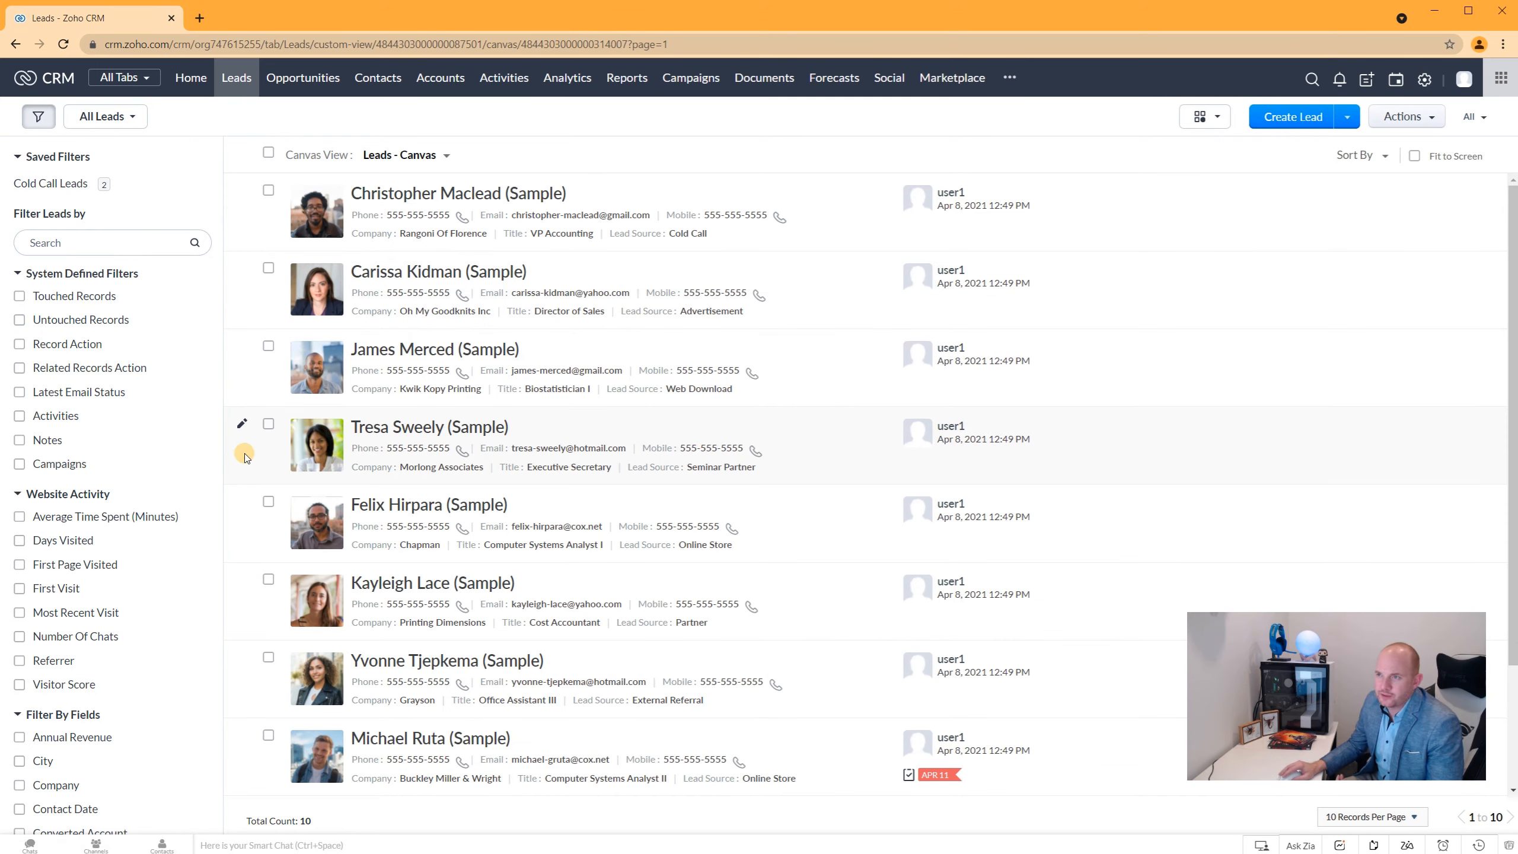
pyautogui.click(78, 241)
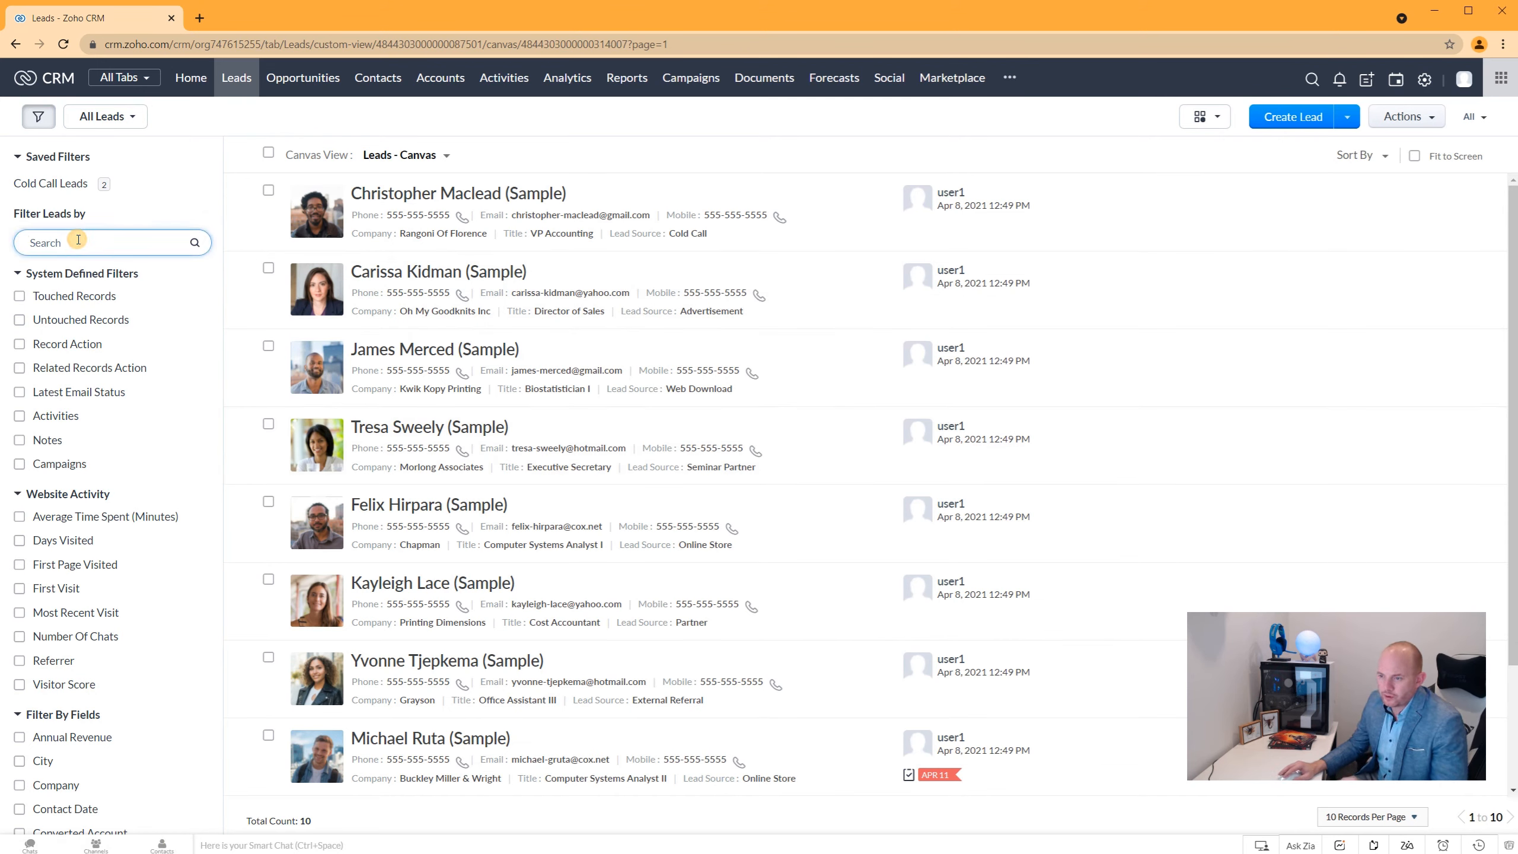
pyautogui.write('cold')
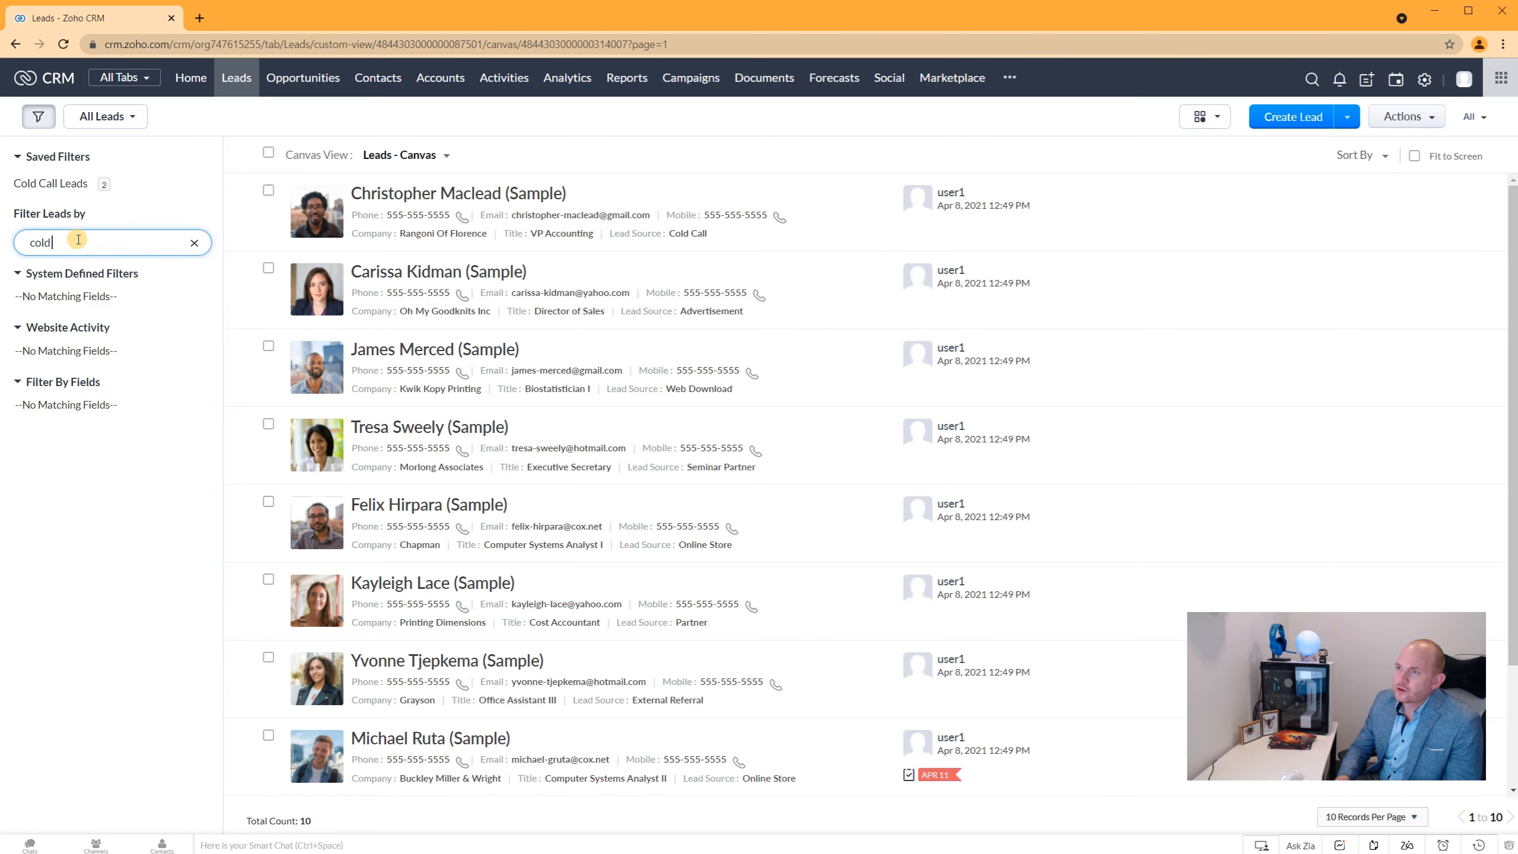
pyautogui.press('BackSpace')
pyautogui.press('BackSpace')
pyautogui.write('source')
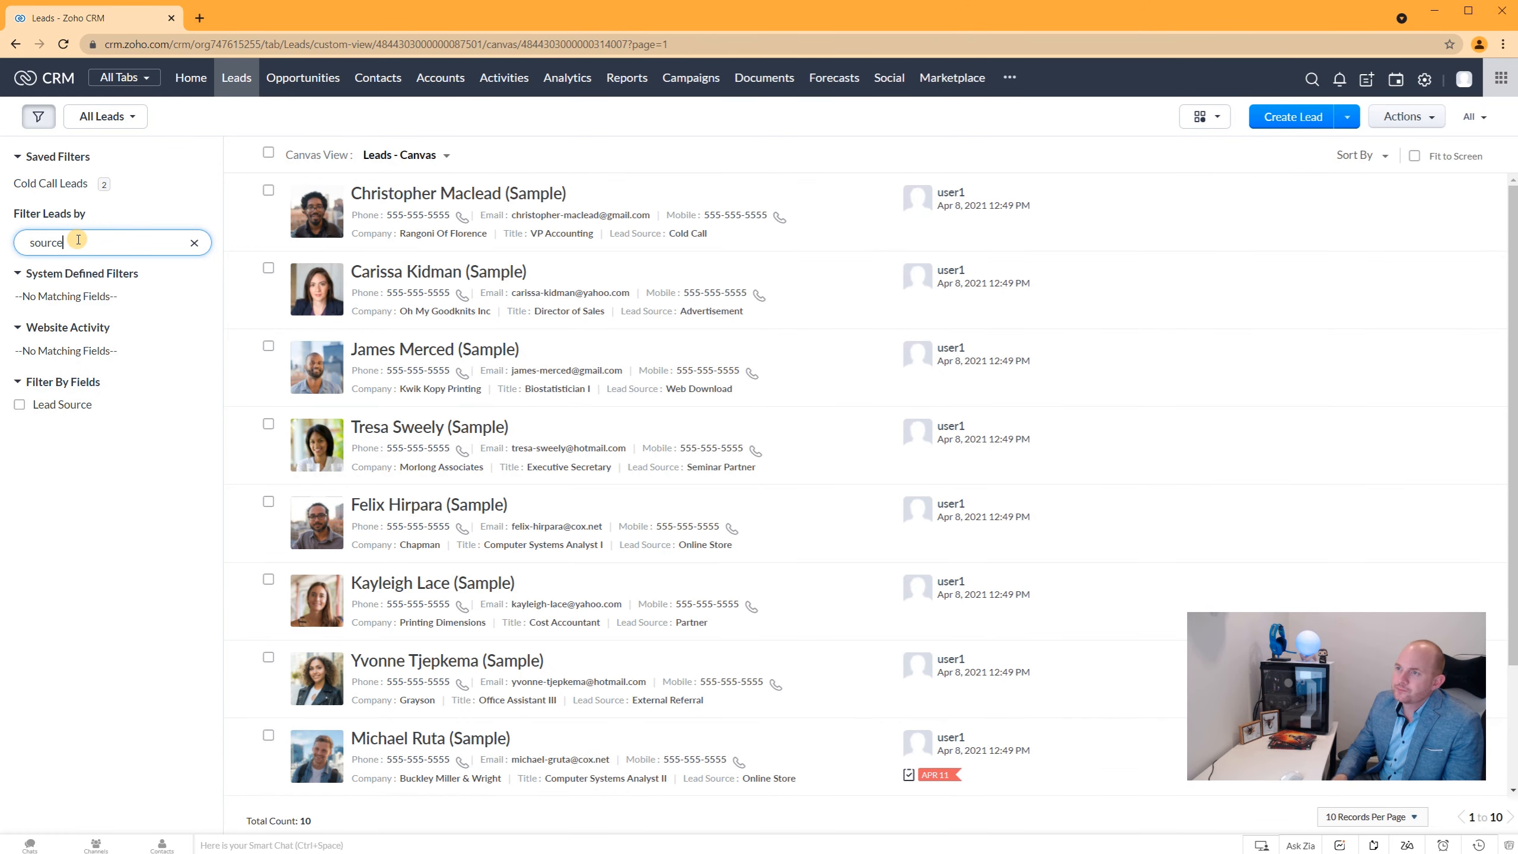
pyautogui.click(19, 406)
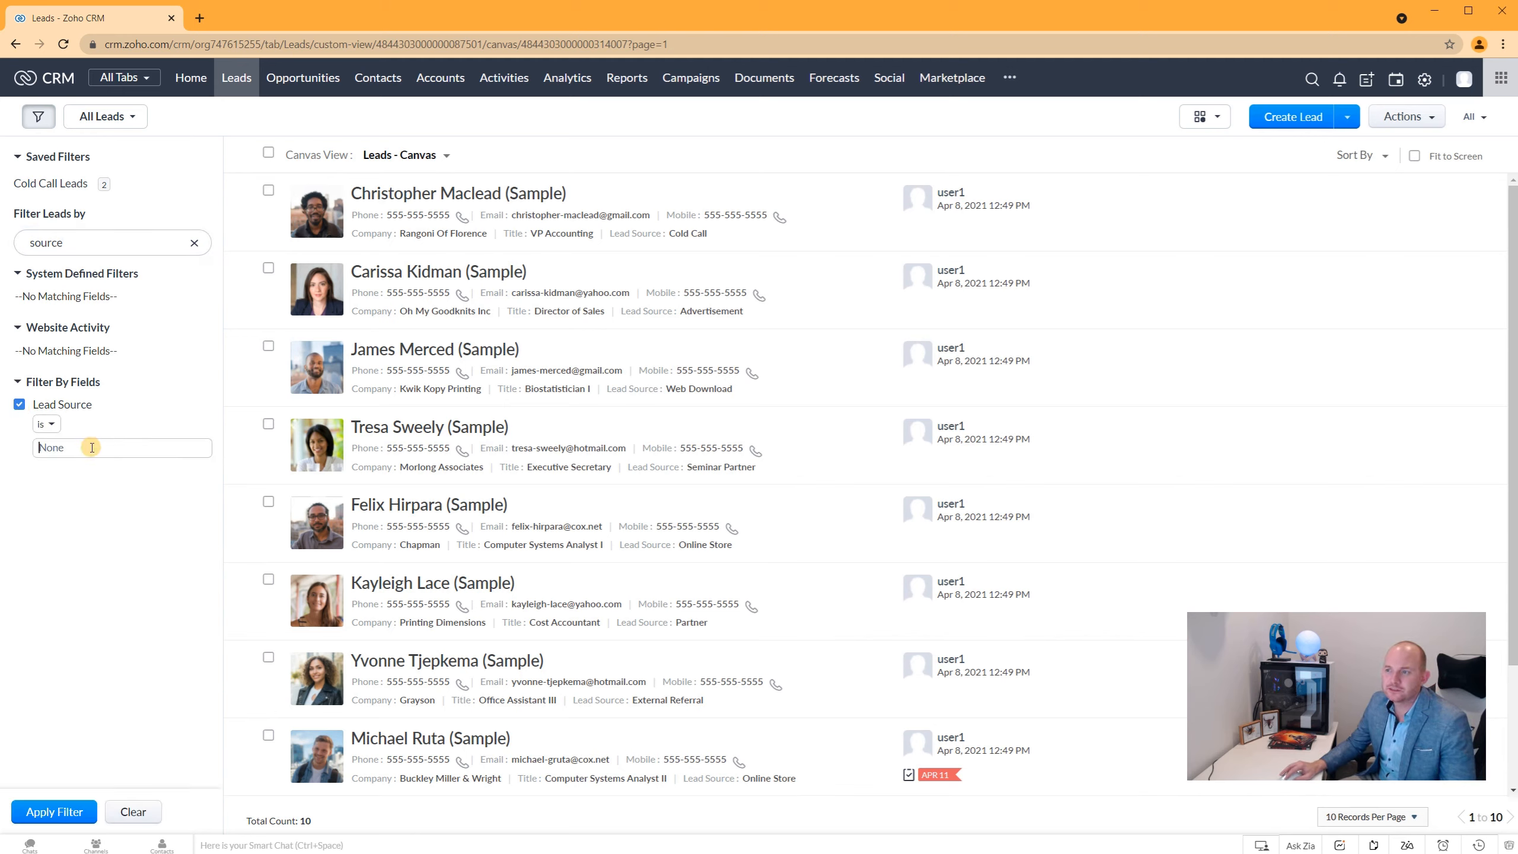
pyautogui.click(91, 448)
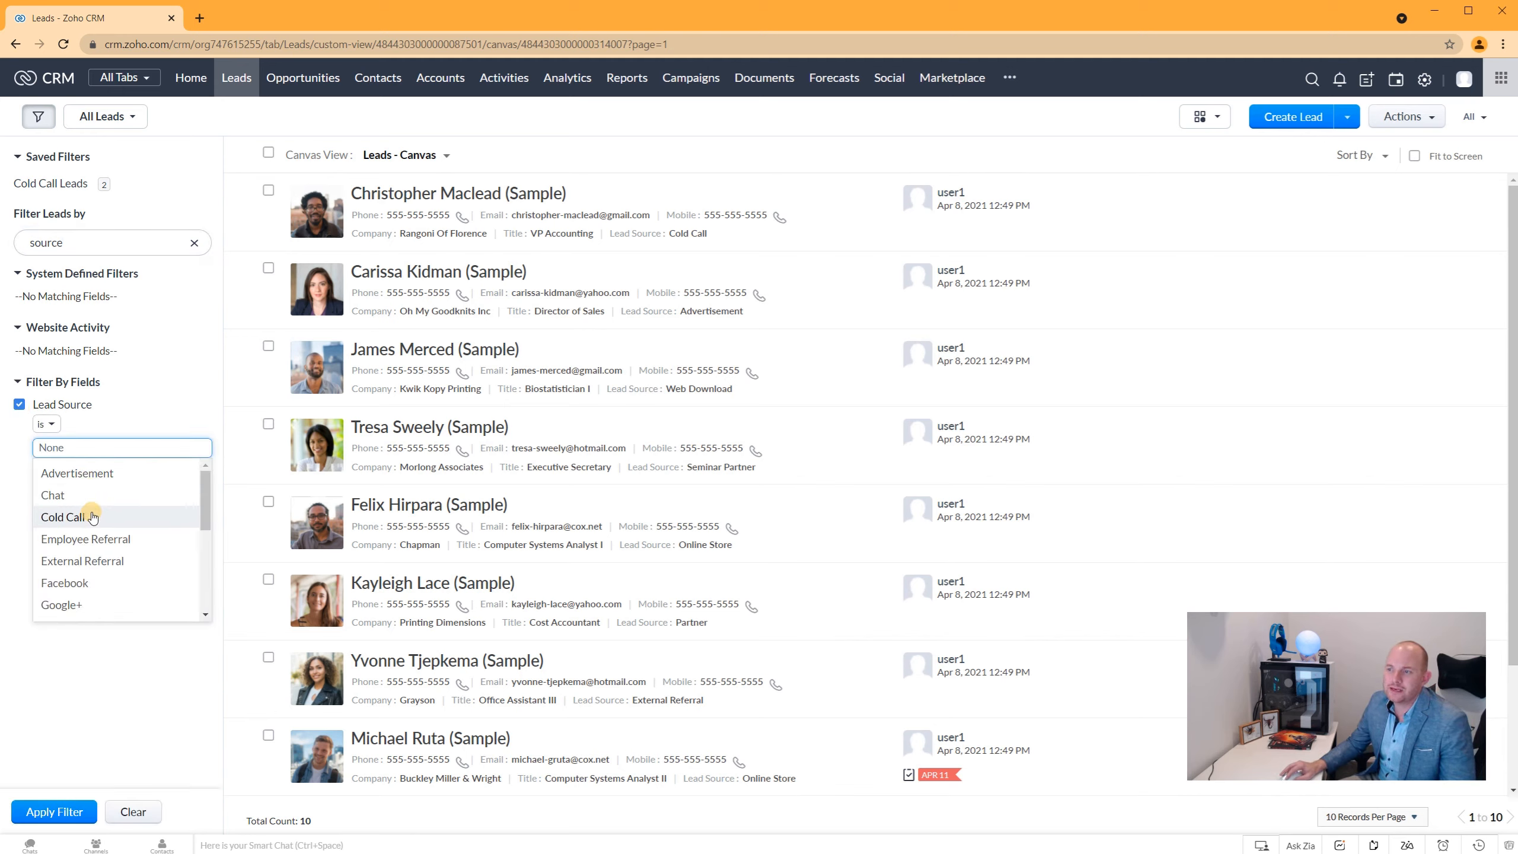
pyautogui.click(88, 516)
pyautogui.click(144, 725)
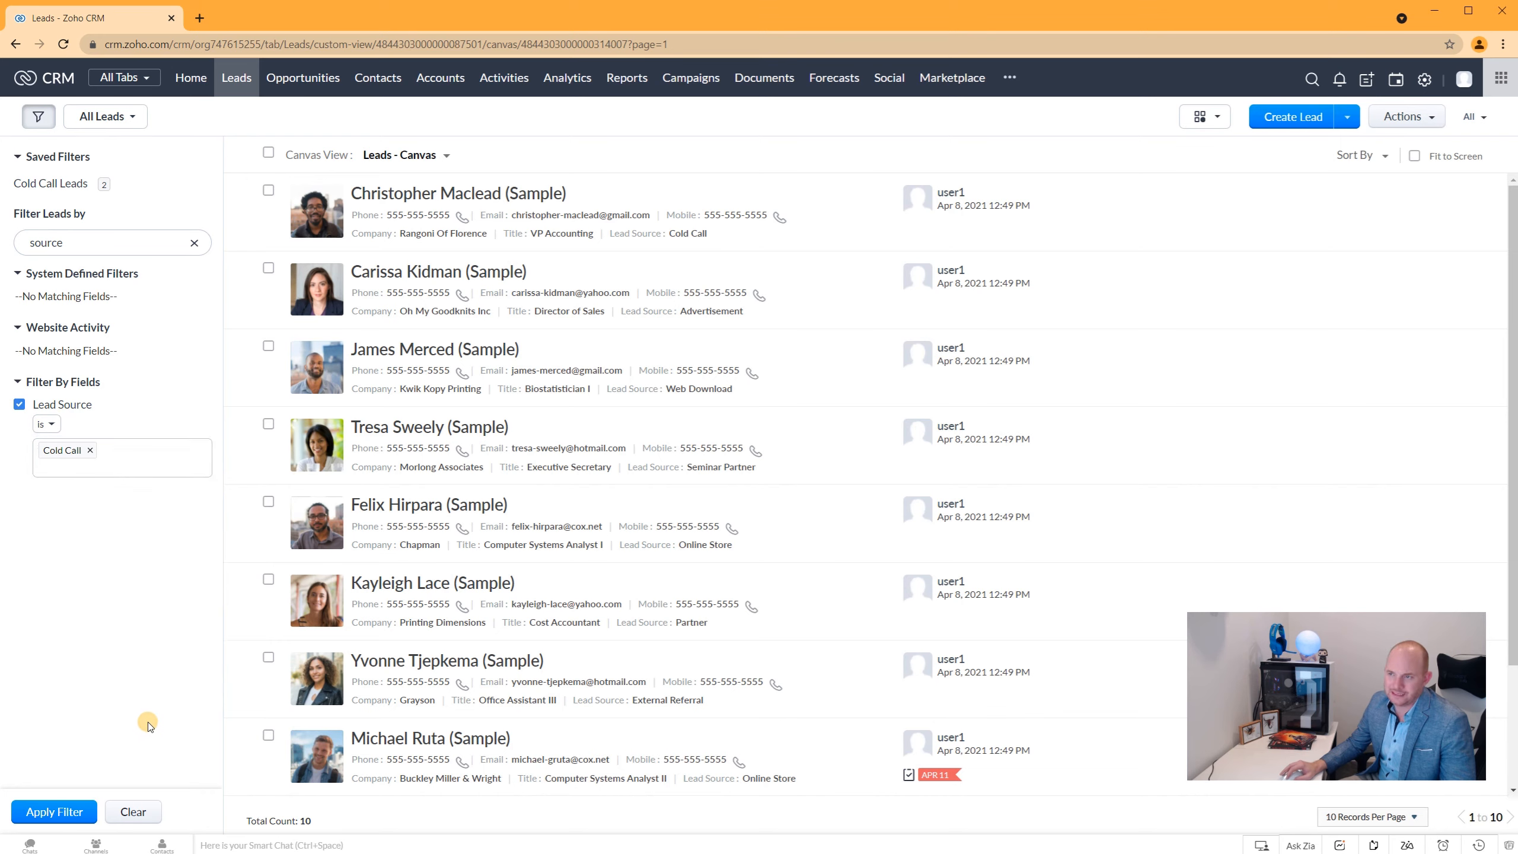
pyautogui.click(72, 811)
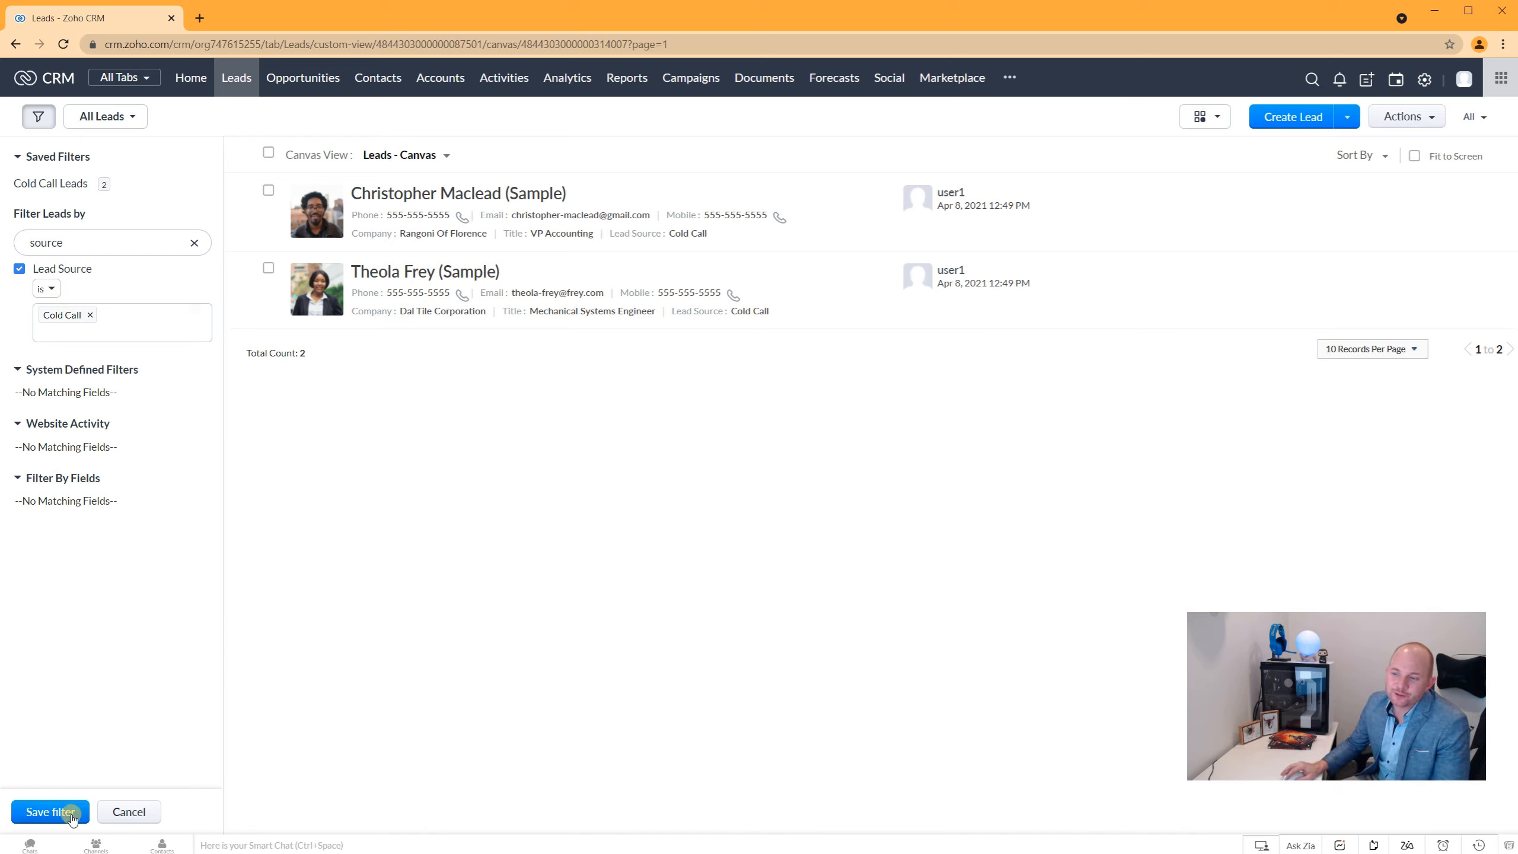
# Replace the manual Lead Source filter with the saved Cold Call Leads filter, and clear the filtering
pyautogui.click(19, 269)
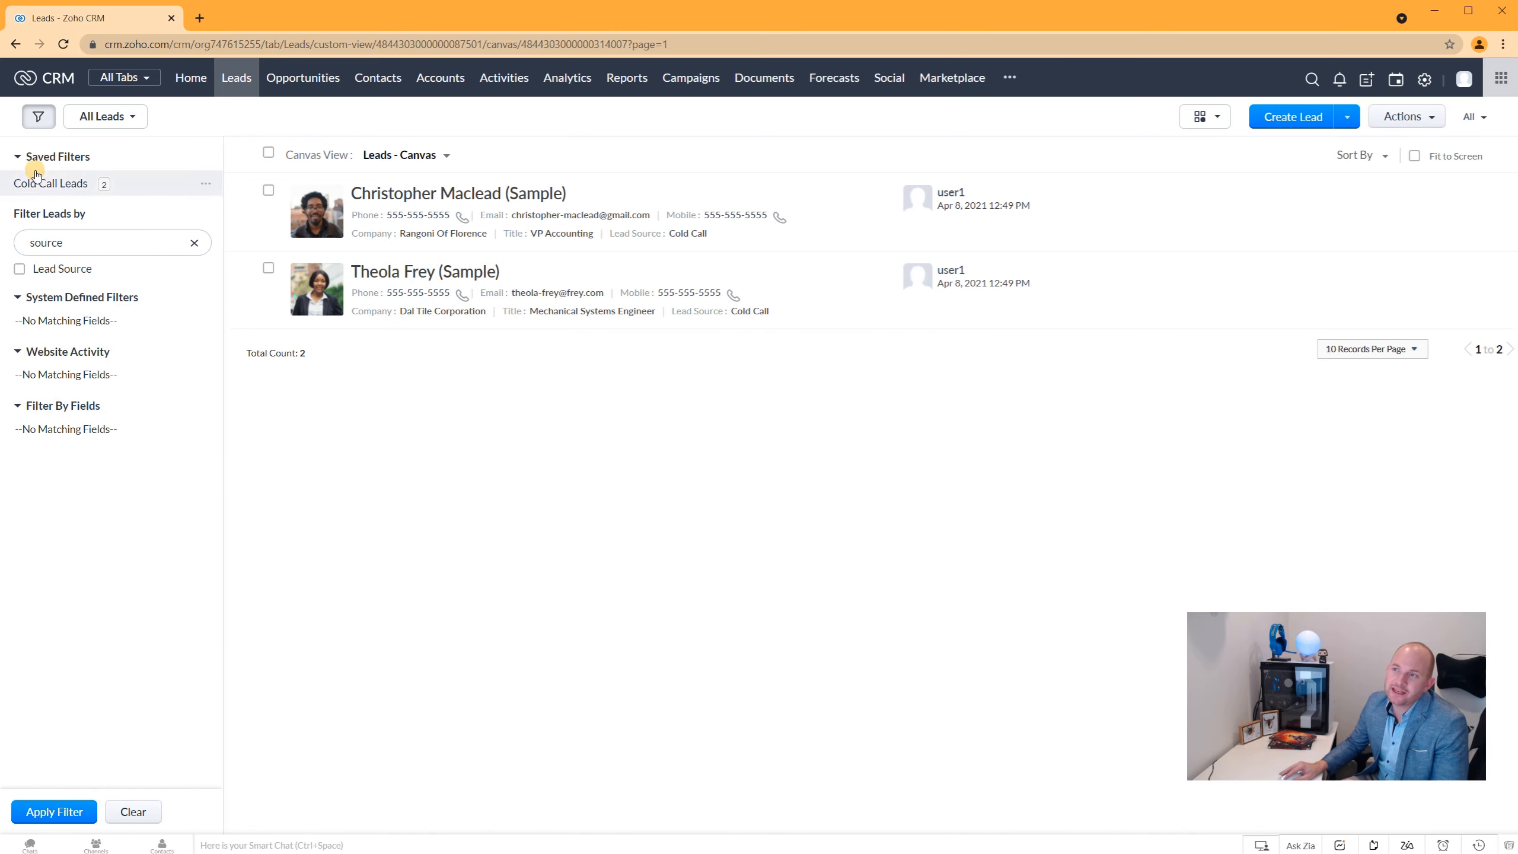
pyautogui.click(114, 186)
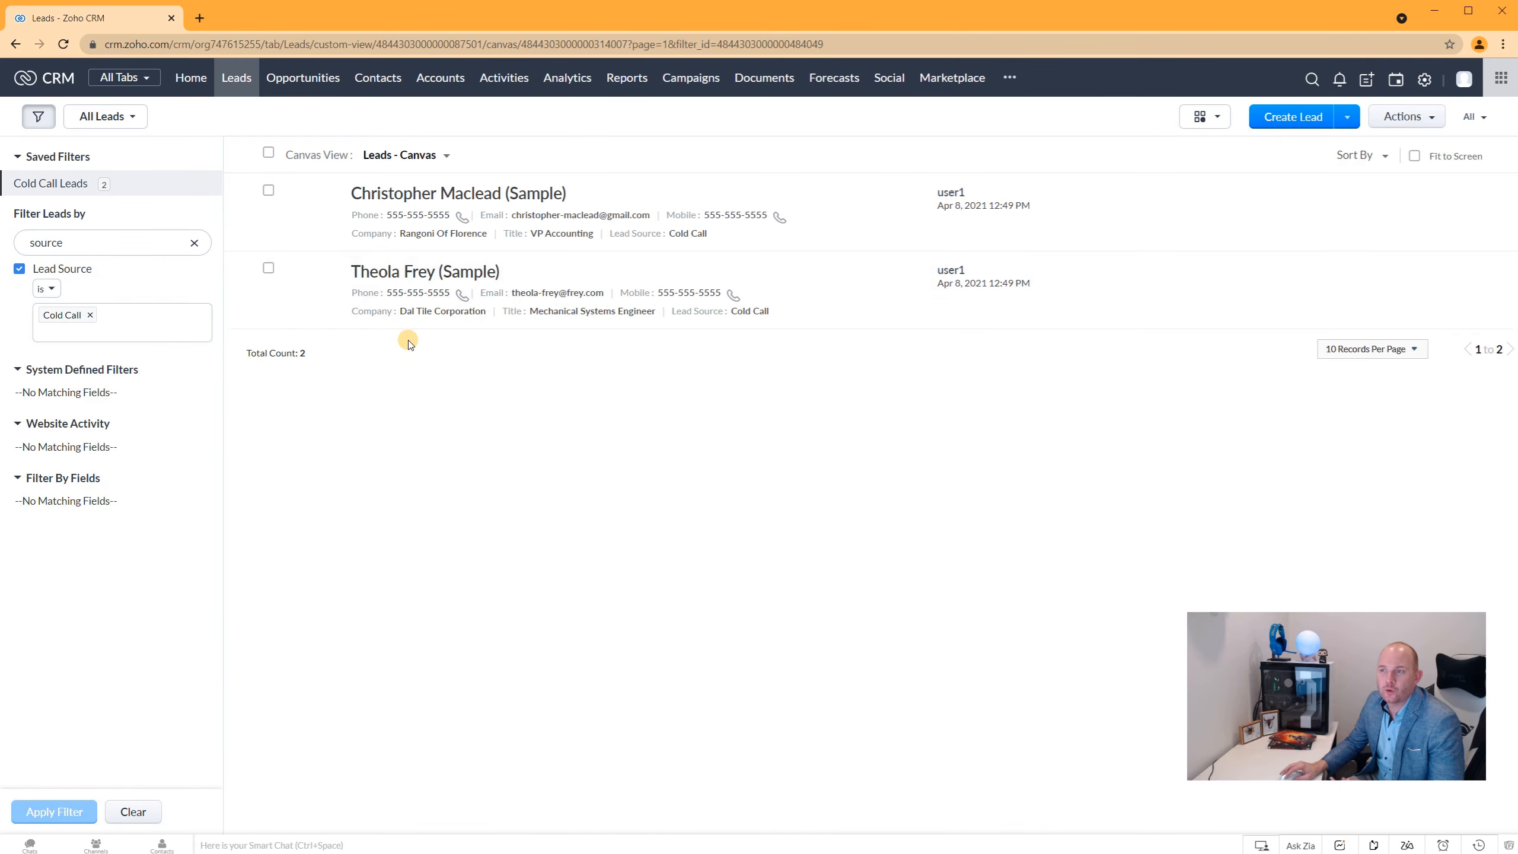
pyautogui.click(139, 813)
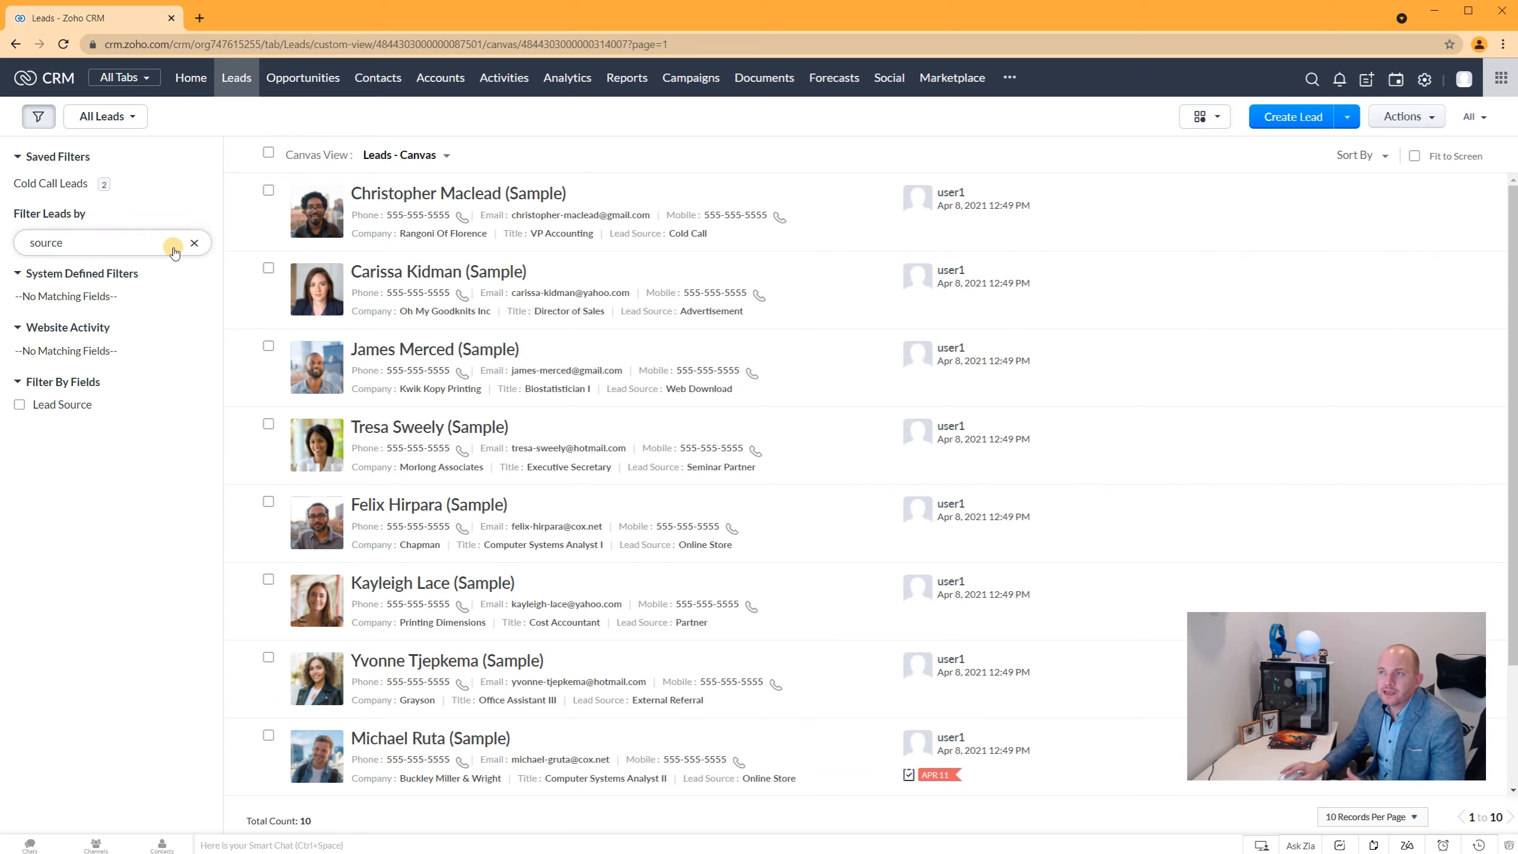
# Mark the public My Leads view as a favorite and select the All Leads view
pyautogui.click(141, 122)
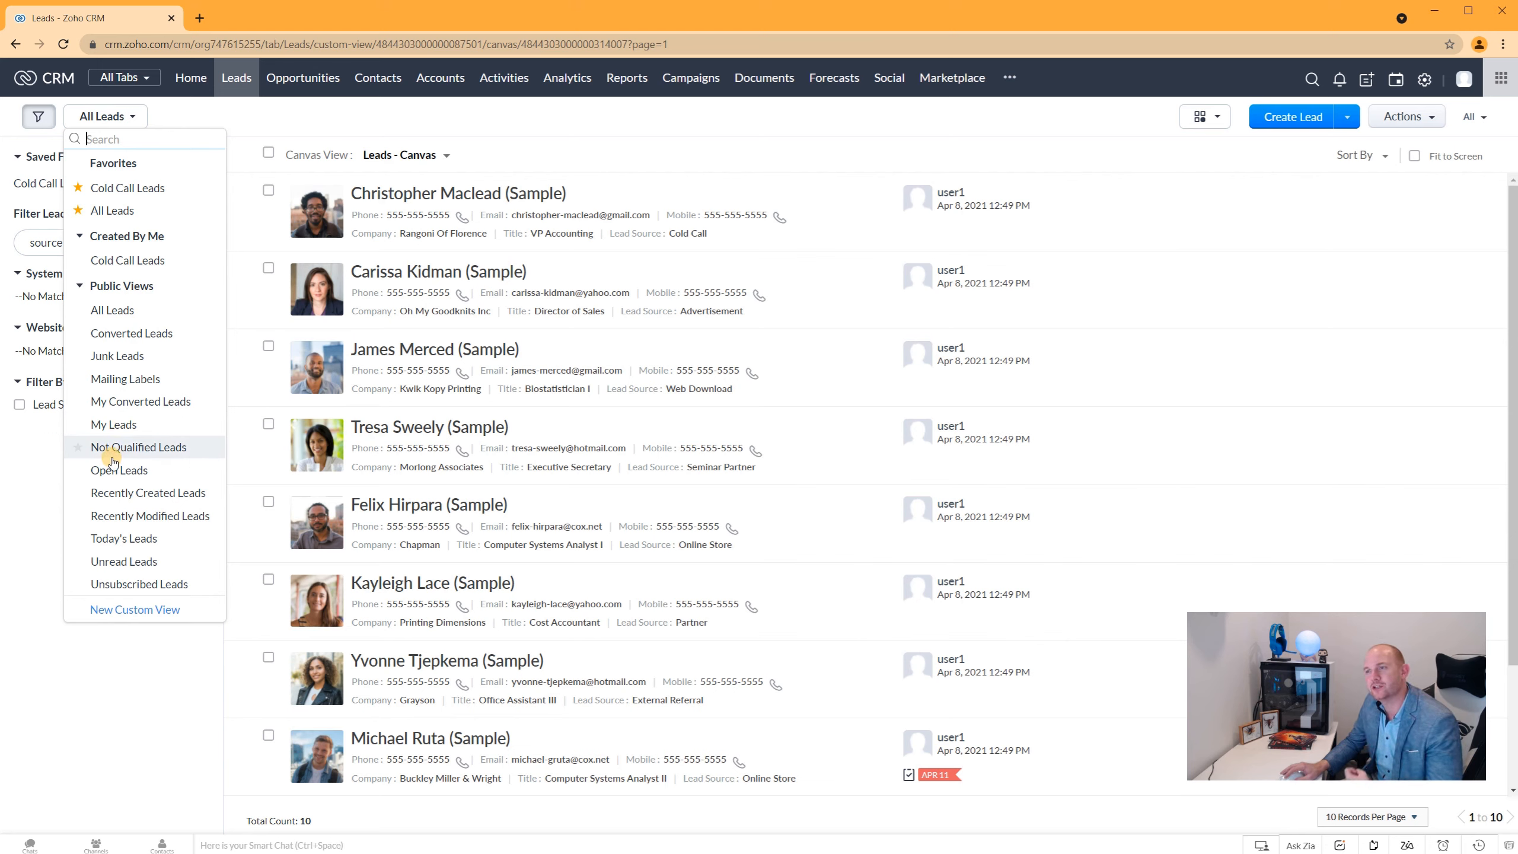
pyautogui.click(79, 426)
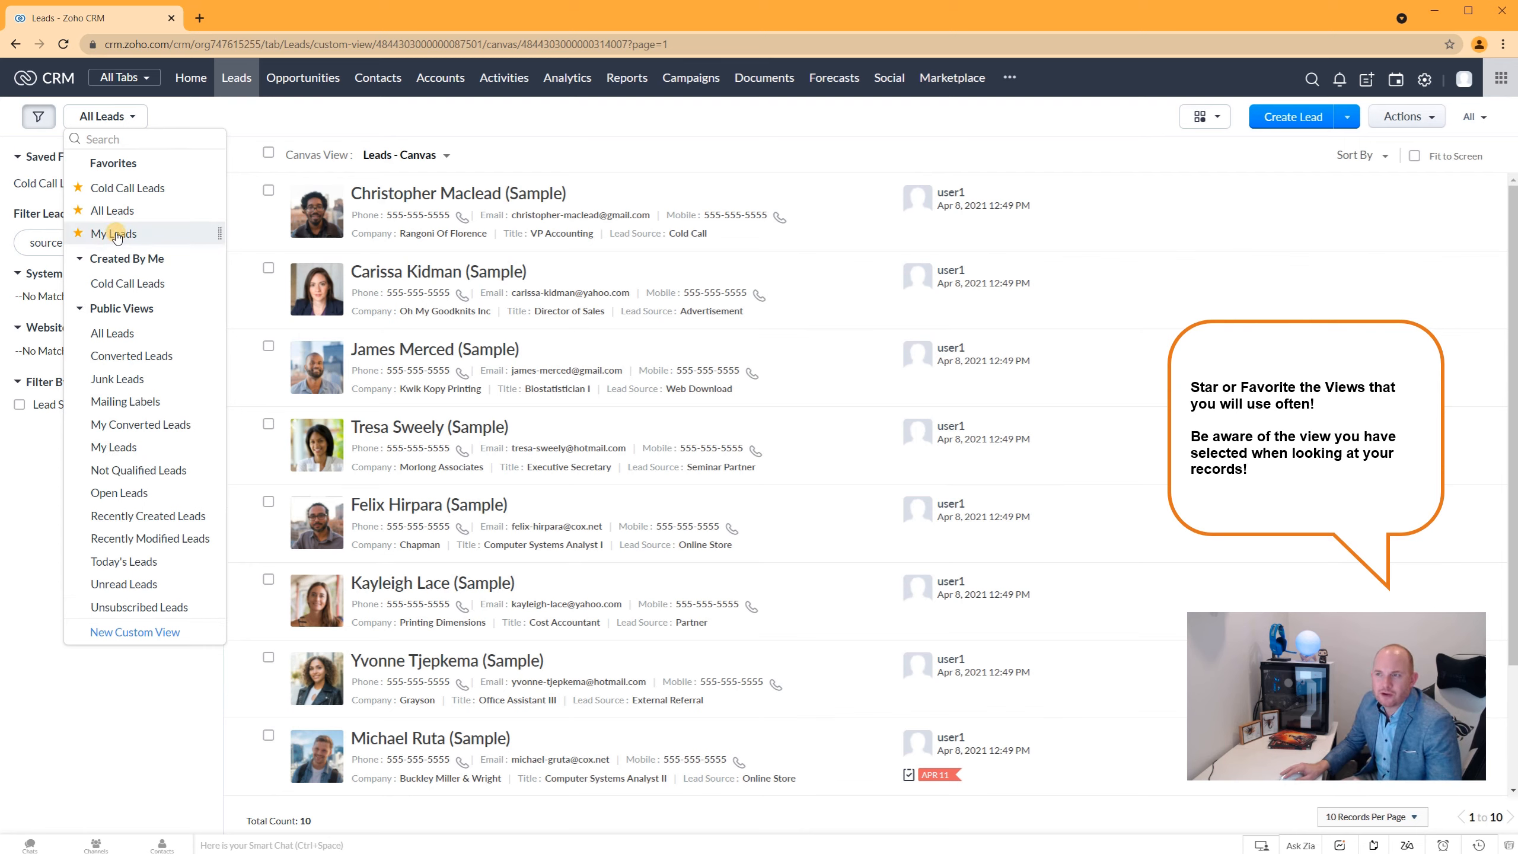
pyautogui.click(112, 210)
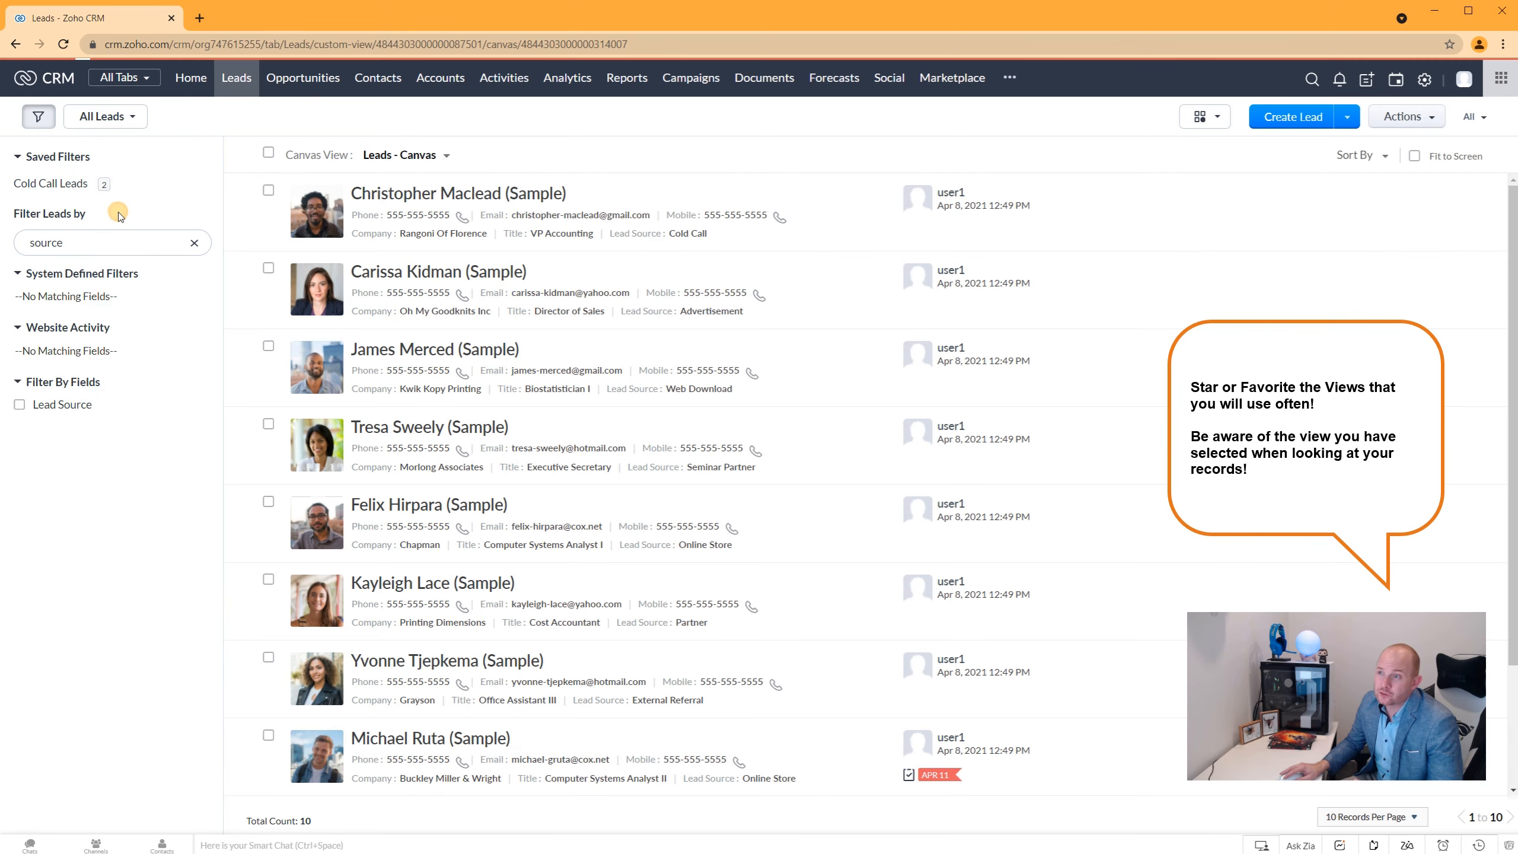
# Switch the leads list to the favorite Cold Call Leads view
pyautogui.click(132, 117)
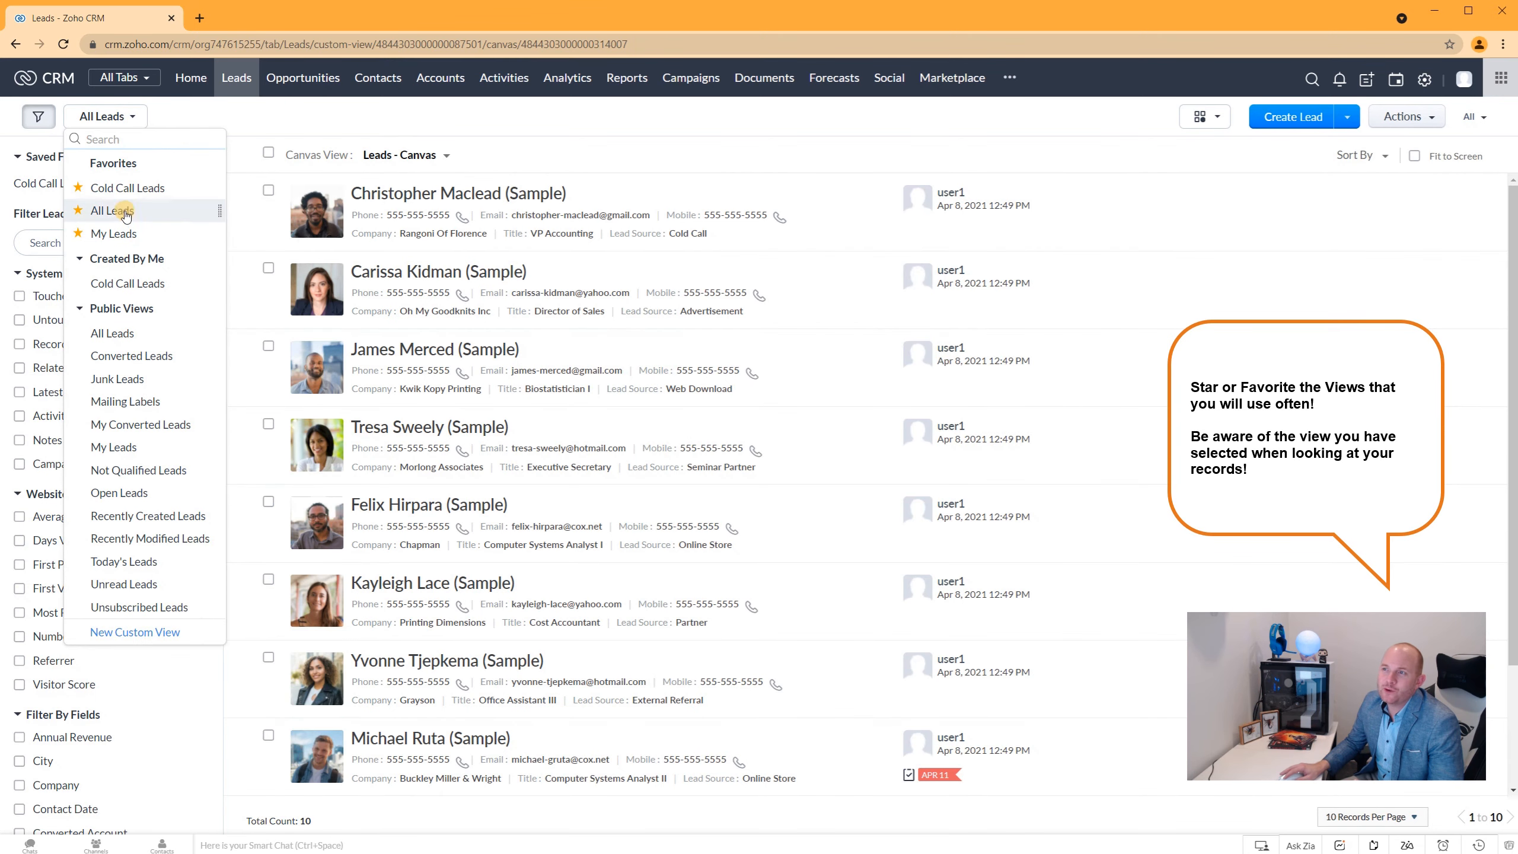
pyautogui.click(122, 207)
pyautogui.click(124, 189)
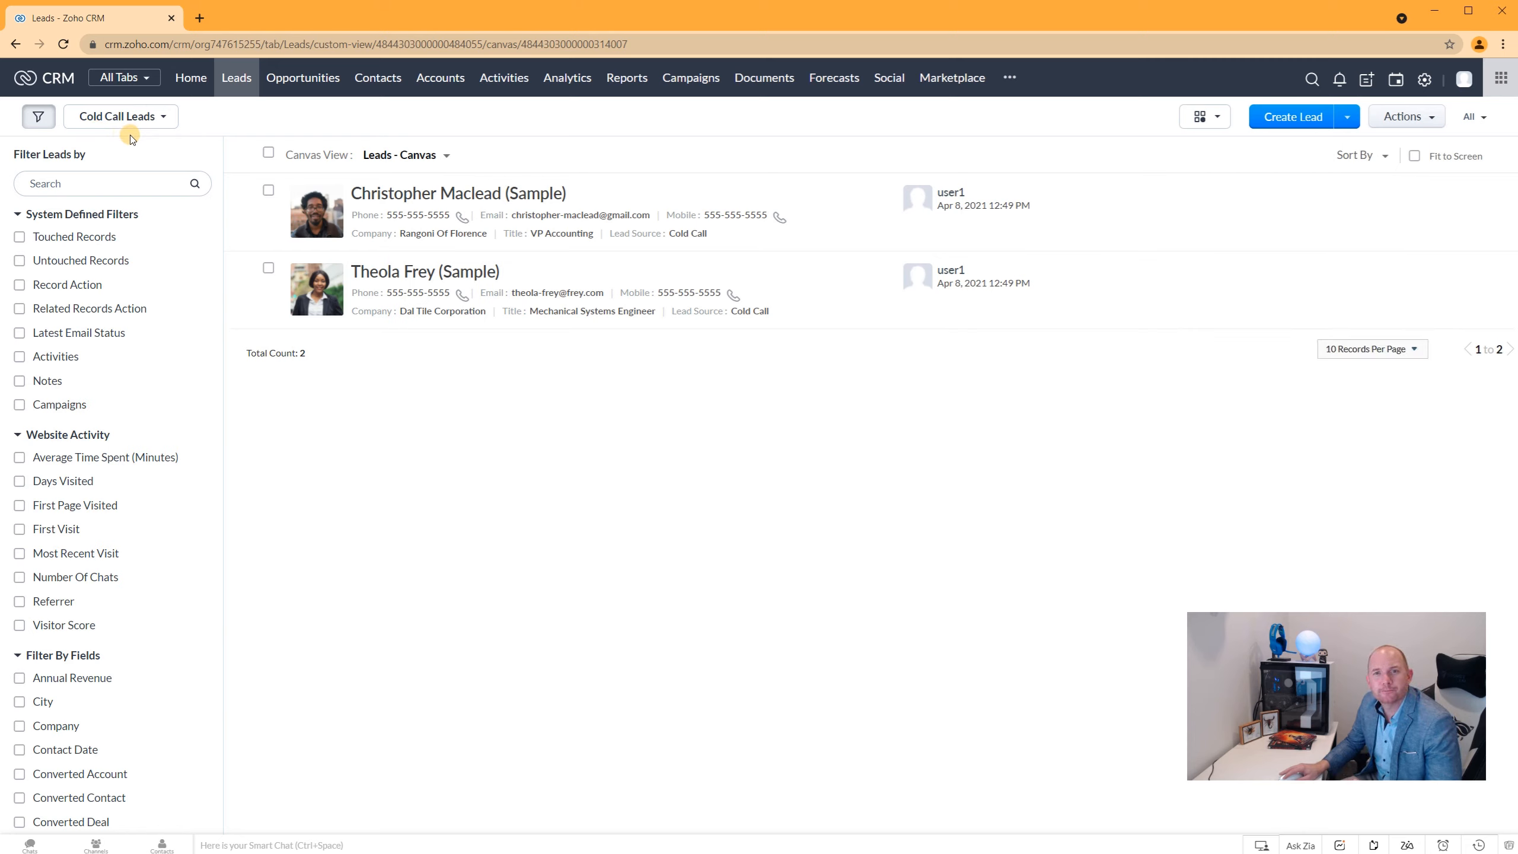
# Examine the criteria and sharing settings of the Cold Call Leads view, and leave without saving
pyautogui.moveTo(119, 119)
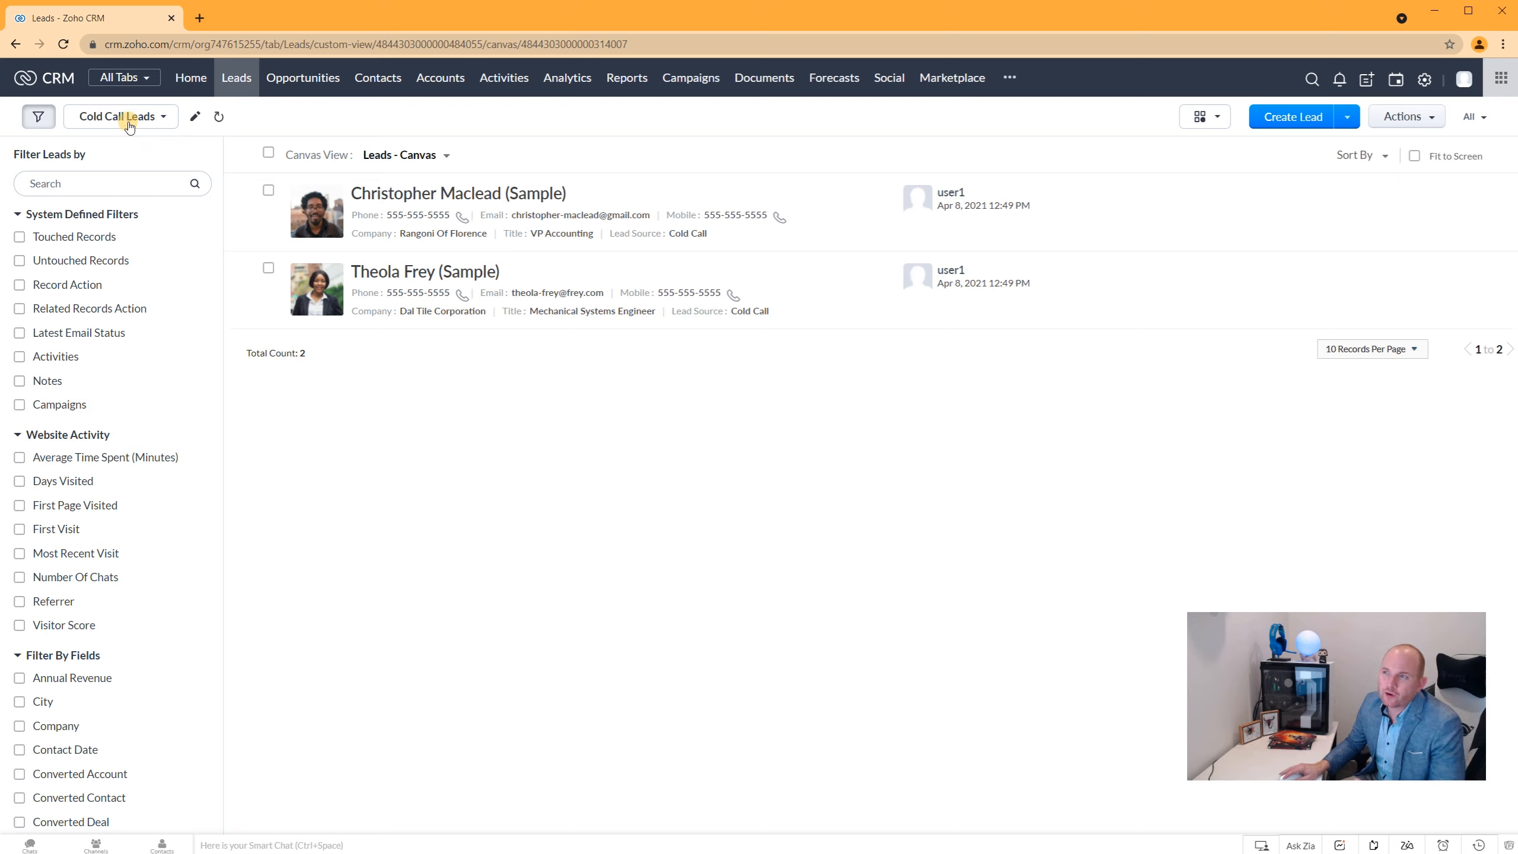
pyautogui.click(195, 119)
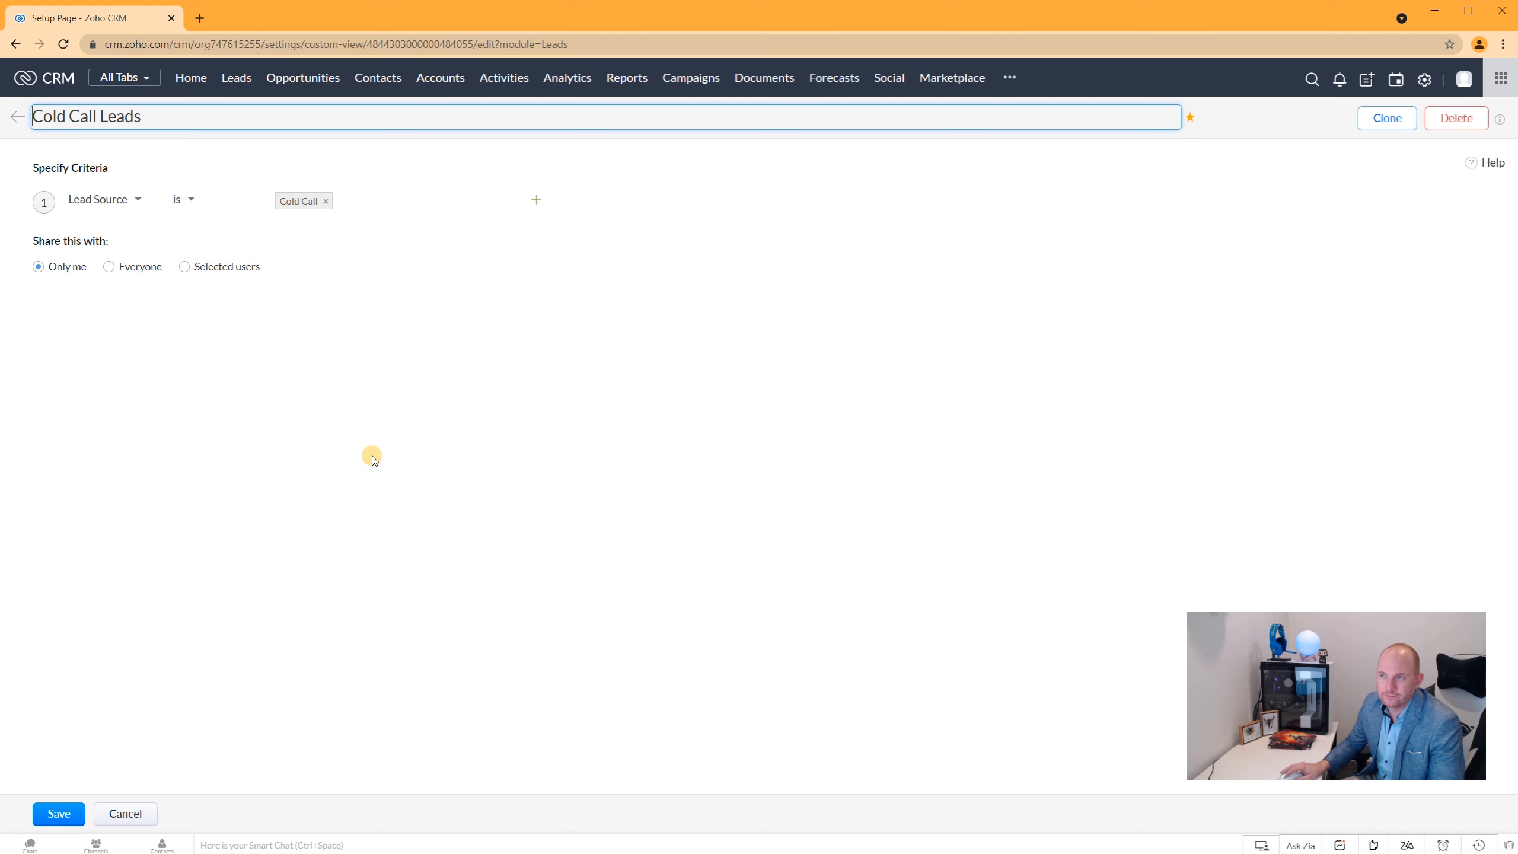
pyautogui.click(146, 815)
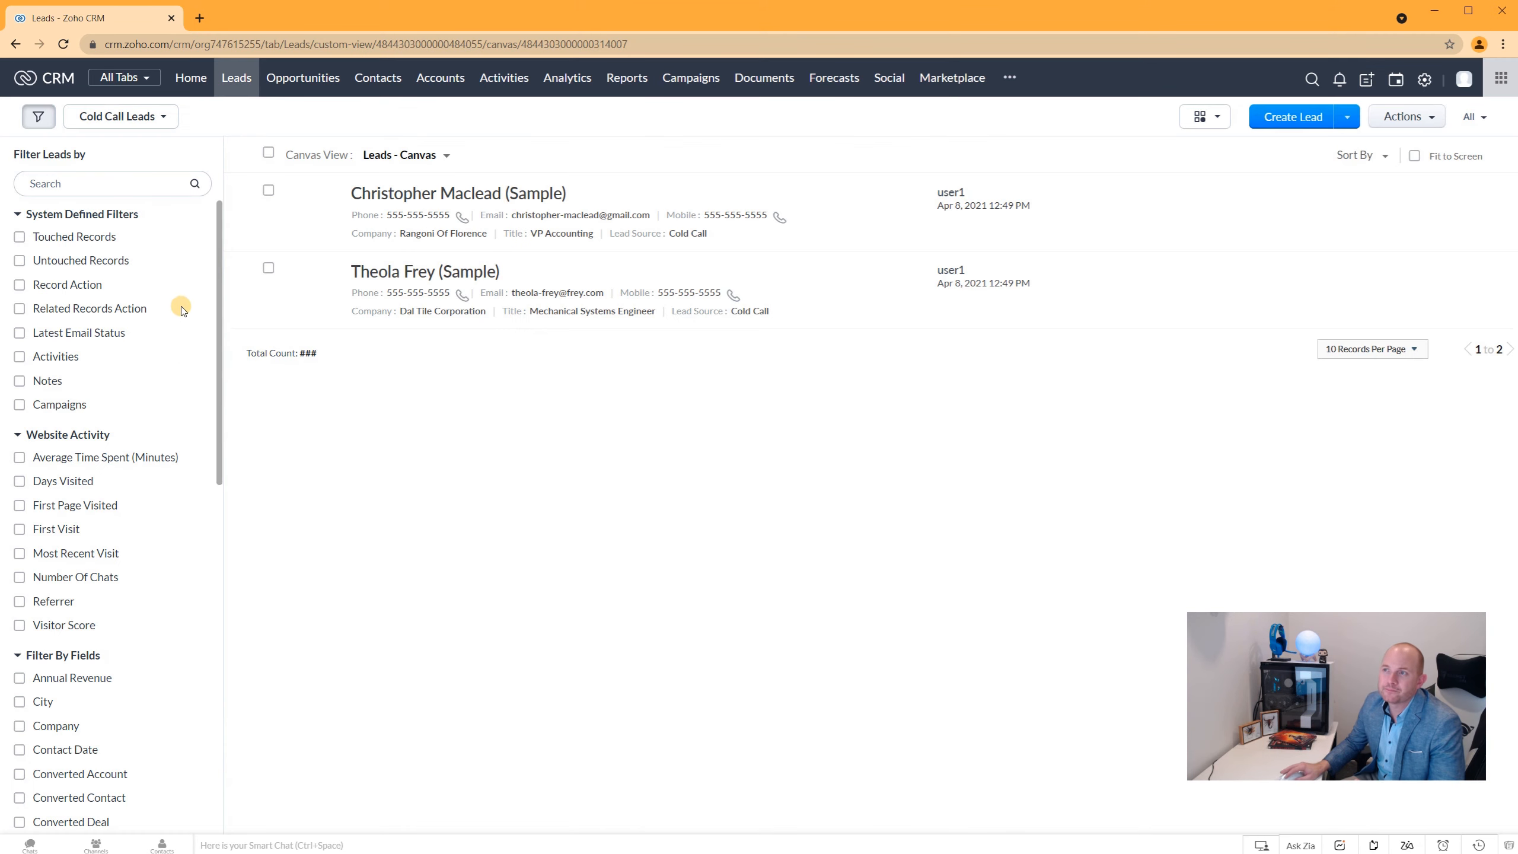
# Open a new custom view form for leads to examine its naming, criteria and sharing options, and cancel it
pyautogui.click(165, 119)
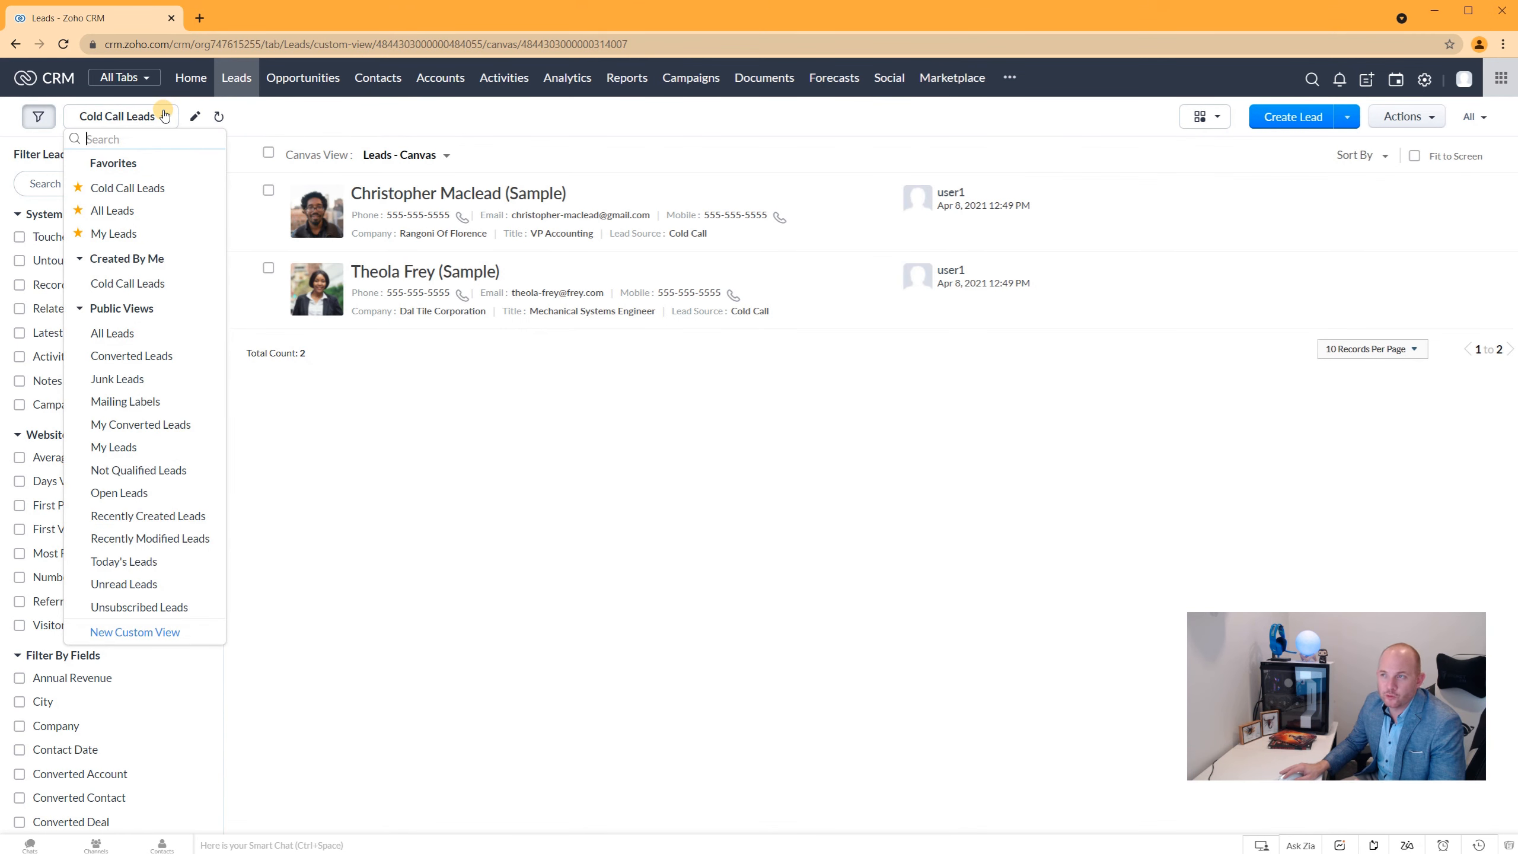
pyautogui.click(113, 642)
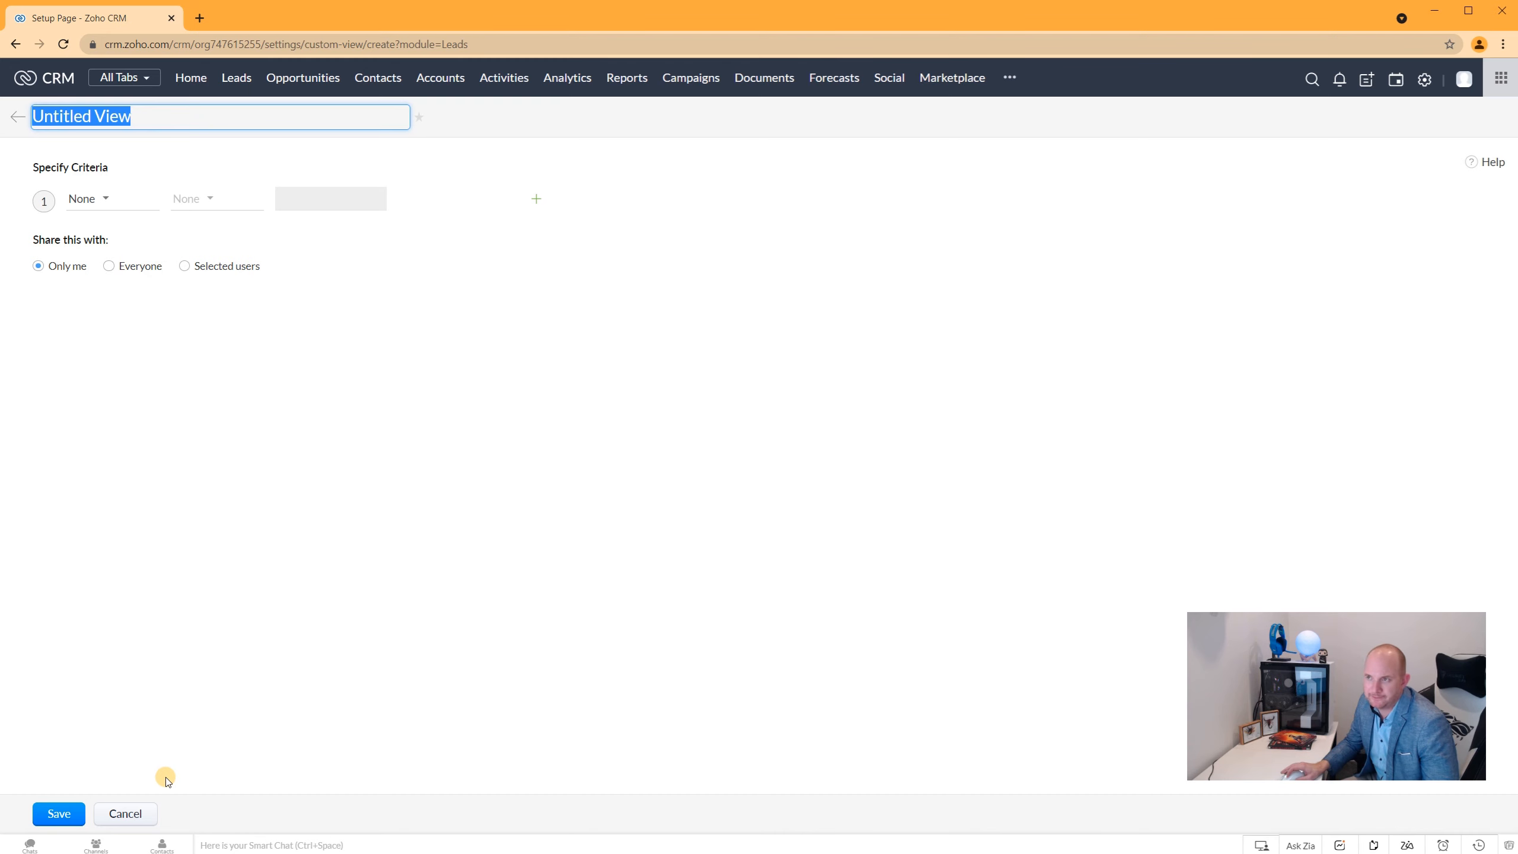
pyautogui.click(149, 814)
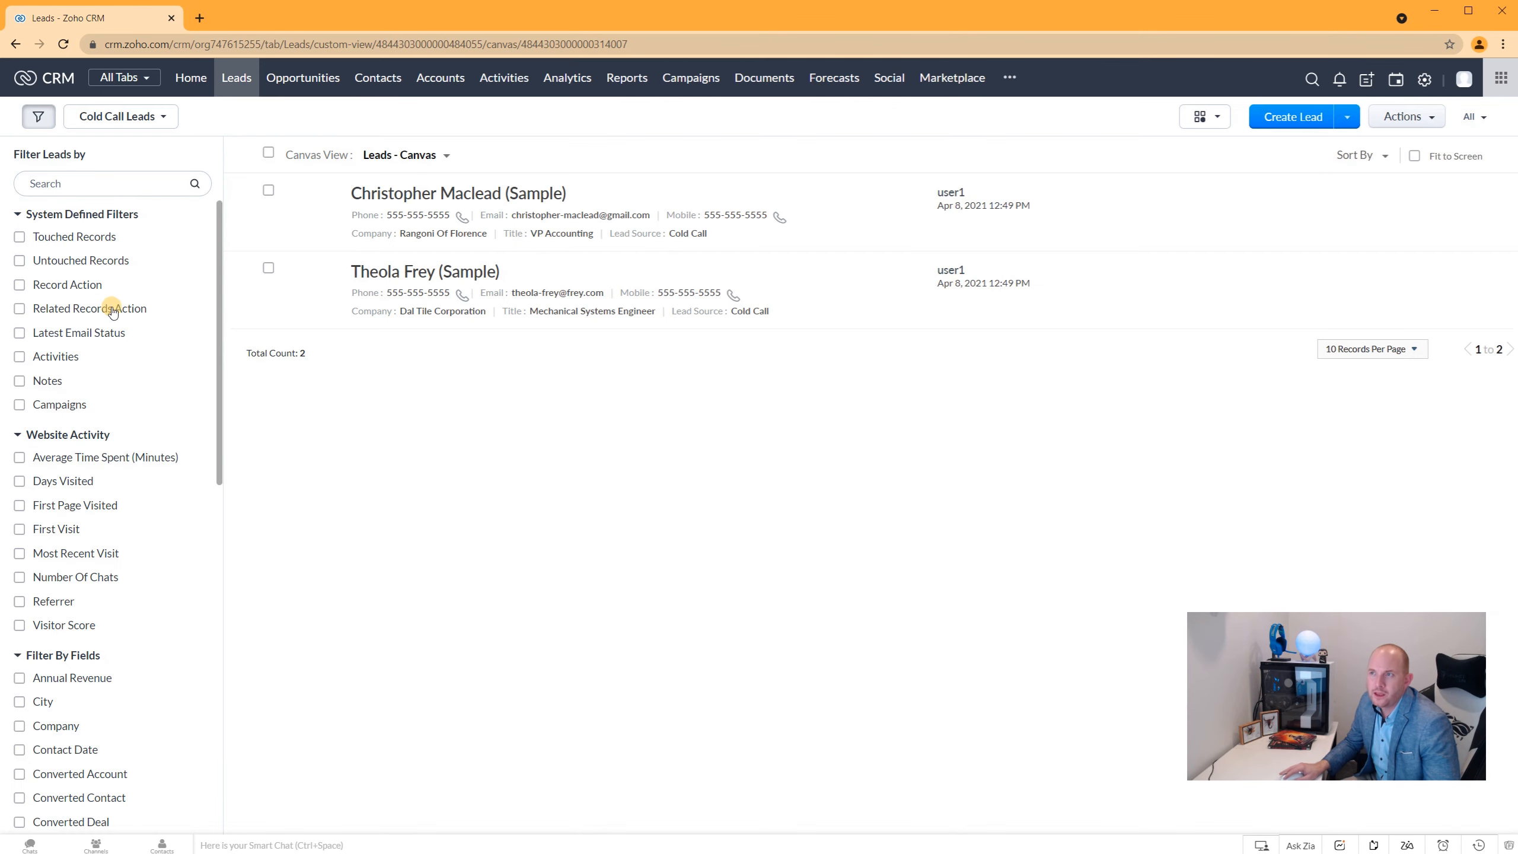
# Switch the leads list back to the All Leads view and check the Contacts module before returning to Leads
pyautogui.click(154, 117)
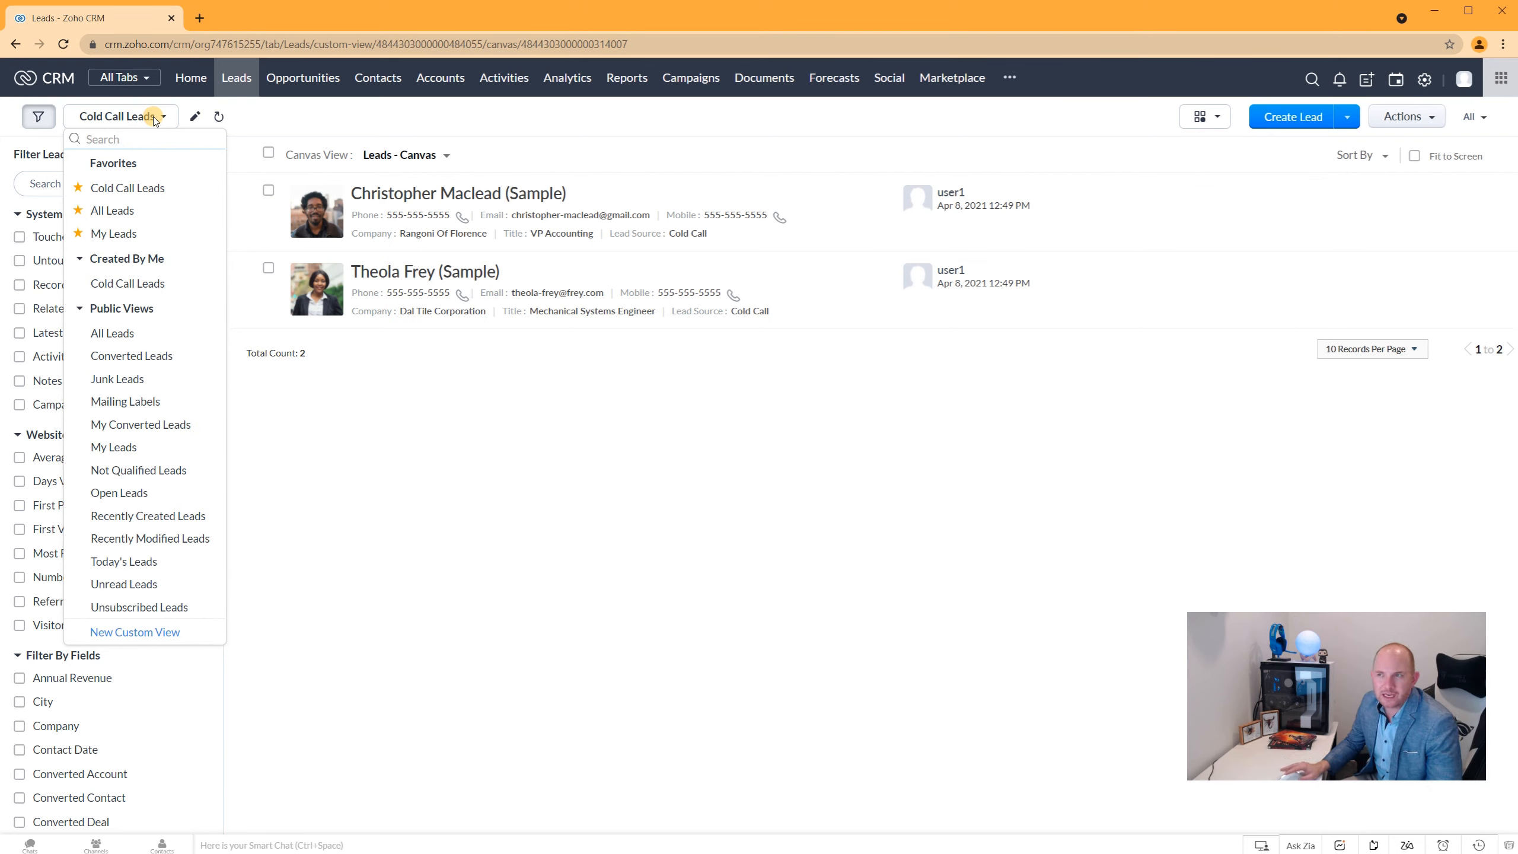
pyautogui.click(127, 212)
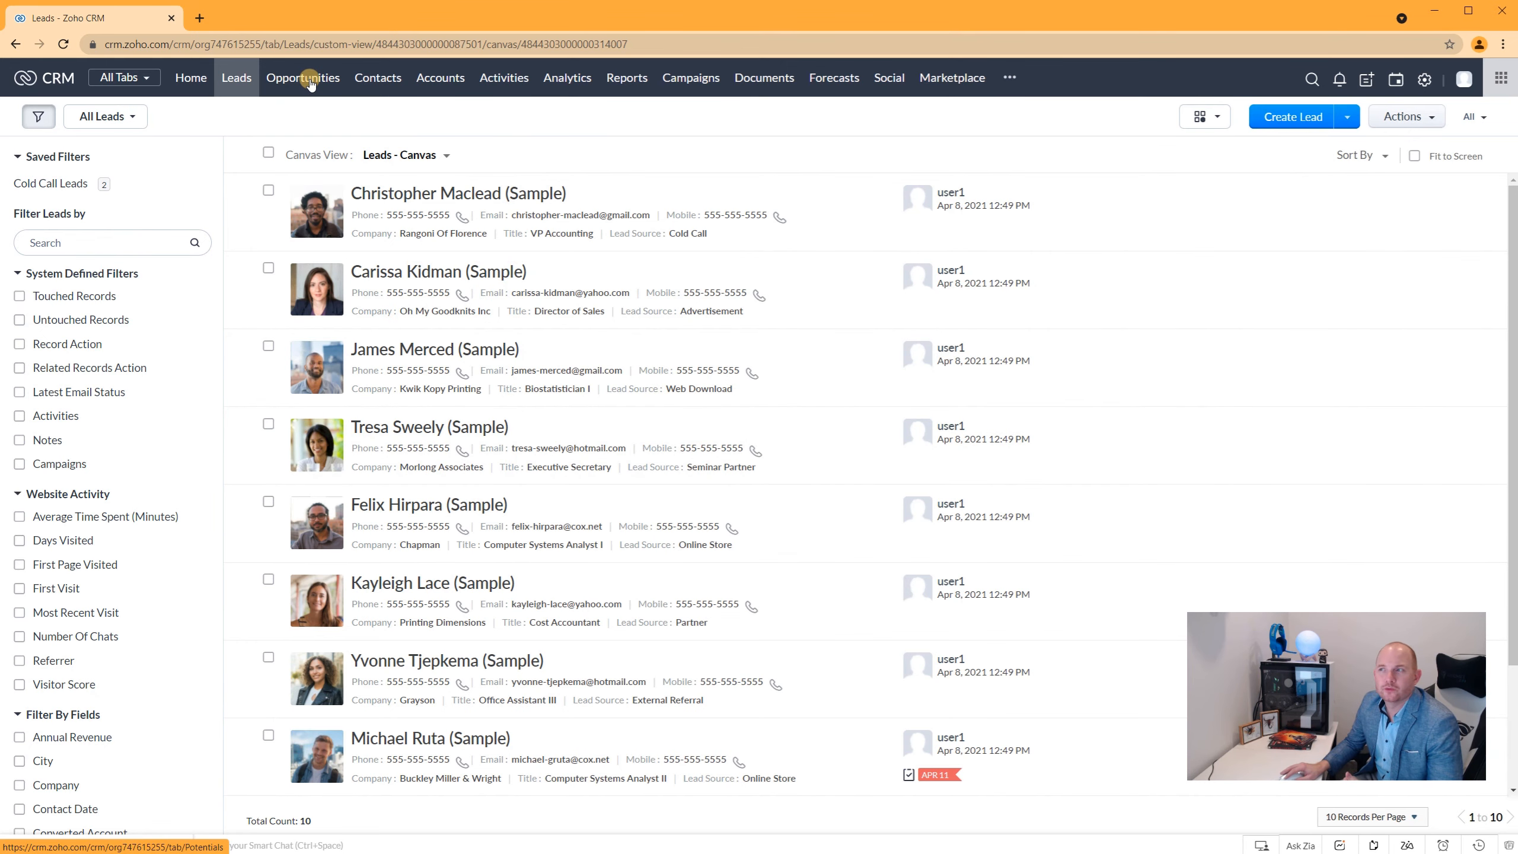
pyautogui.click(353, 91)
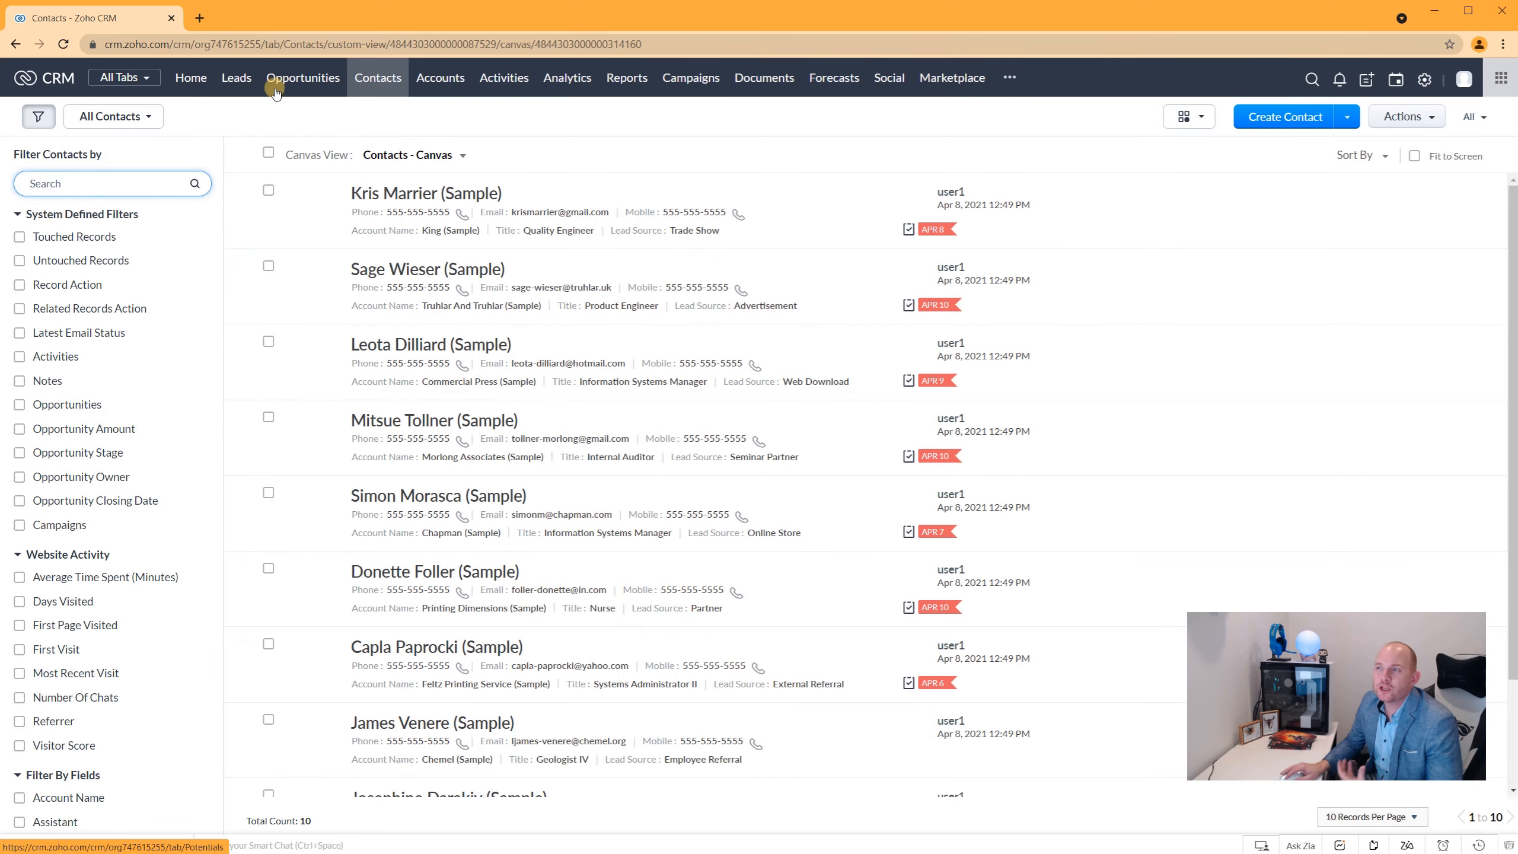
pyautogui.click(240, 85)
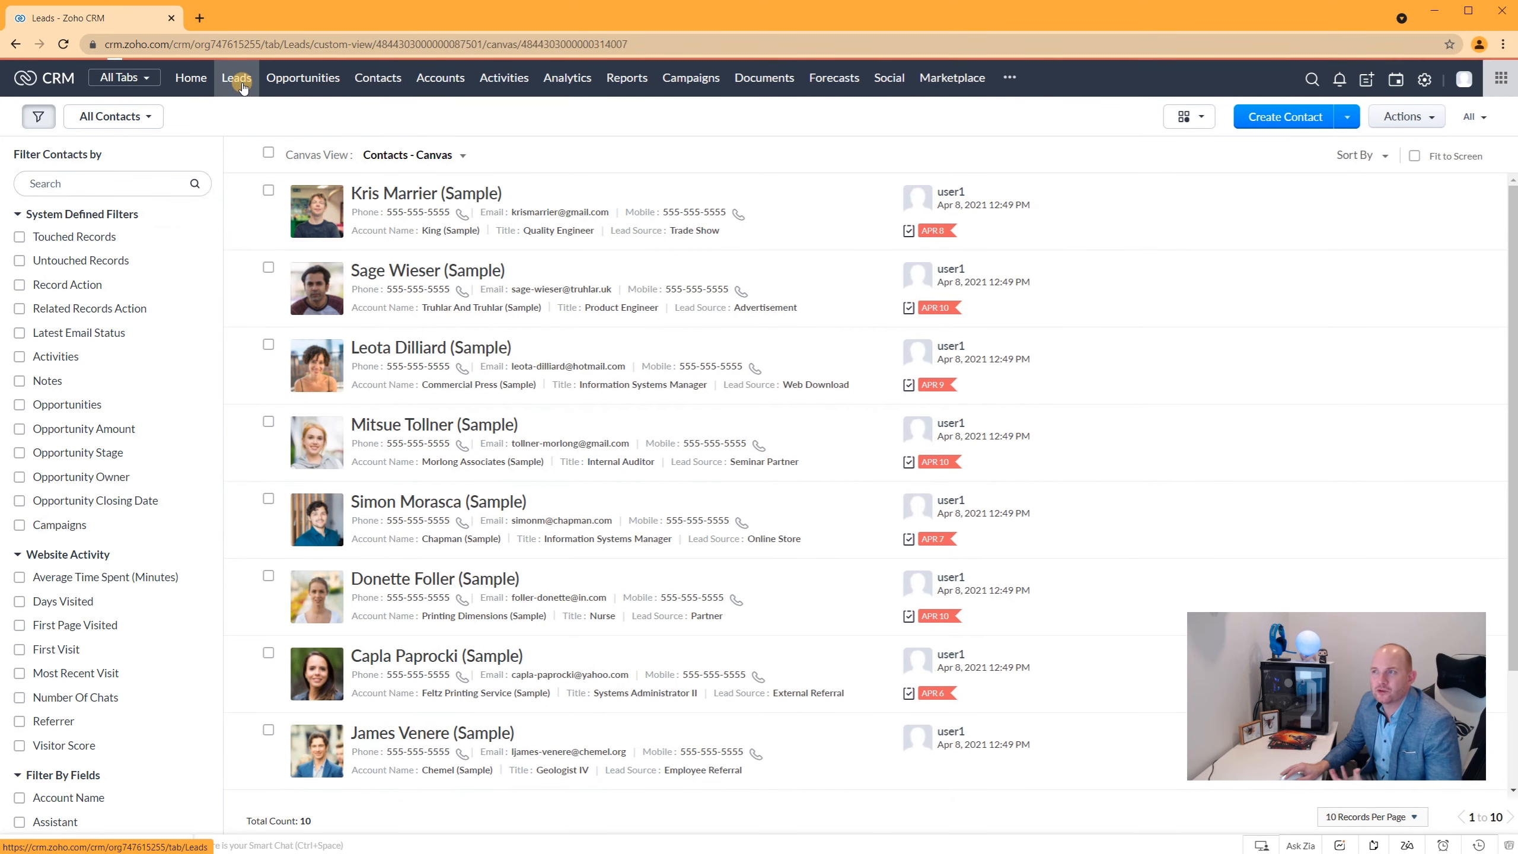